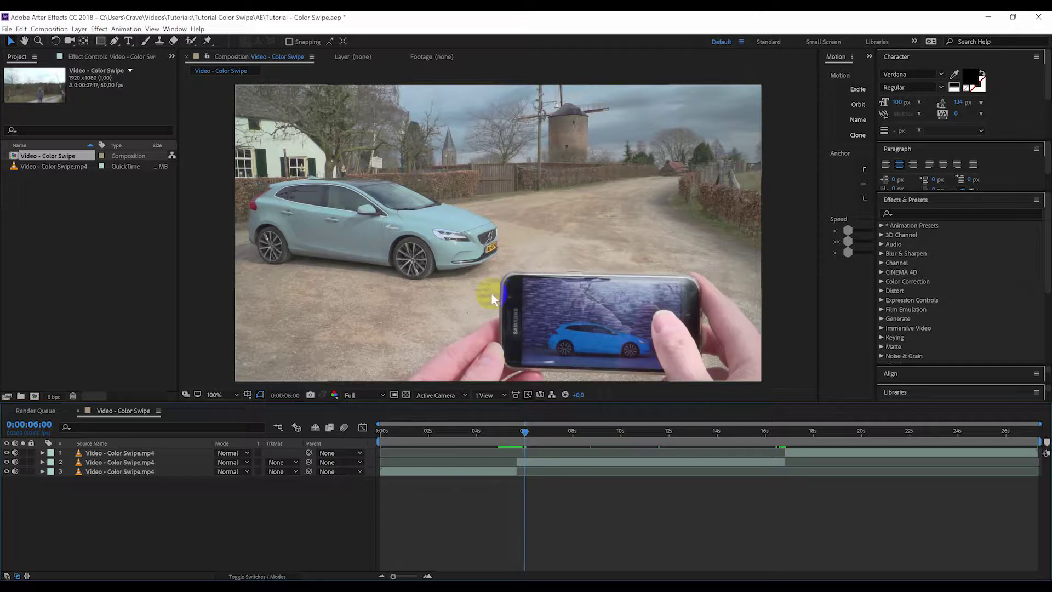
Review the three staggered Video - Color Swipe.mp4 layers in the Video - Color Swipe comp timeline.
left_click(498, 424)
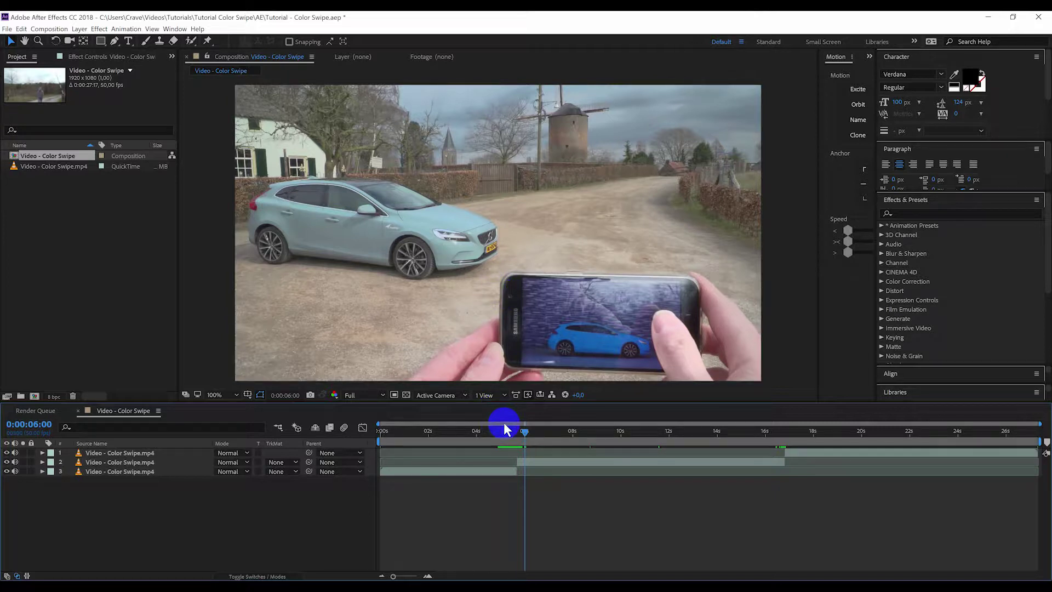
Pre-compose the middle clip layer with all attributes moved into a comp named 'Color swipe effect'.
right_click(556, 466)
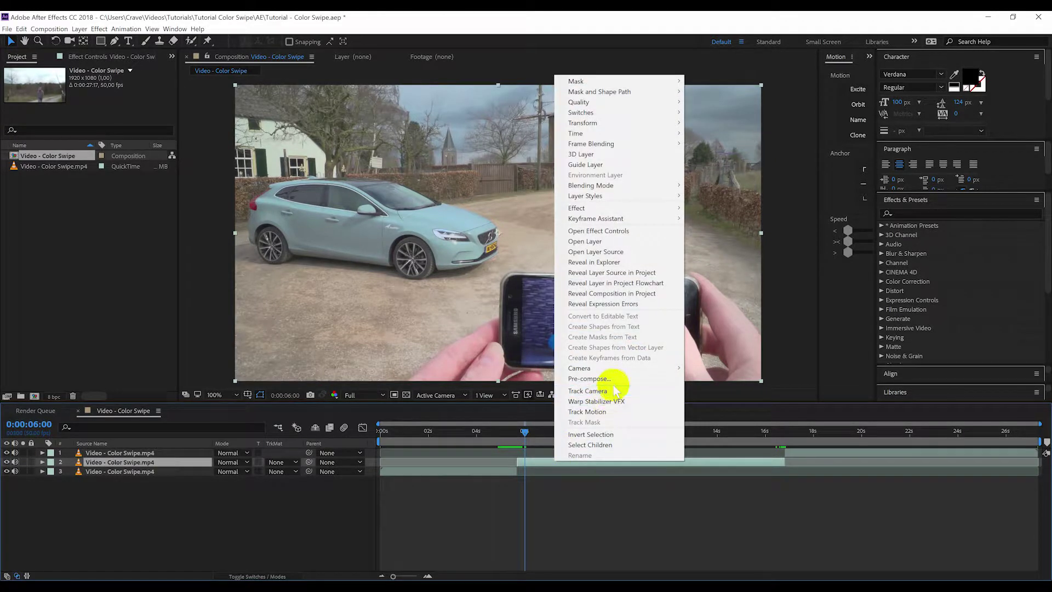
left_click(614, 381)
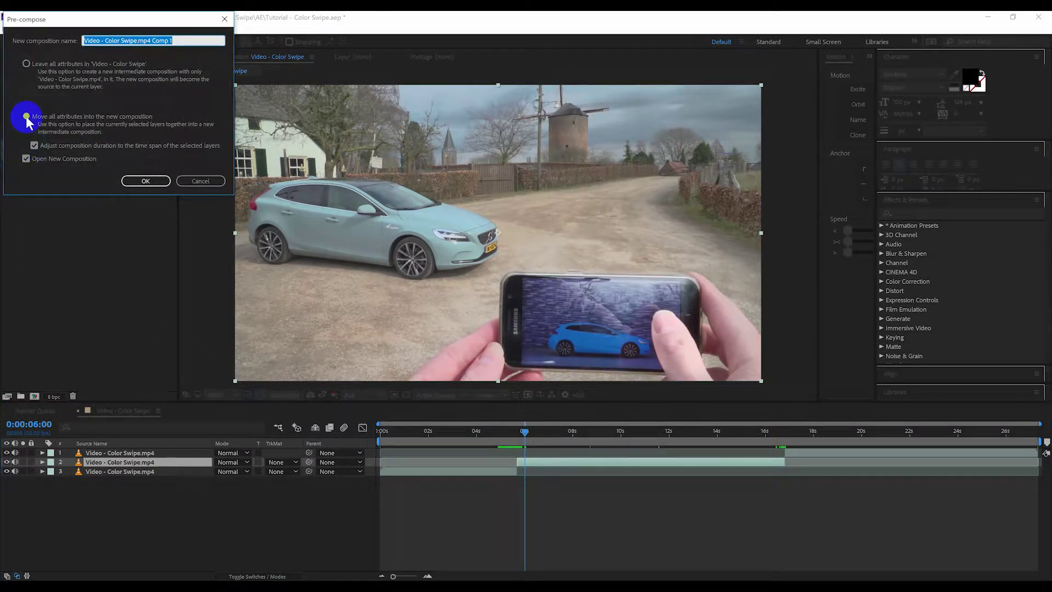
left_click(27, 116)
left_click(188, 39)
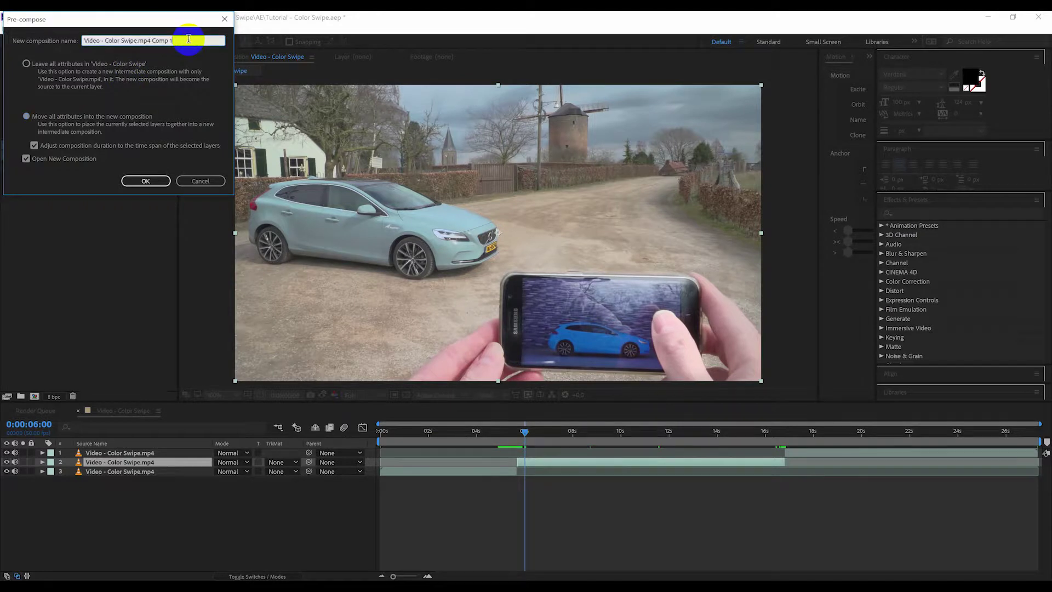
left_click_drag(189, 39, 28, 42)
left_click_drag(113, 18, 601, 156)
type("Color swipe effect")
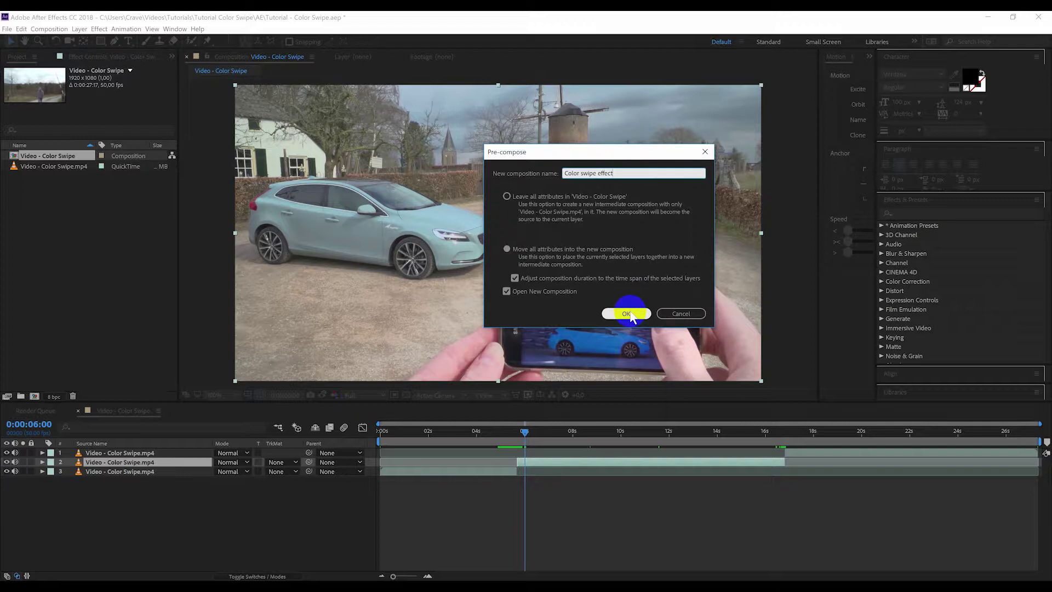
left_click(627, 313)
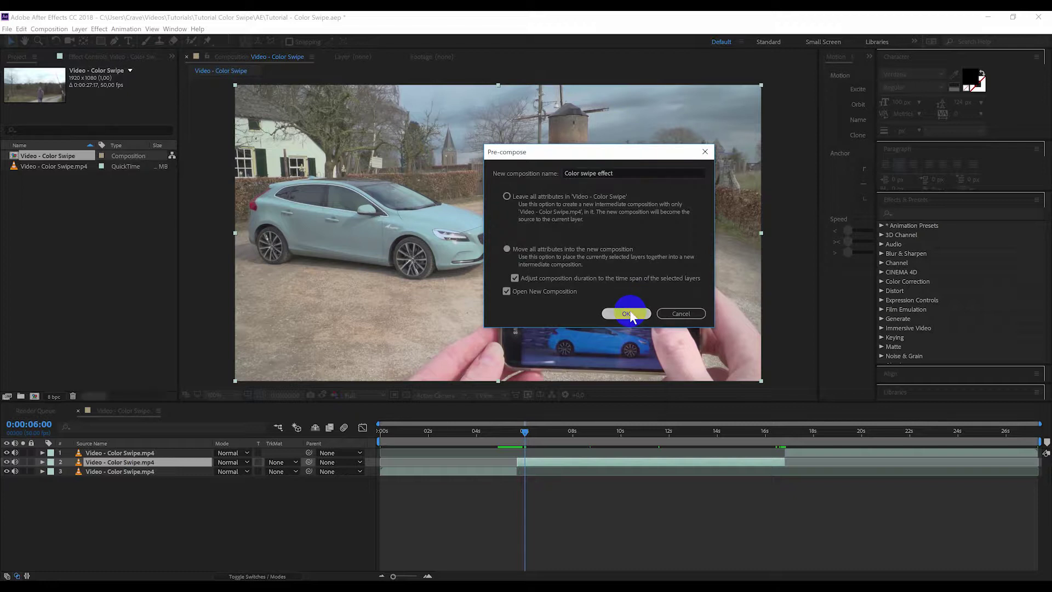
Queue the comp's first frame in Media Encoder with JPEG as the output format.
left_click_drag(386, 430, 378, 430)
left_click(1035, 433)
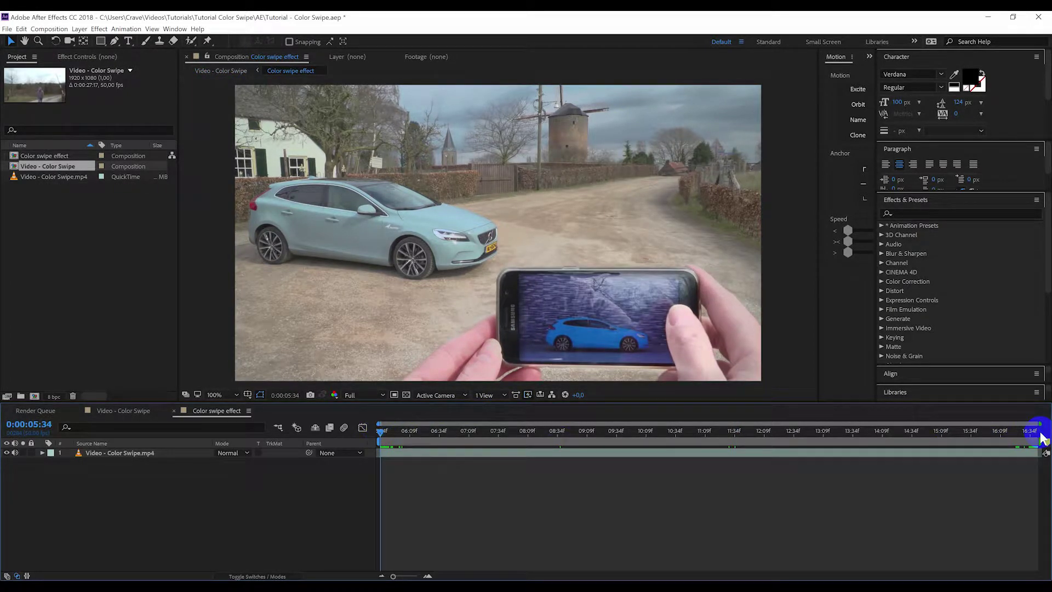
left_click_drag(1041, 441, 382, 437)
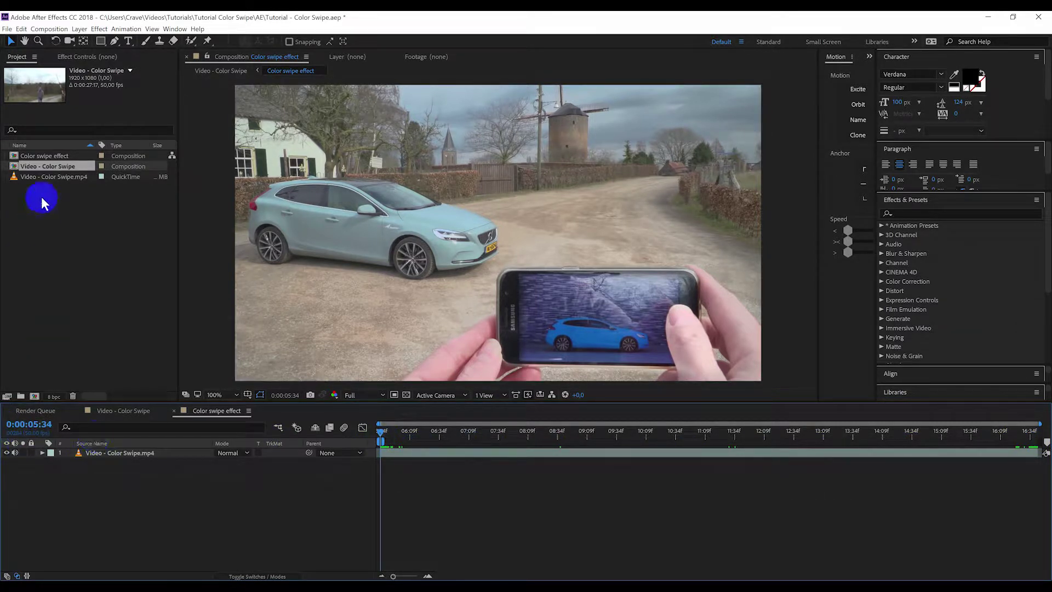
left_click(12, 71)
left_click(8, 28)
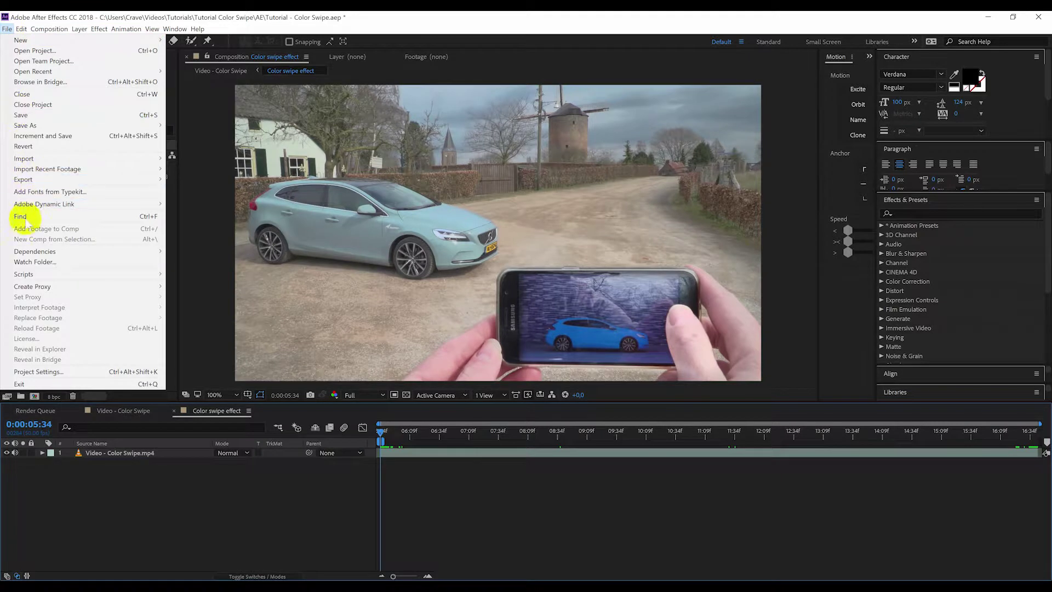
mouse_move(66, 181)
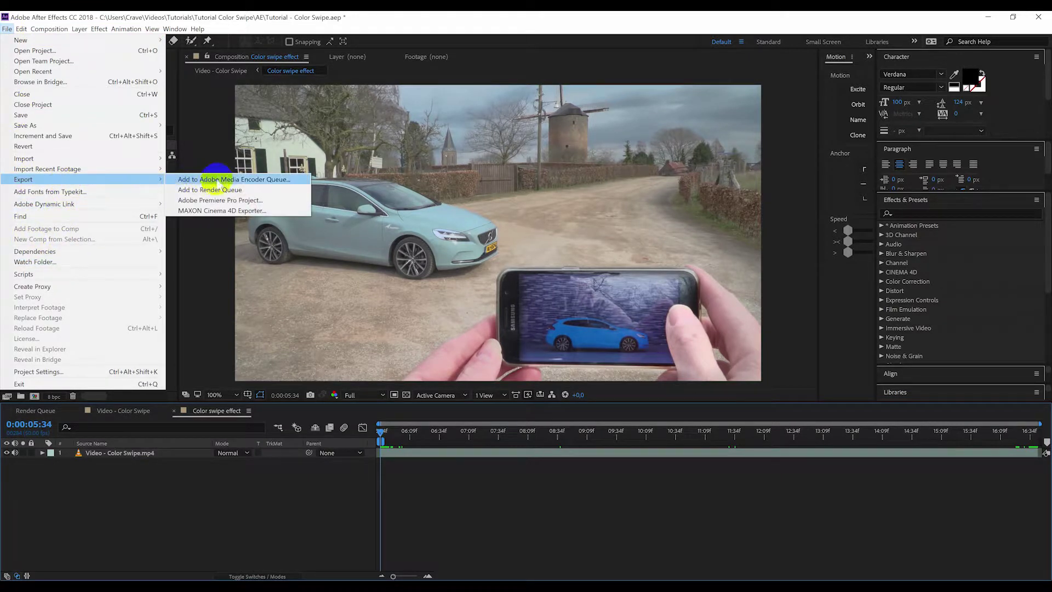
left_click(219, 179)
left_click(300, 188)
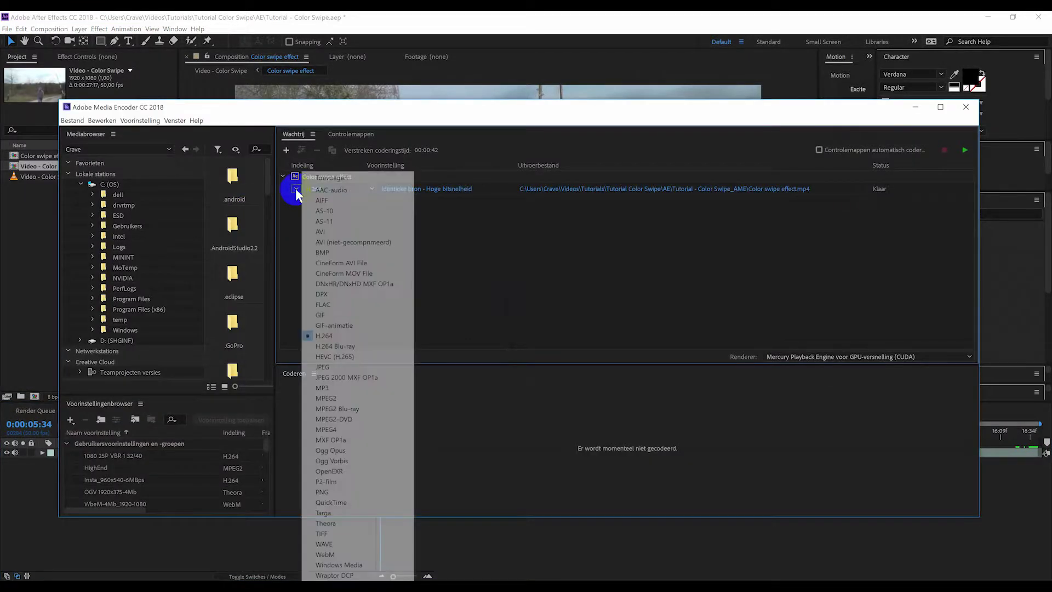
left_click(345, 366)
Set the output location to the Art Work folder inside Tutorial Color Swipe.
left_click(626, 189)
left_click(273, 104)
left_click(478, 174)
double_click(478, 174)
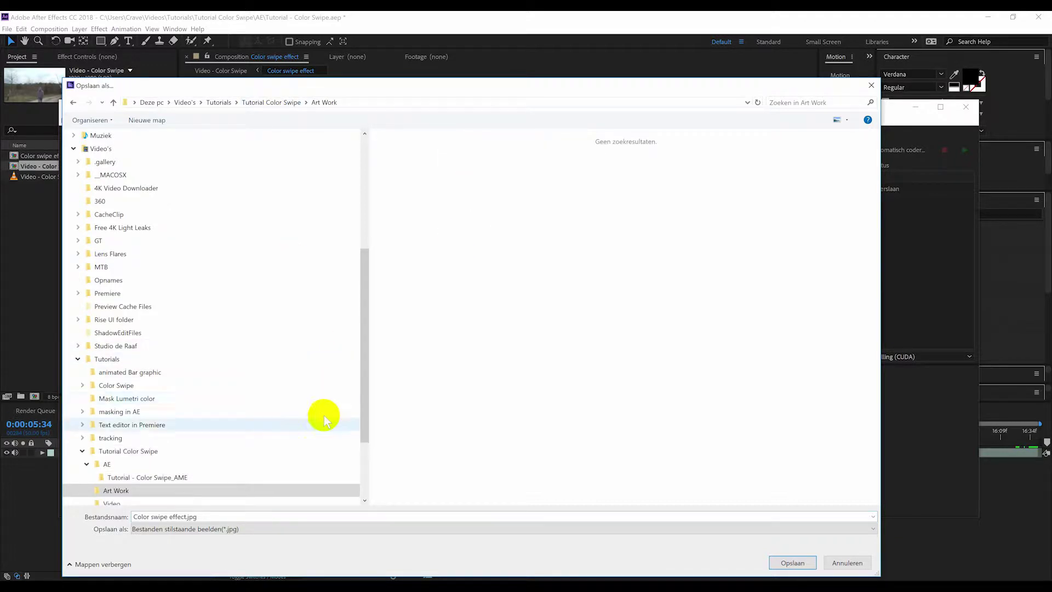
left_click(270, 517)
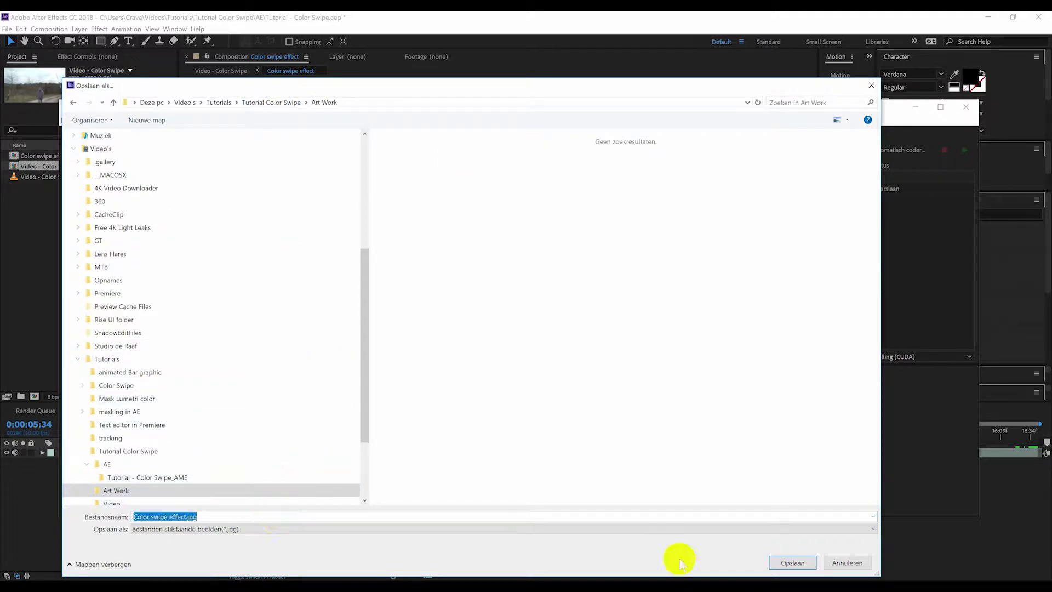
left_click(793, 563)
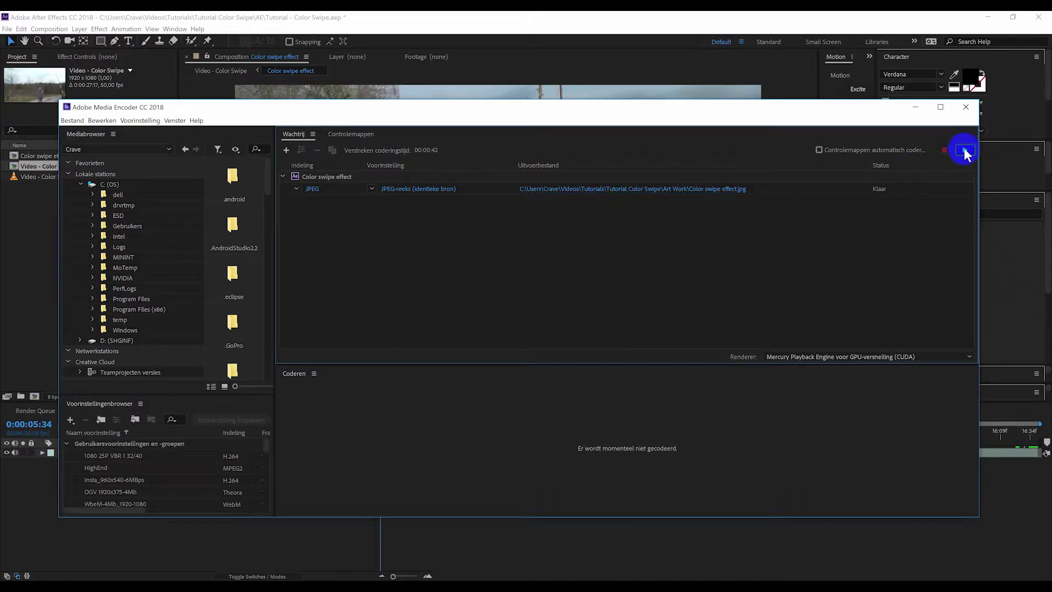
Render the still and open Color swipe effect0.jpg in Photoshop.
left_click(964, 149)
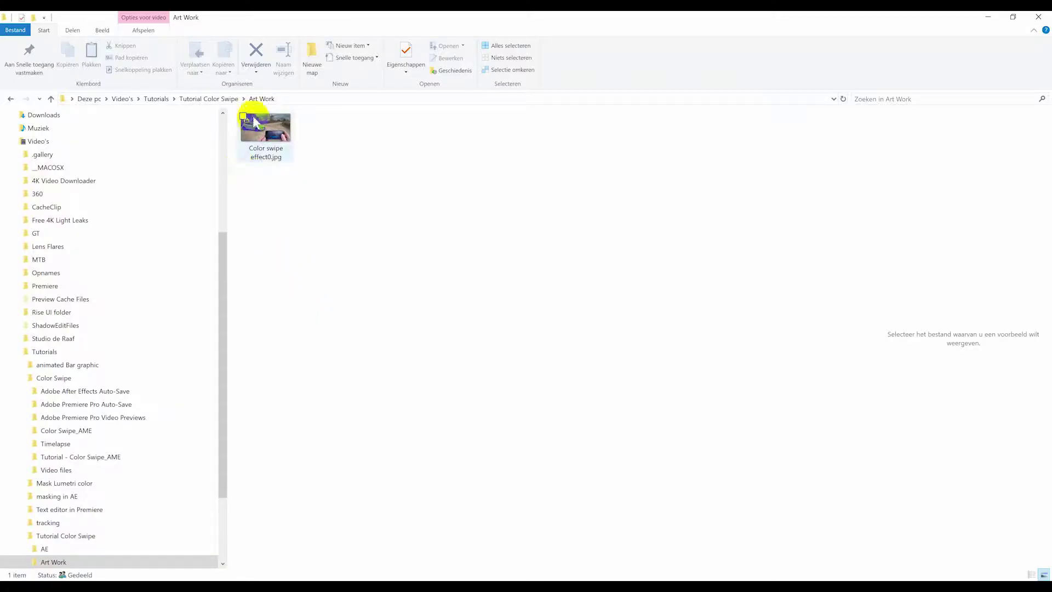
left_click(261, 133)
right_click(259, 136)
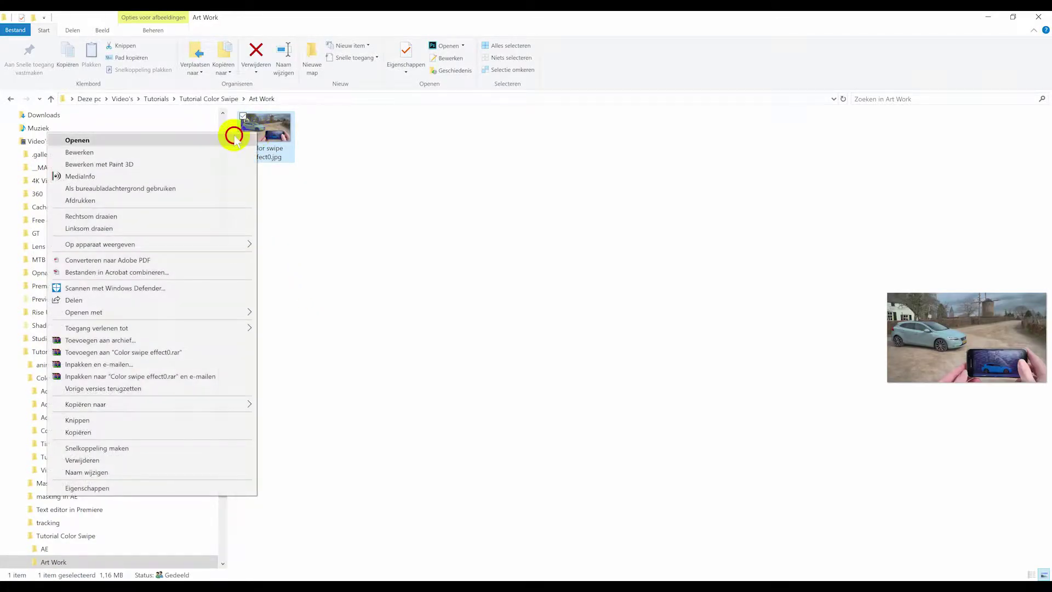
left_click(234, 135)
left_click(203, 221)
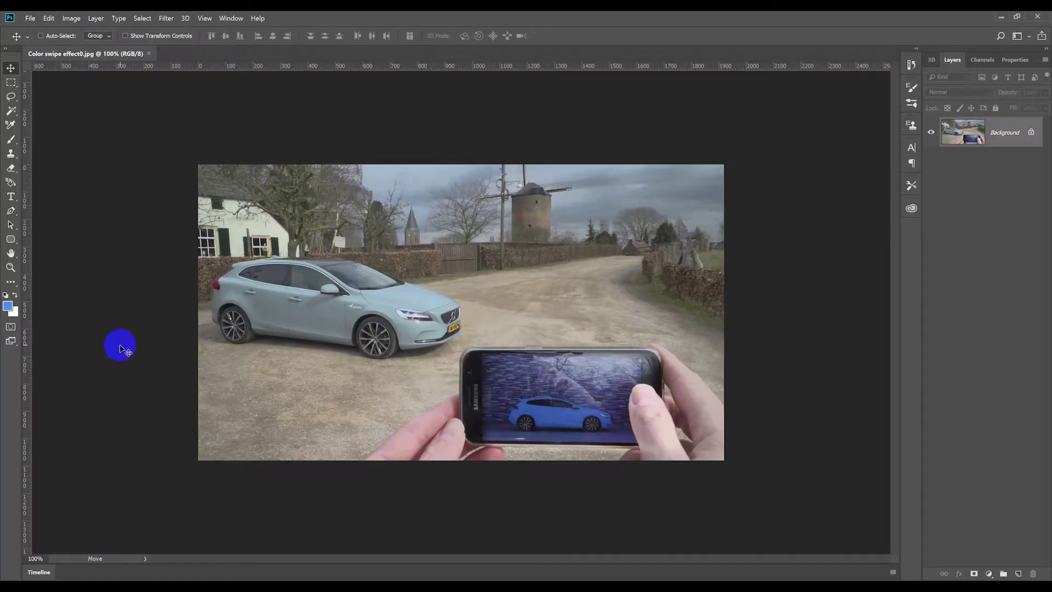
Unlock the Background as Layer 0 and zoom in on the car's rear wheel.
double_click(1012, 135)
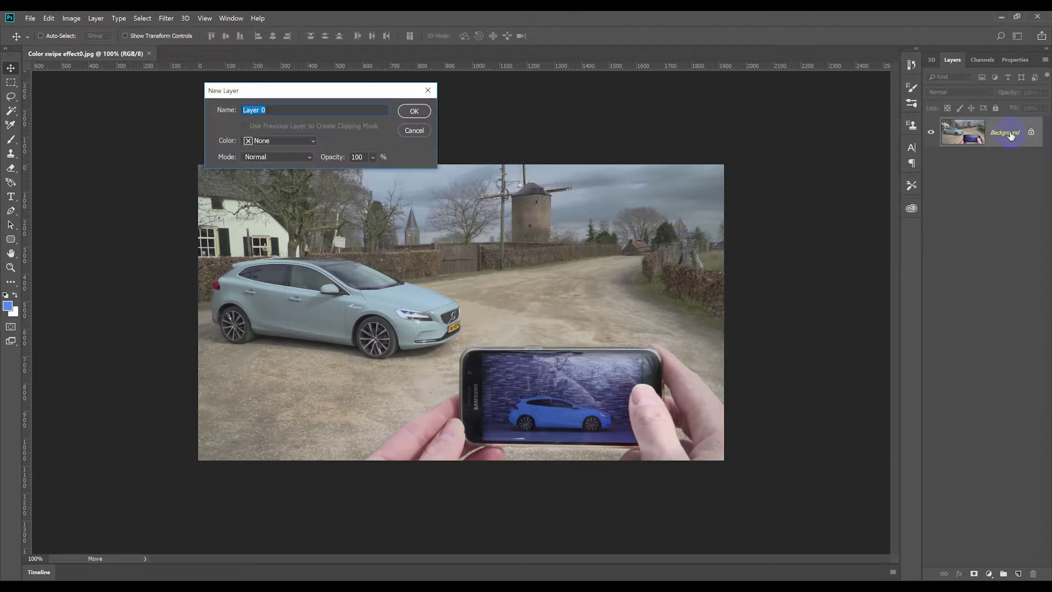
key("Return")
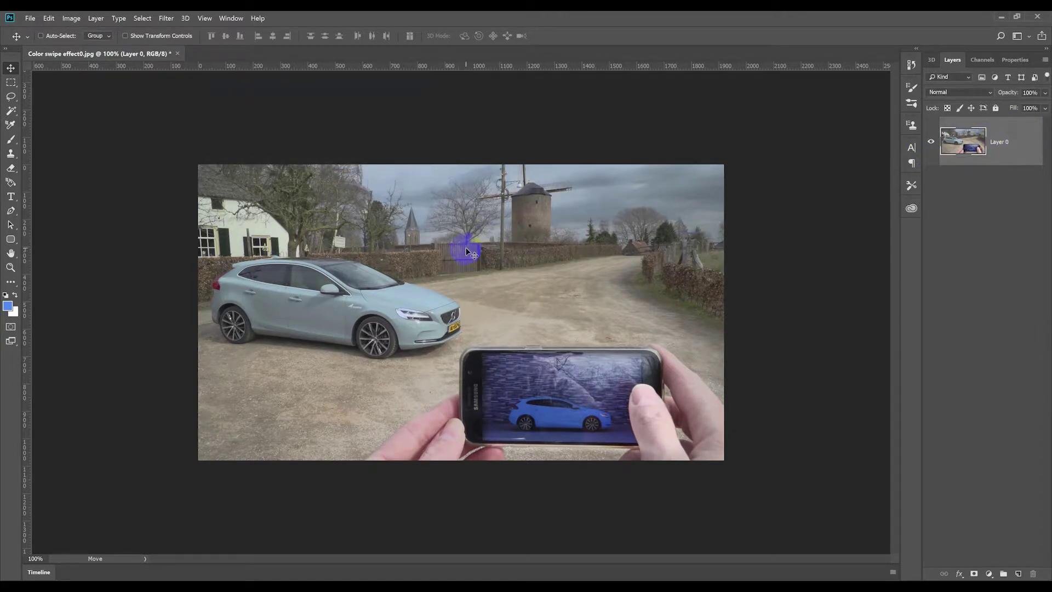
left_click(11, 213)
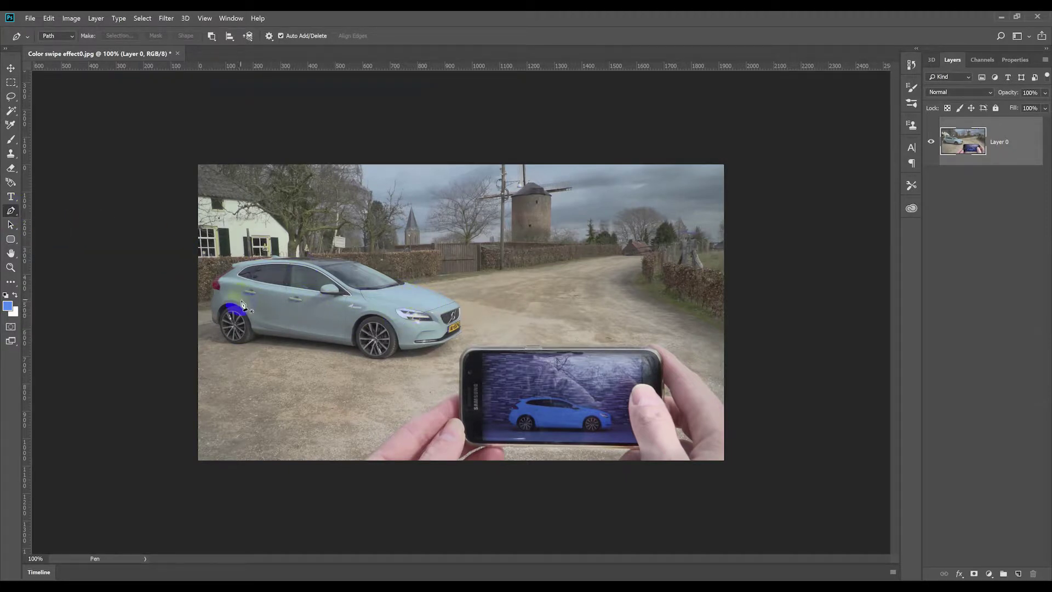
scroll(410, 316, "up", 5)
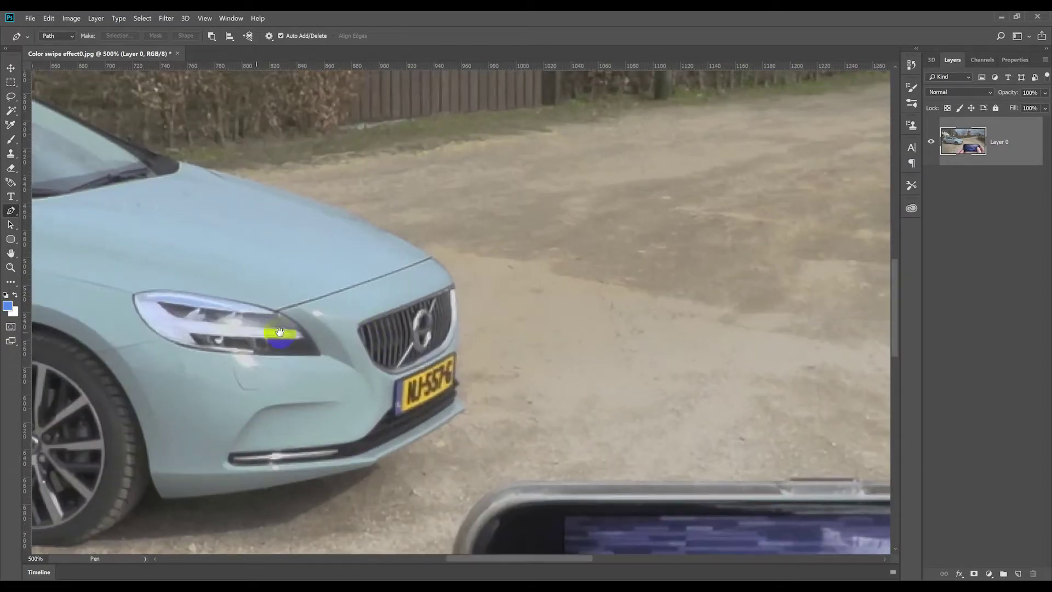
left_click_drag(279, 331, 747, 294)
left_click_drag(114, 291, 641, 274)
scroll(570, 298, "up", 2)
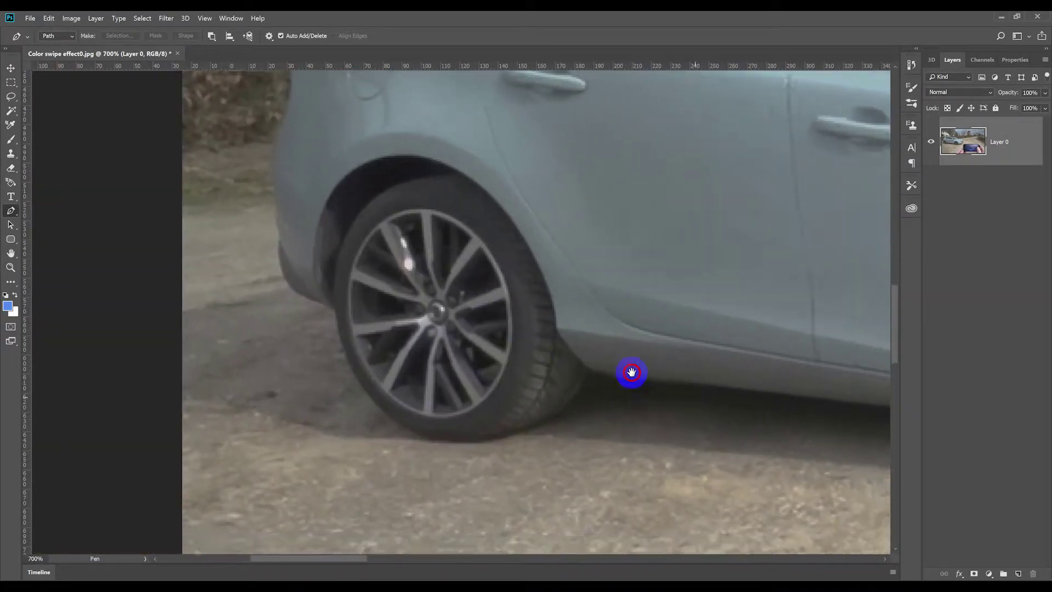
Trace a pen path around the rear wheel arch, up the tail light and along the spoiler.
left_click_drag(580, 371, 559, 362)
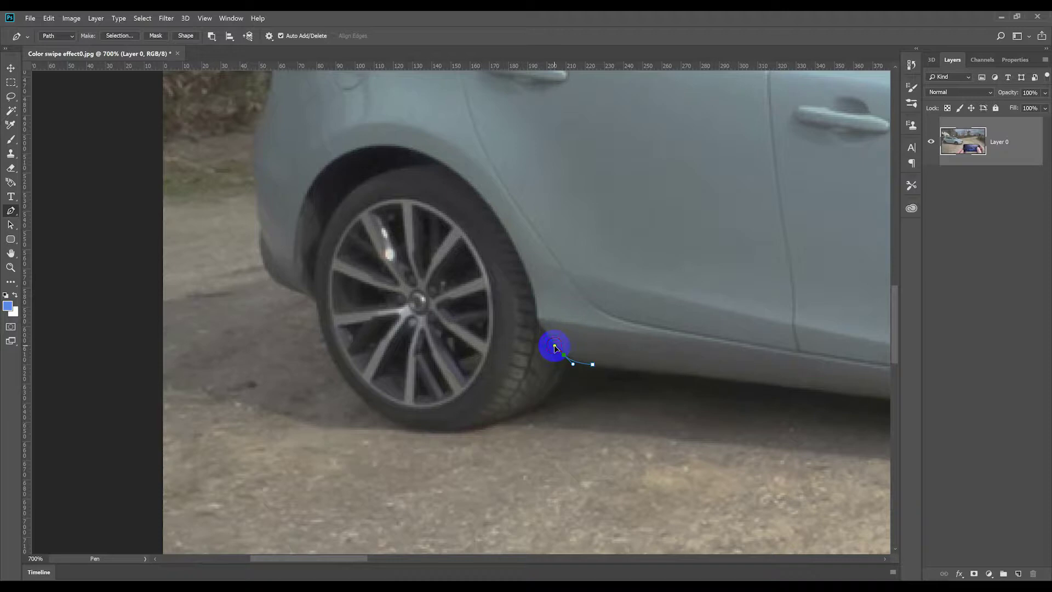
left_click_drag(555, 348, 538, 336)
left_click(380, 136)
scroll(371, 364, "up", 2)
left_click(371, 364)
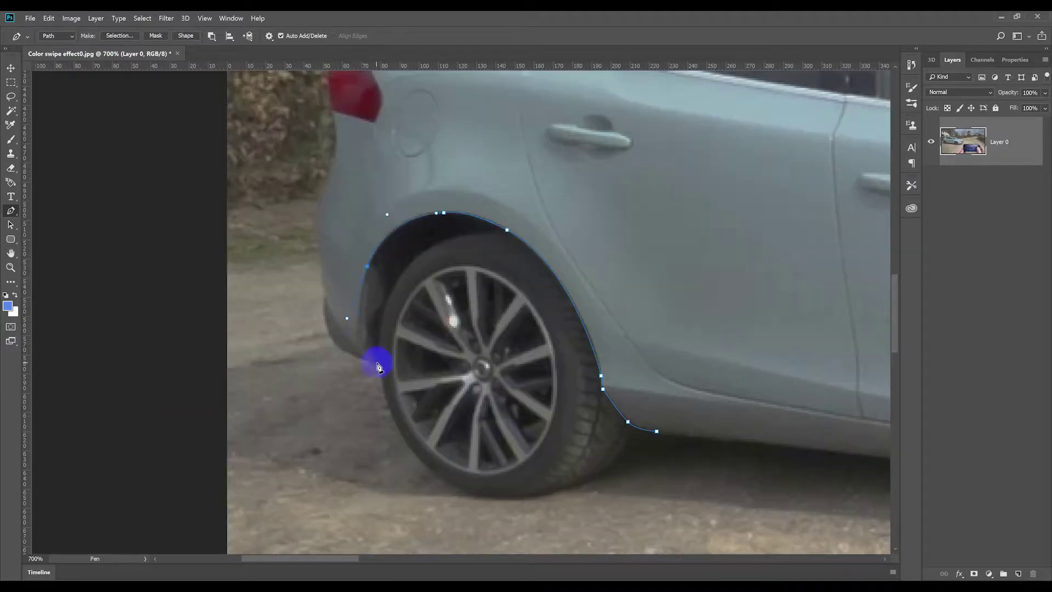
scroll(350, 274, "up", 3)
left_click(350, 274)
left_click(425, 218)
left_click(435, 146)
scroll(435, 146, "up", 3)
left_click(580, 254)
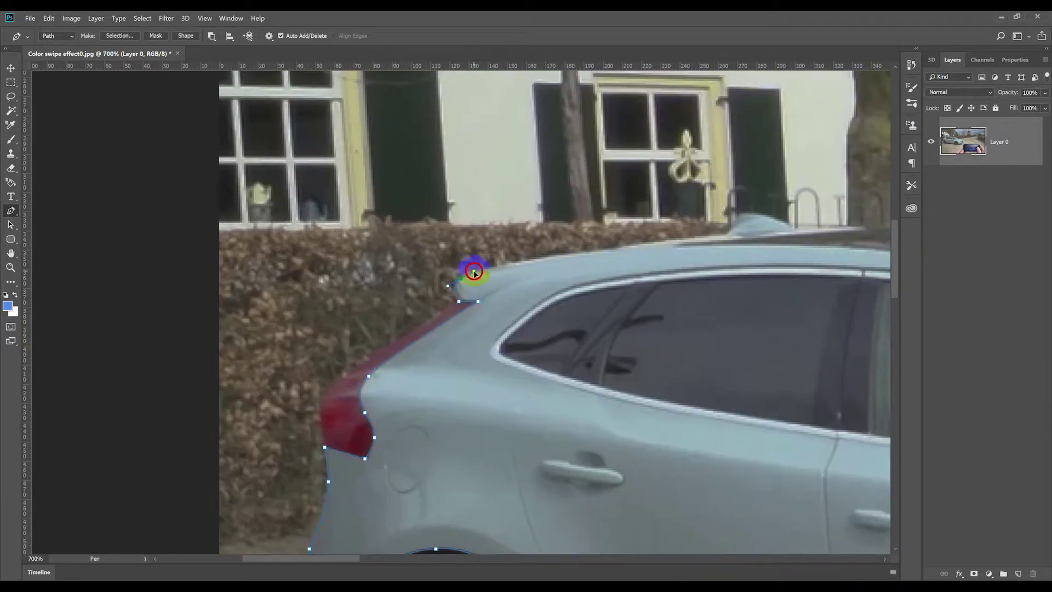
Finish the path along the roofline, windshield and hood, then convert it to a selection.
scroll(580, 254, "right", 3)
left_click(501, 242)
left_click(434, 266)
left_click(622, 336)
left_click(500, 340)
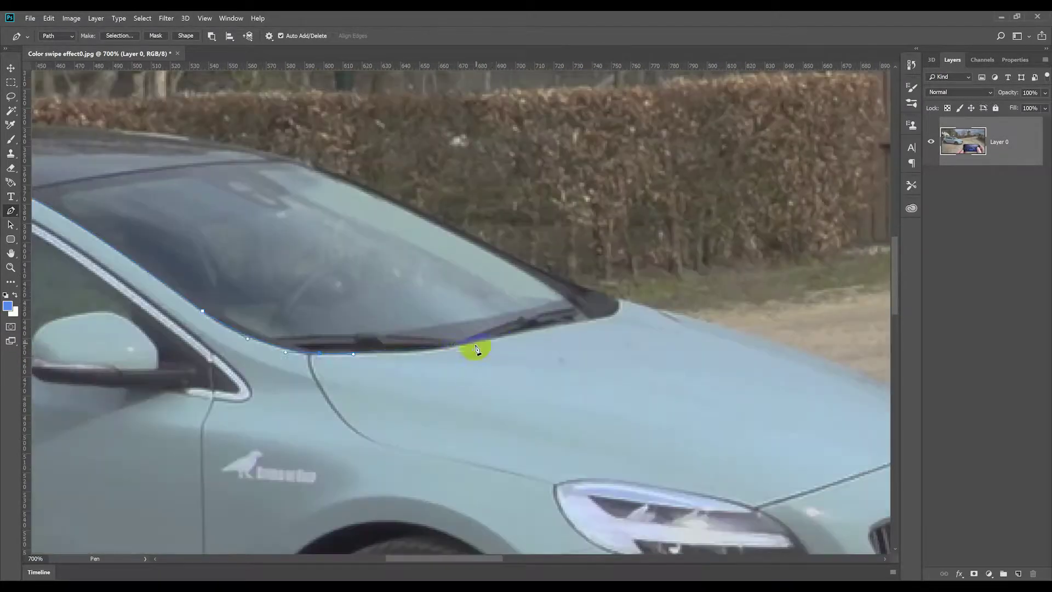
scroll(501, 341, "down", 4)
left_click_drag(579, 208, 410, 319)
key("ctrl+Return")
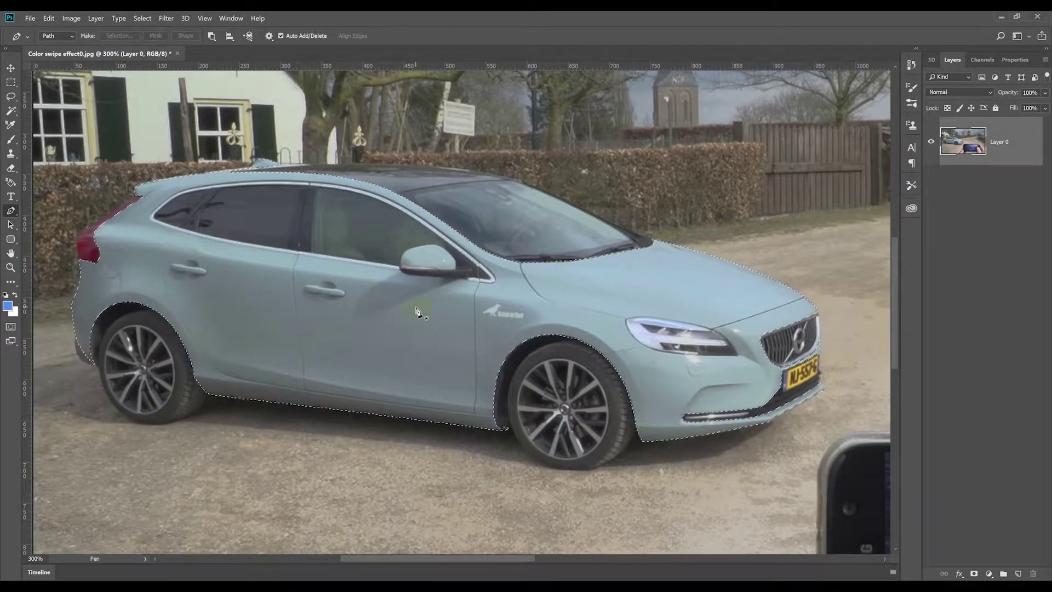
Copy the car selection from Layer 0 to its own layer and hide Layer 0.
left_click(966, 143)
key("ctrl+j")
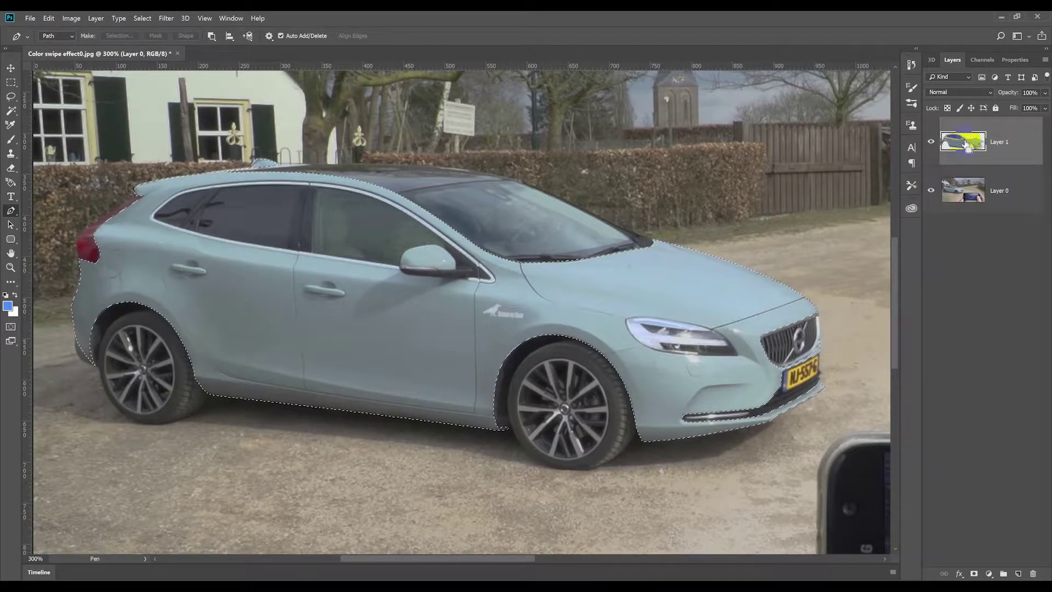
left_click(932, 192)
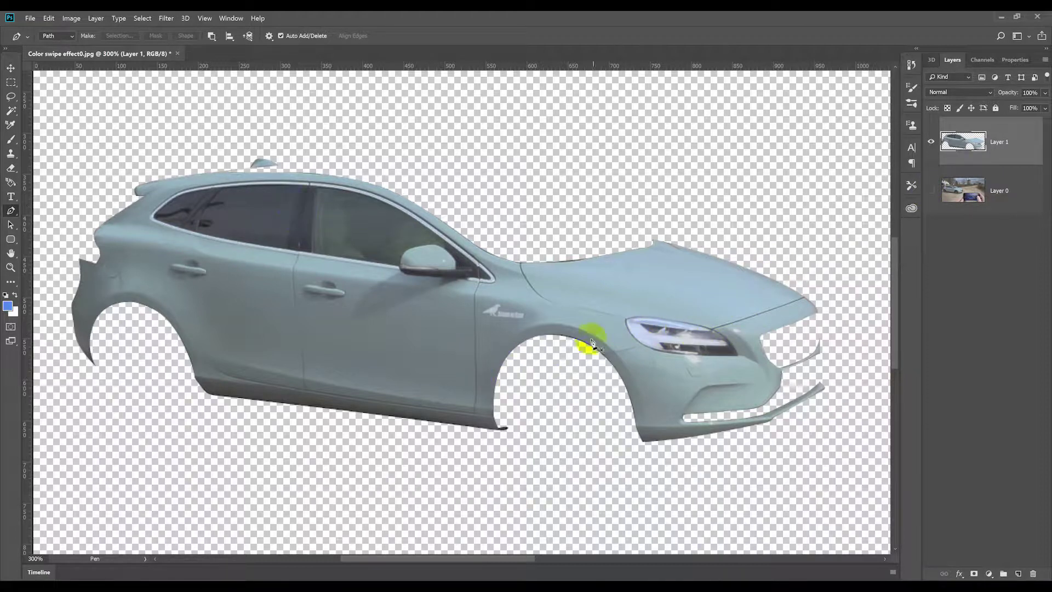
Trace the headlight with the Pen tool and delete it from the car layer.
scroll(717, 346, "up", 6)
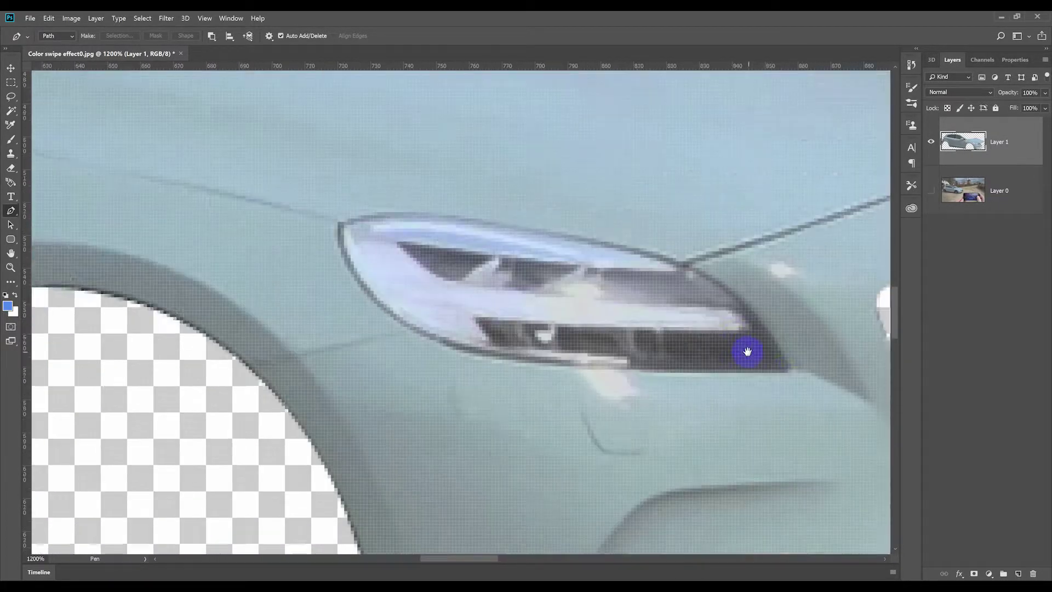
left_click_drag(748, 352, 560, 318)
left_click(600, 338)
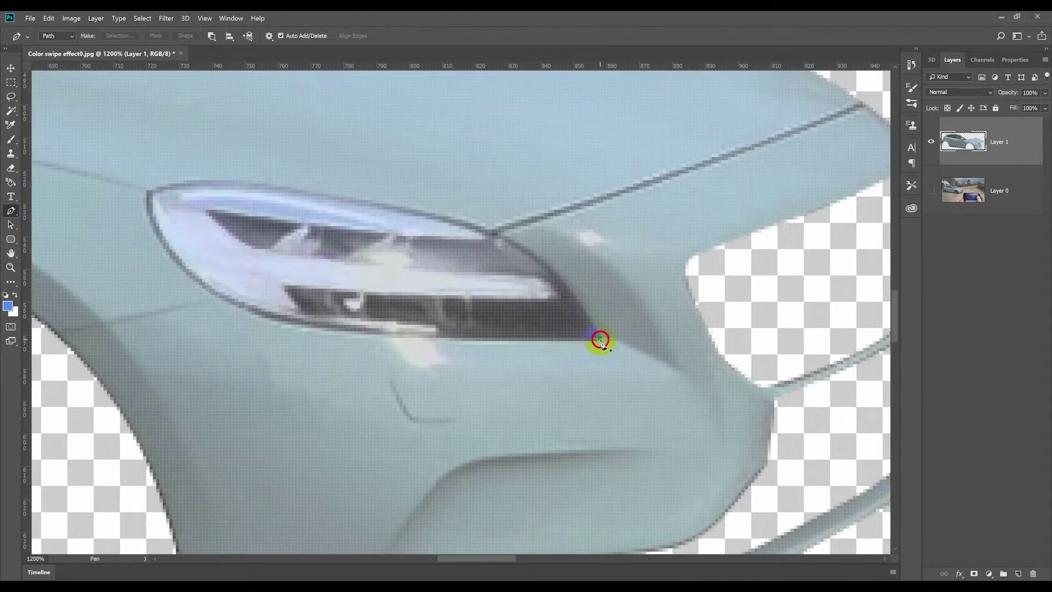
left_click_drag(518, 246, 468, 218)
left_click_drag(281, 187, 206, 177)
left_click(147, 191)
left_click(183, 265)
left_click(227, 308)
left_click_drag(327, 329, 394, 335)
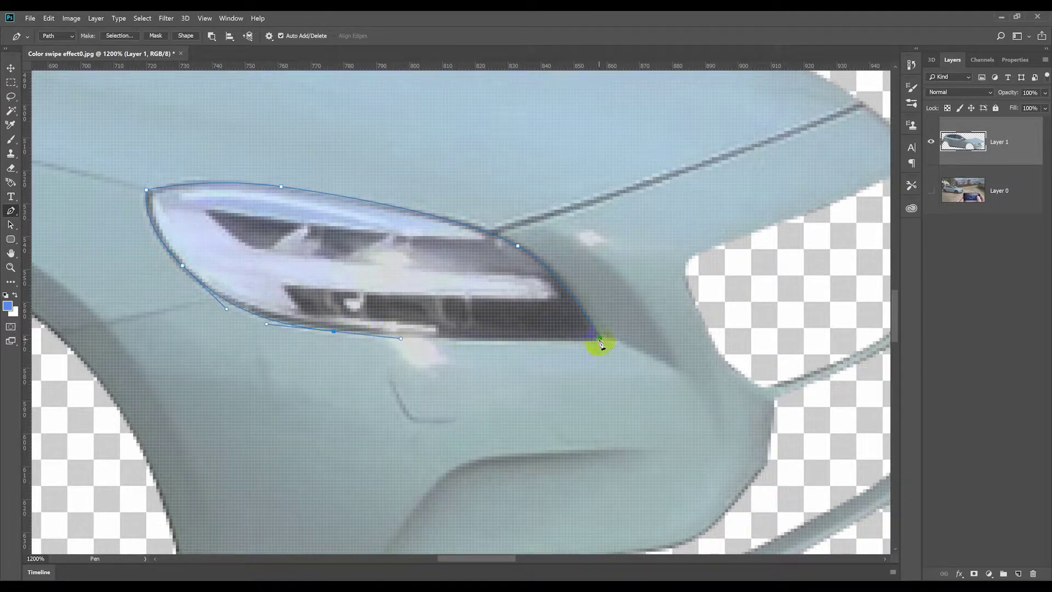
left_click(600, 338)
key("ctrl+Return")
key("Delete")
scroll(605, 338, "down", 3)
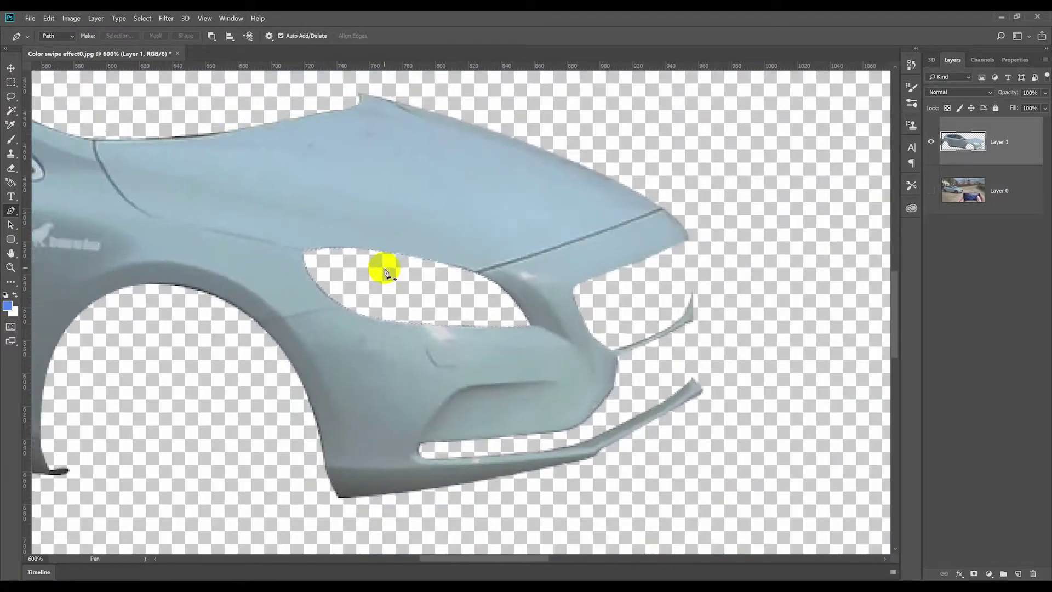
Delete the side-window area from the car layer using the window path selection.
left_click_drag(346, 270, 667, 372)
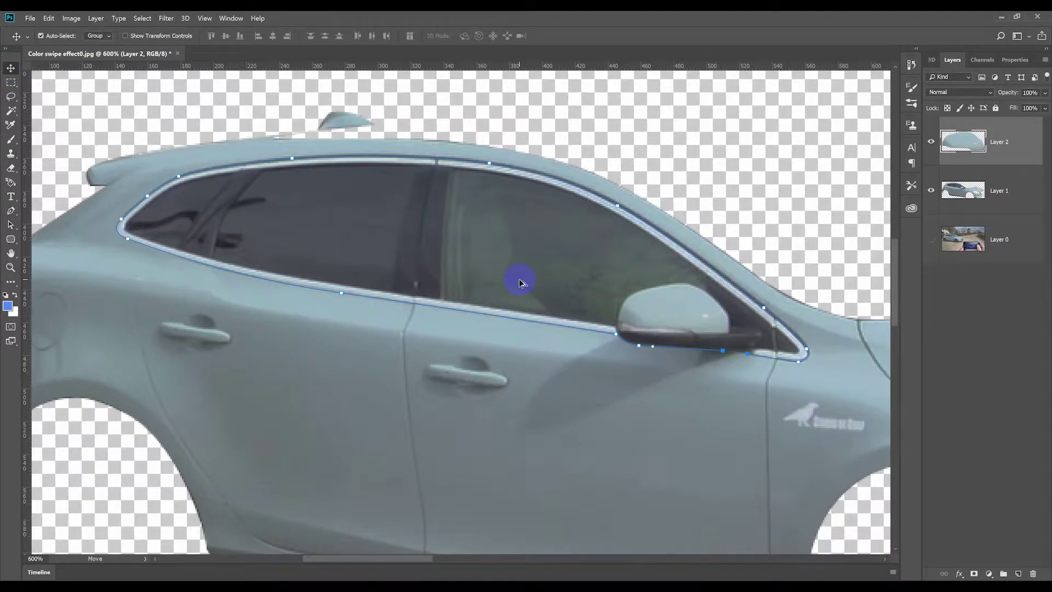
key("ctrl+Return")
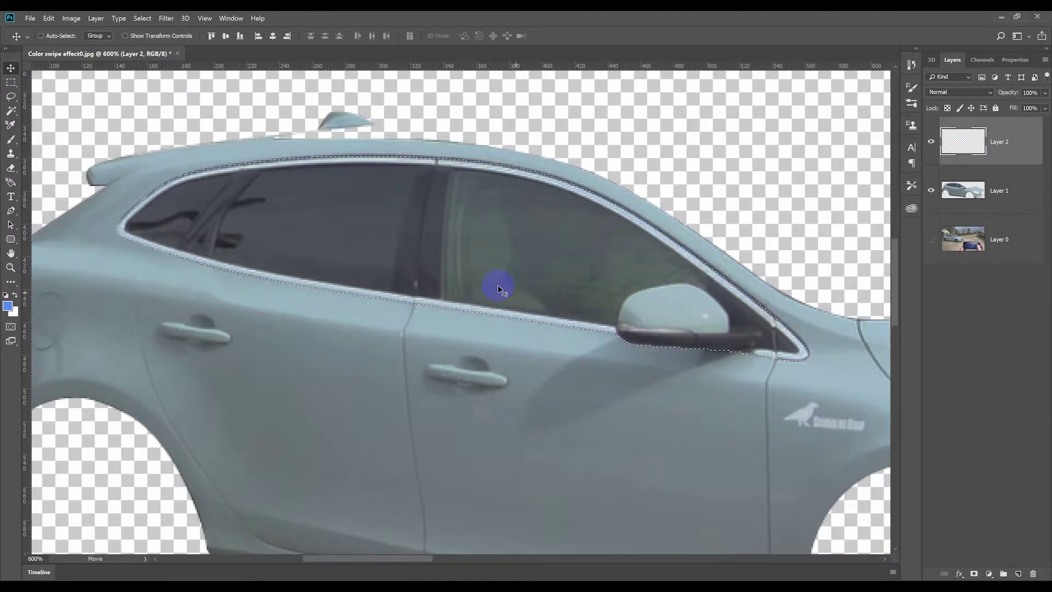
left_click(960, 192)
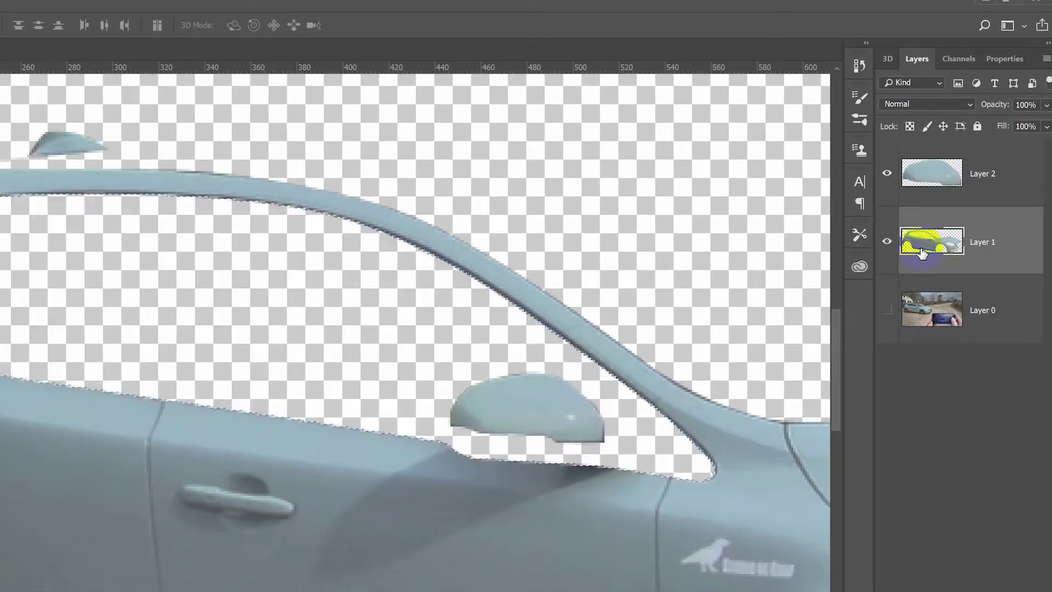
key("Delete")
left_click(889, 174)
Merge the window layer into the car layer and show the background photo again.
scroll(745, 340, "down", 5)
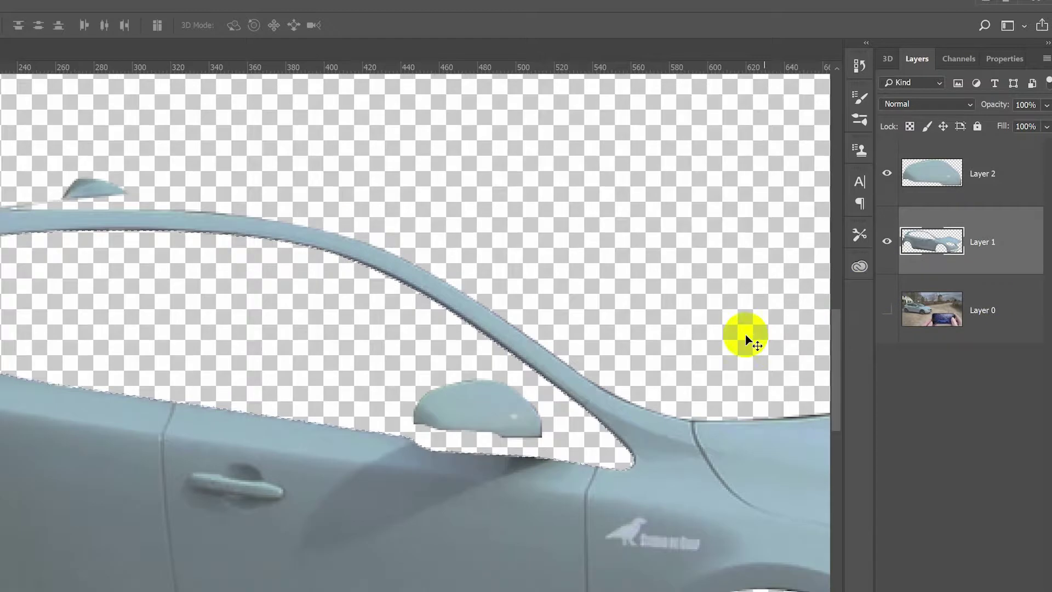
left_click(998, 185)
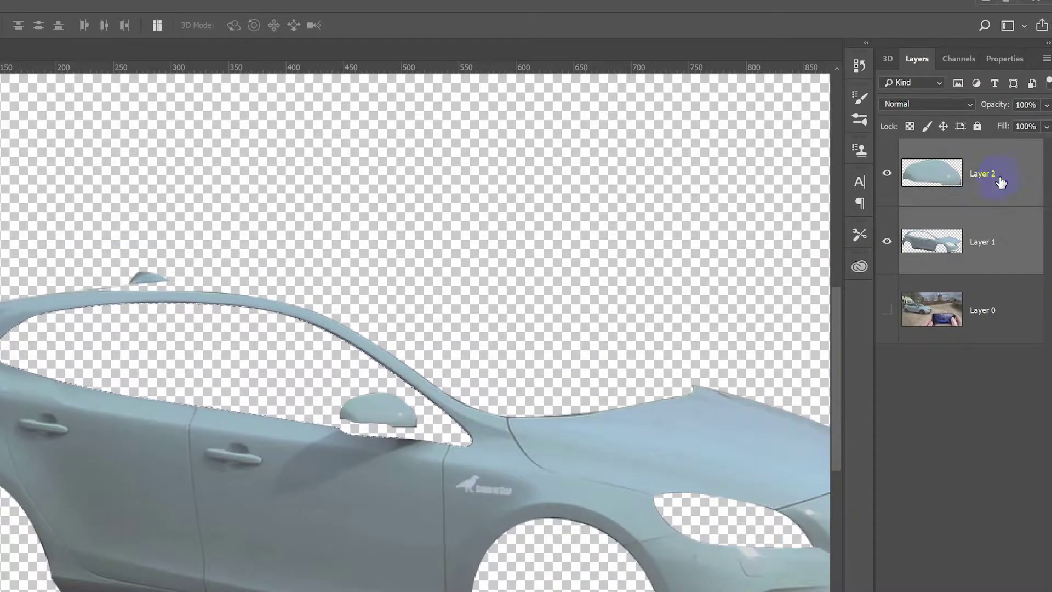
right_click(991, 178)
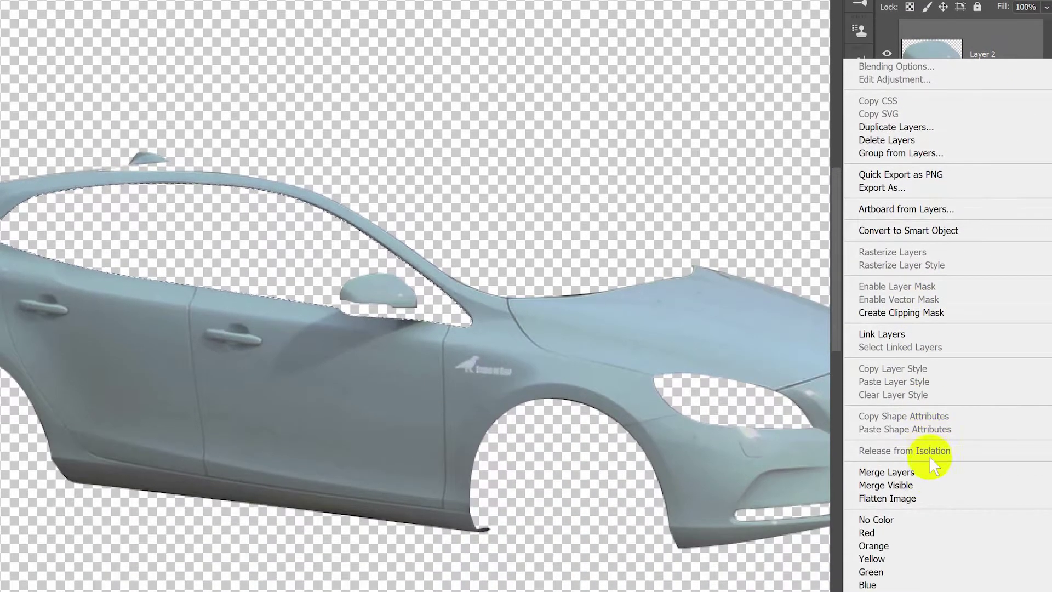
left_click(924, 540)
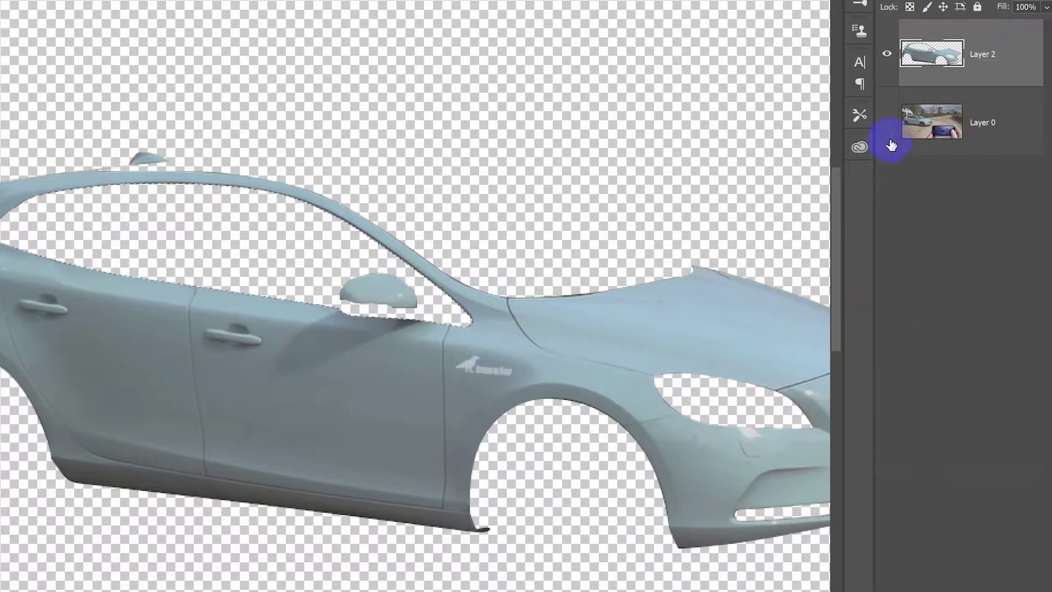
left_click(888, 123)
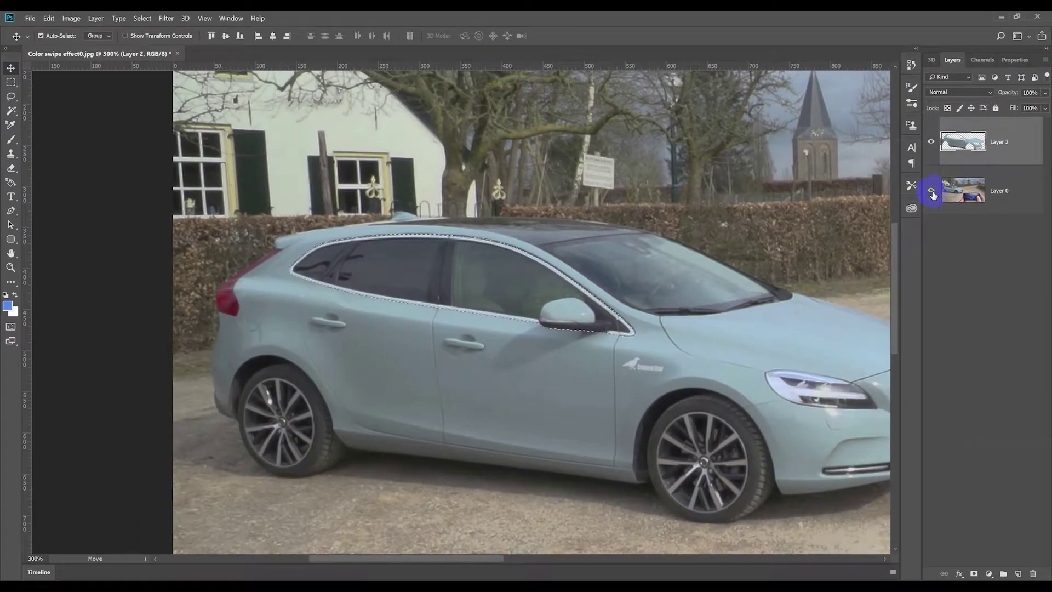
Duplicate the car layer and desaturate it with Hue/Saturation at -100 saturation.
key("ctrl+minus")
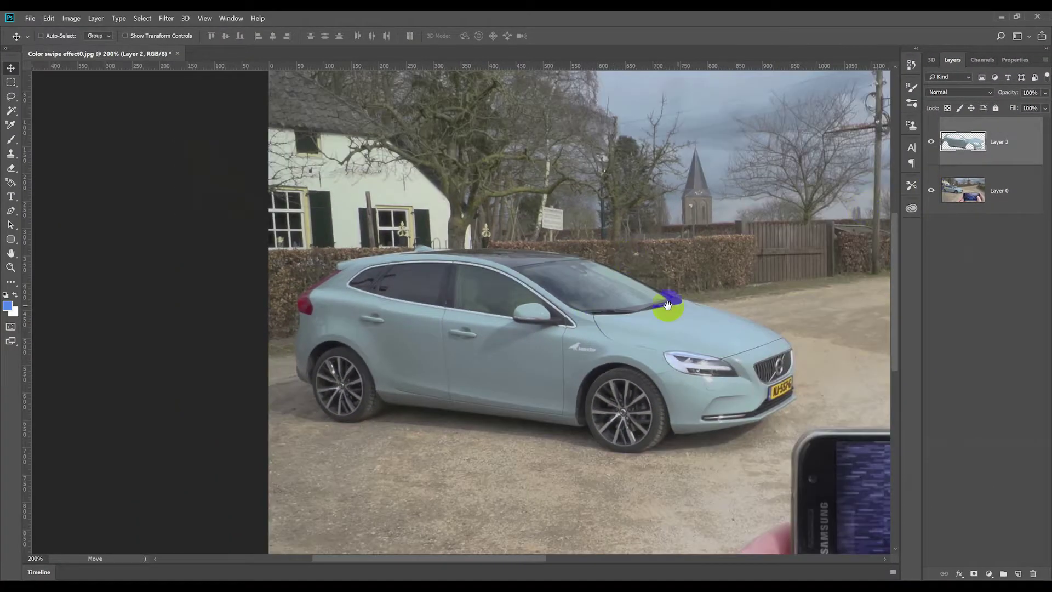
left_click_drag(683, 305, 446, 280)
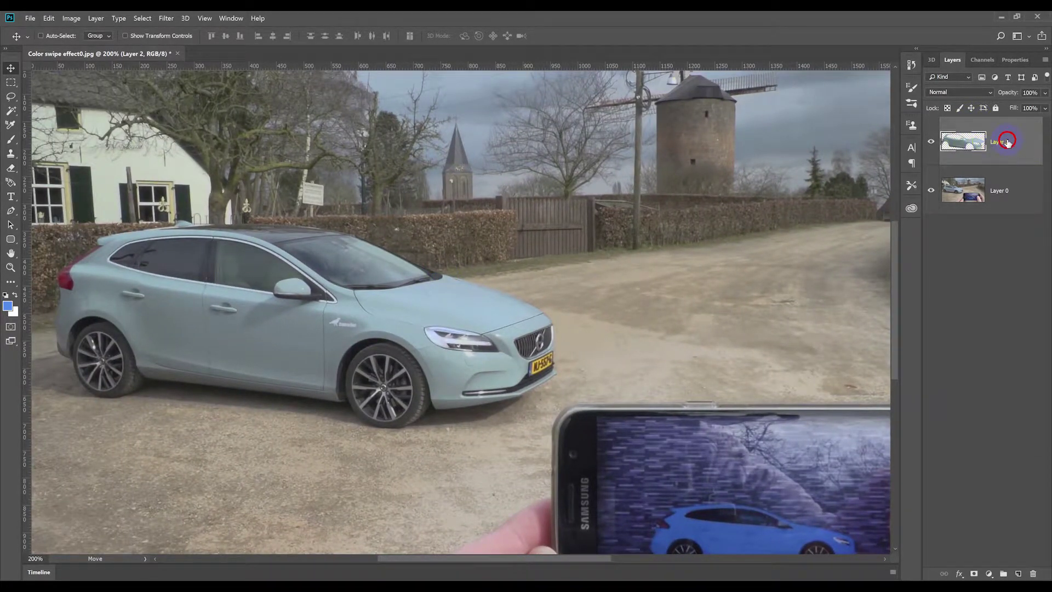
left_click_drag(1000, 142, 1000, 166)
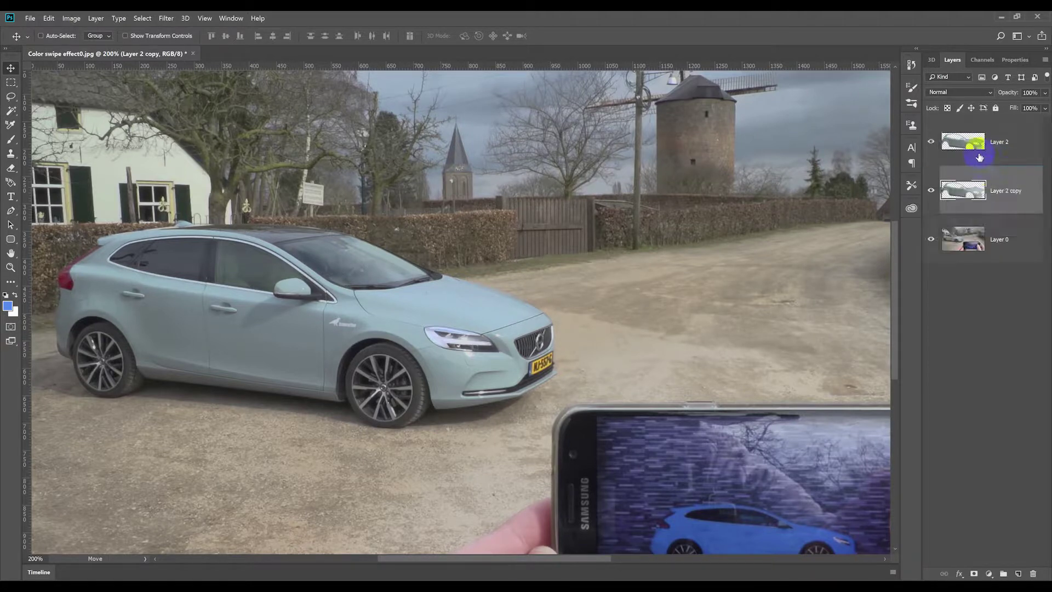
left_click(65, 18)
mouse_move(82, 43)
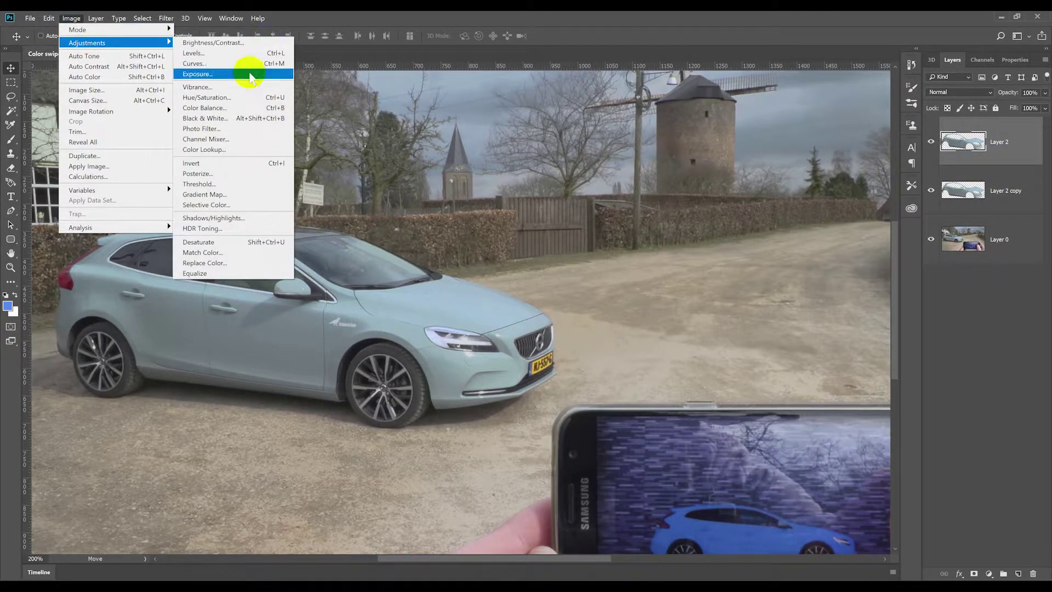
left_click(236, 98)
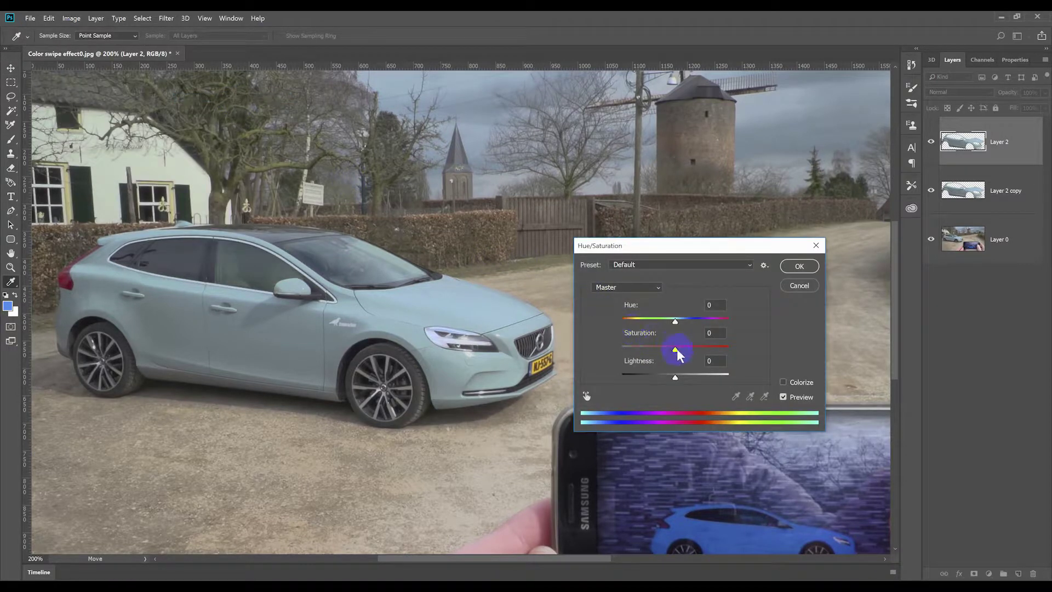
left_click_drag(677, 351, 613, 351)
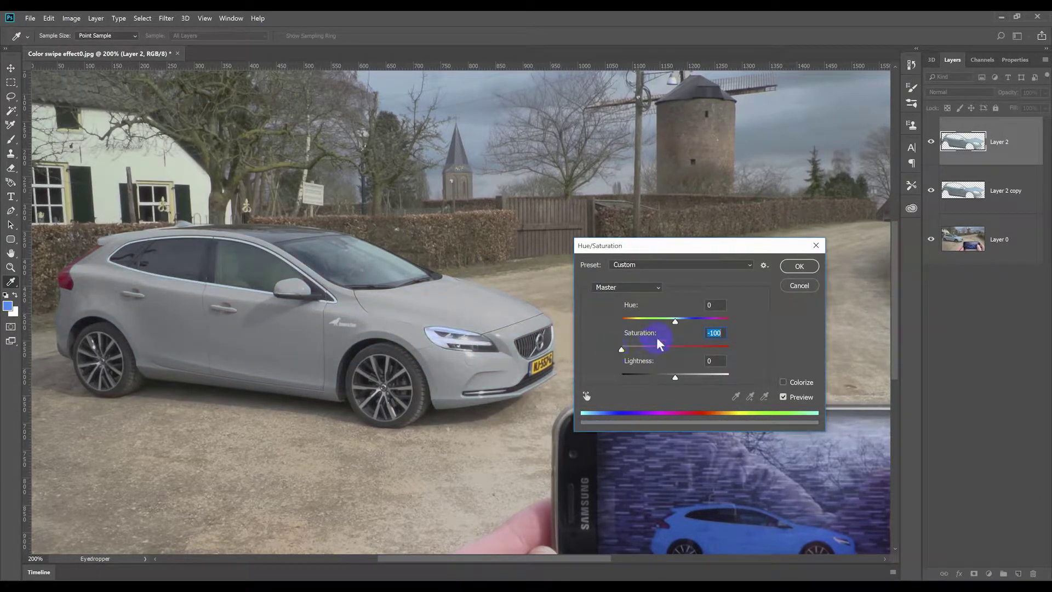
left_click(797, 269)
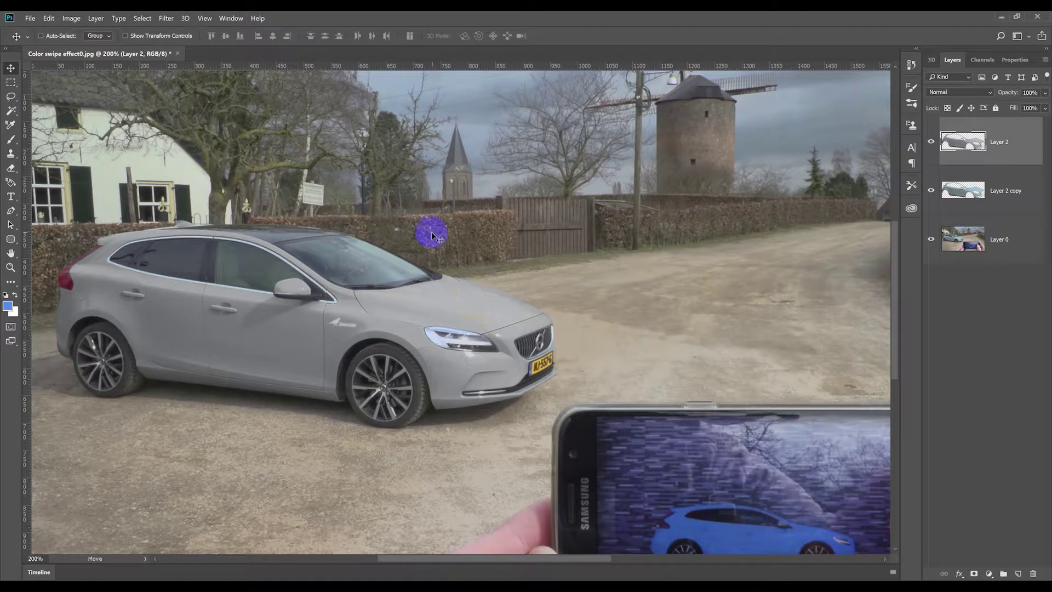
Darken the car to near-black with Levels, raising the black input to 101.
left_click(71, 18)
mouse_move(88, 43)
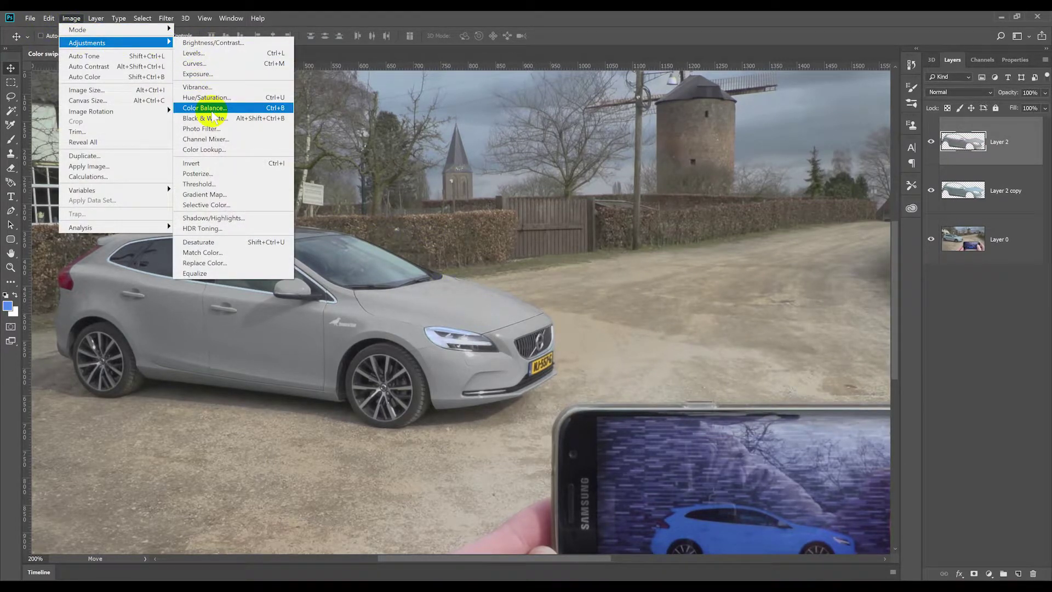
left_click(215, 53)
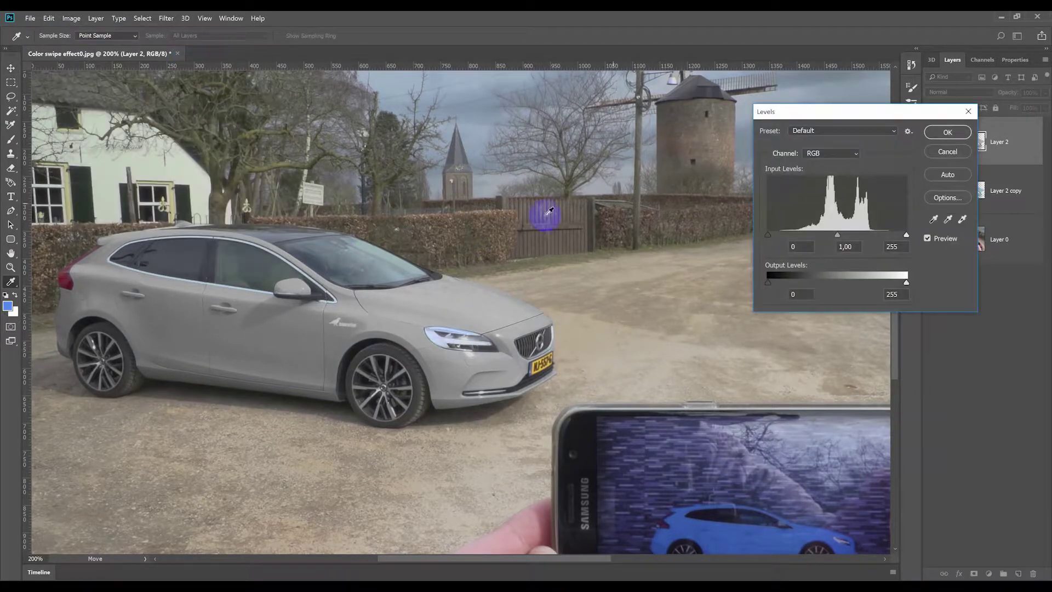
left_click_drag(876, 121, 687, 135)
left_click_drag(649, 250, 679, 252)
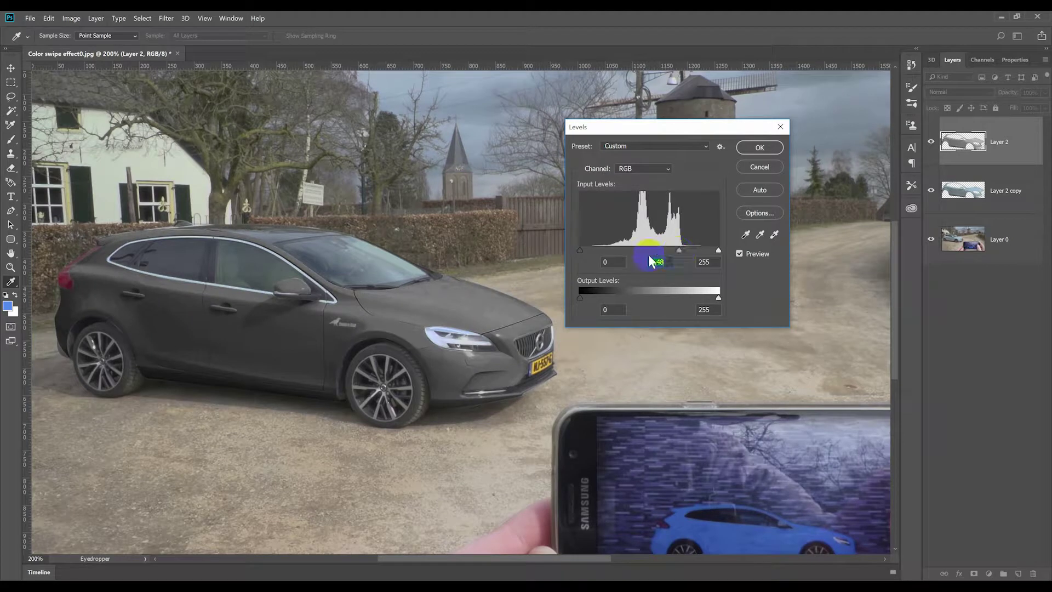
left_click_drag(581, 251, 701, 251)
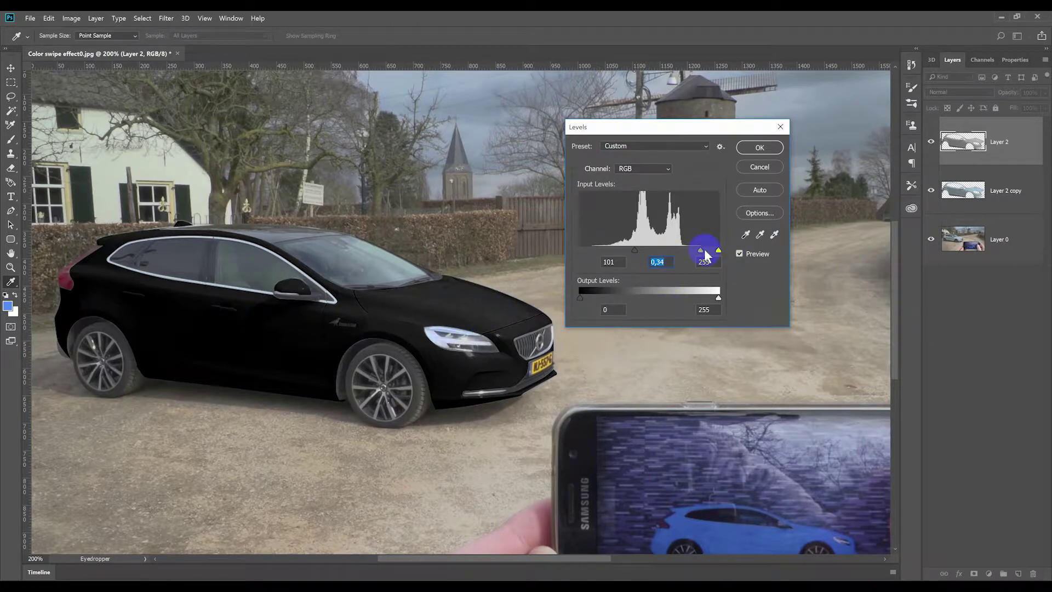
left_click_drag(702, 253, 704, 253)
left_click_drag(702, 253, 705, 253)
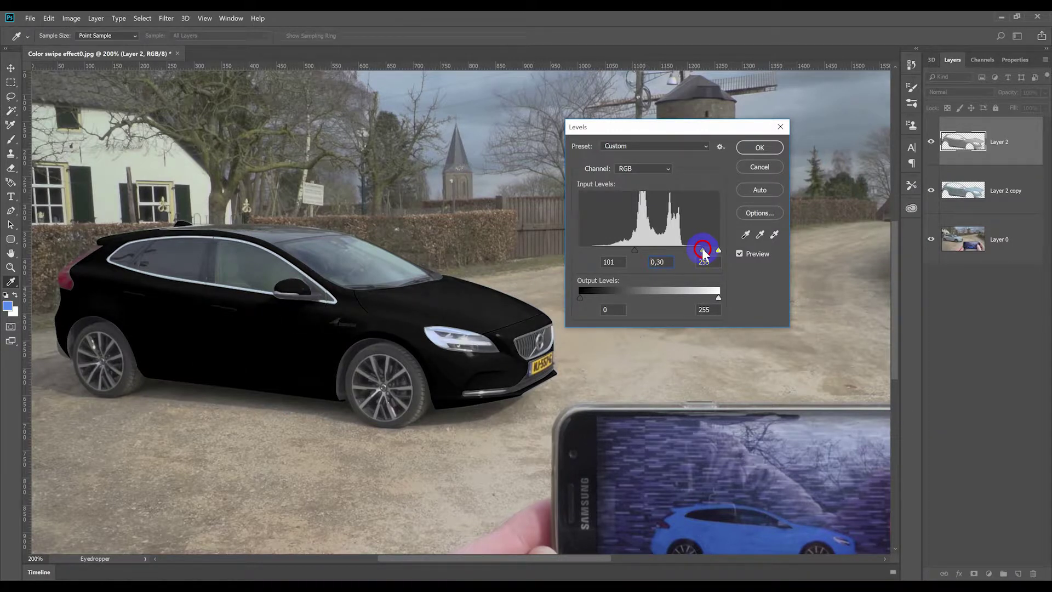
left_click(762, 148)
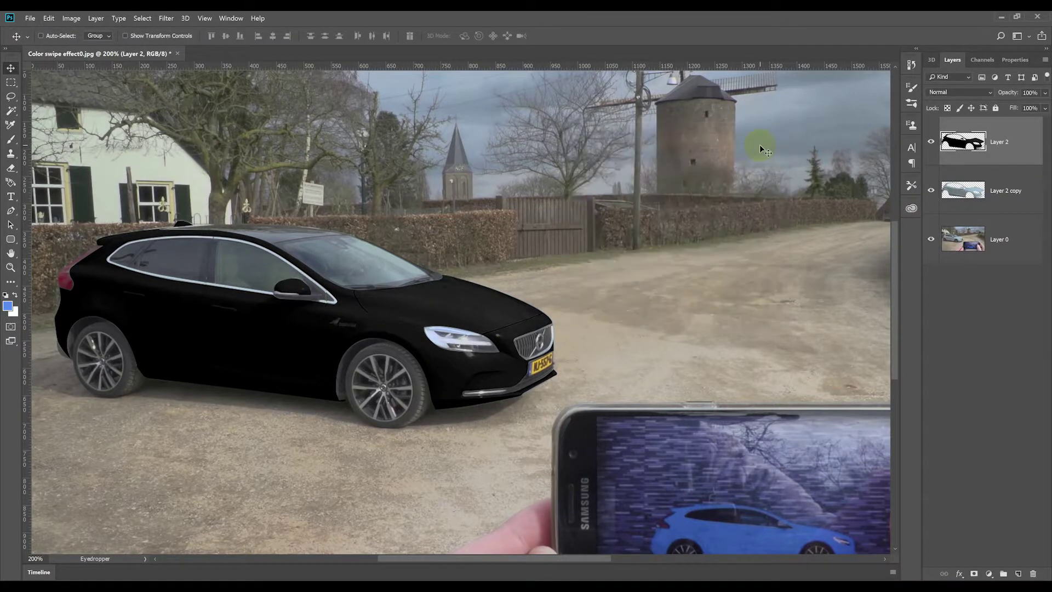
Hide the black Layer 2, duplicate Layer 2 copy, and desaturate it to -100.
left_click(989, 177)
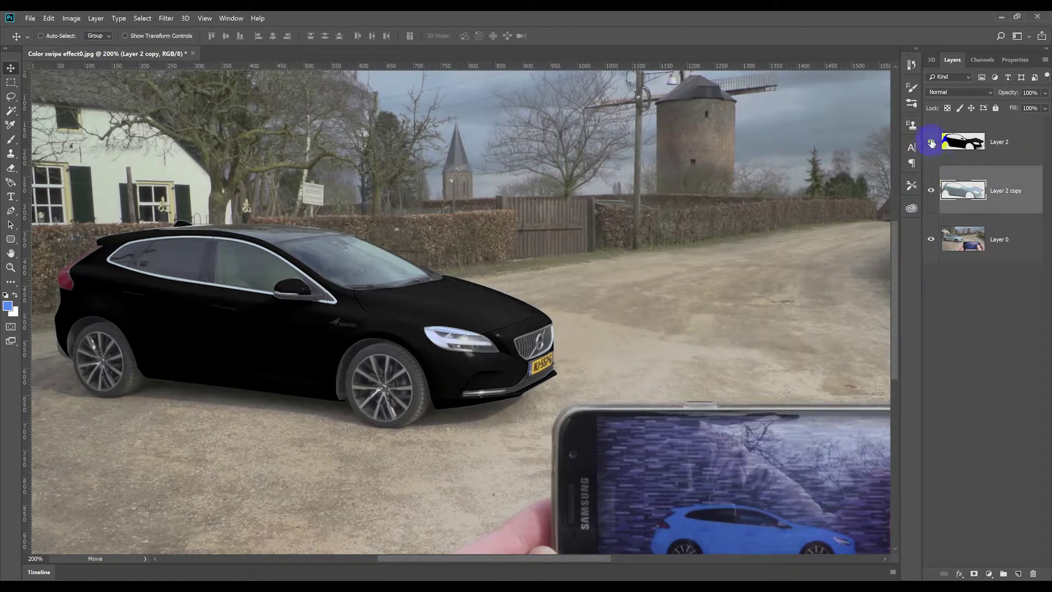
left_click(931, 143)
left_click_drag(967, 192, 970, 173)
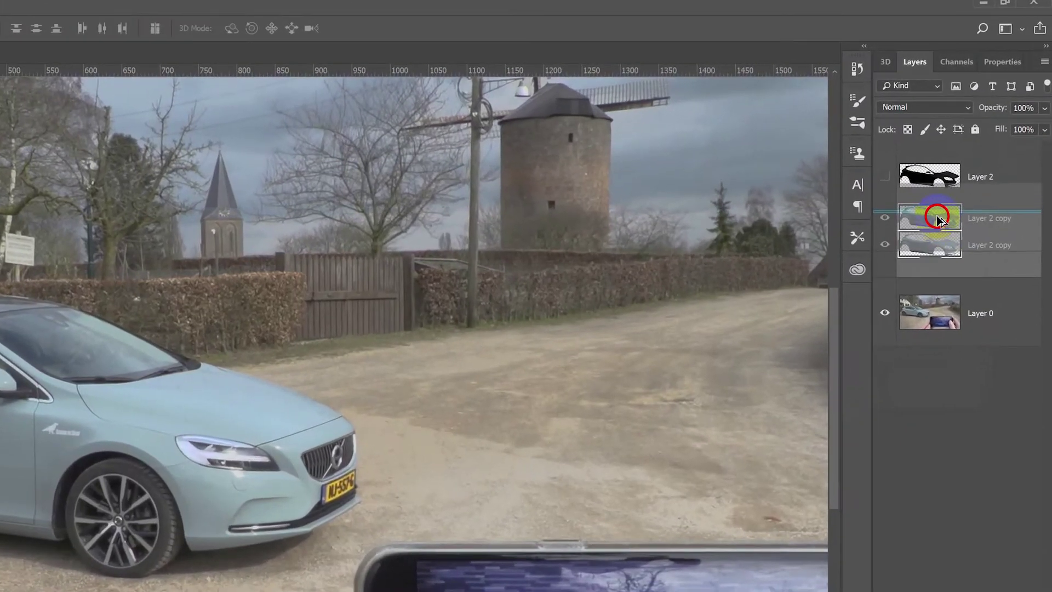
left_click_drag(938, 218, 938, 221)
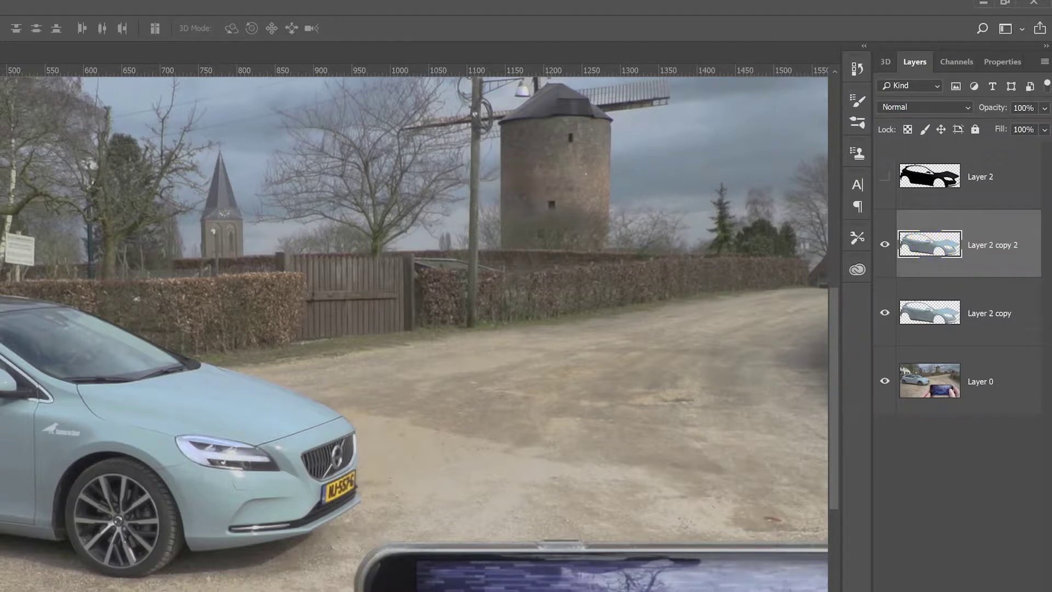
key("ctrl+u")
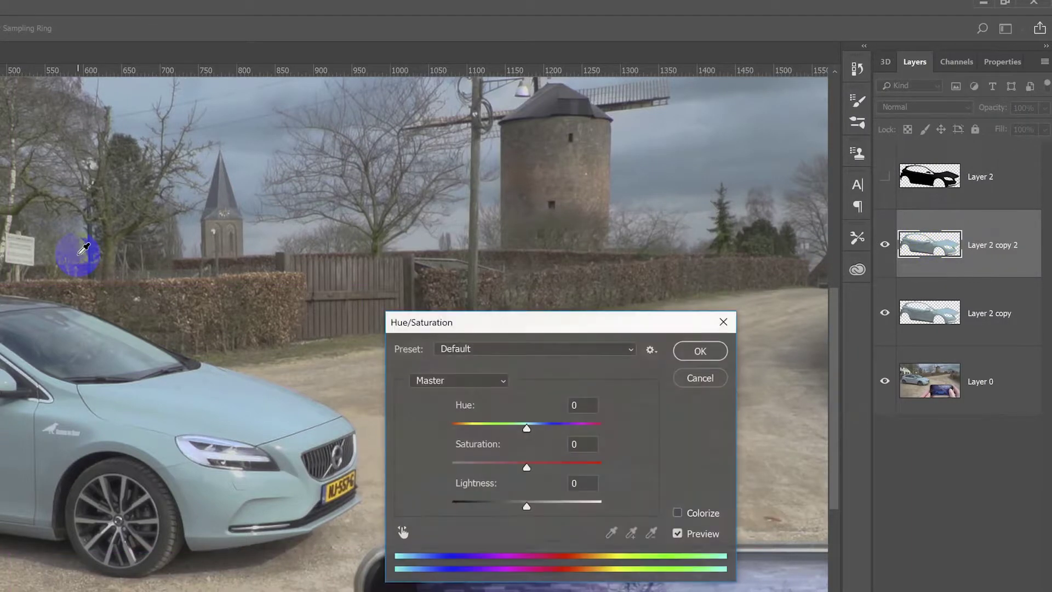
left_click(521, 464)
left_click_drag(522, 465, 451, 464)
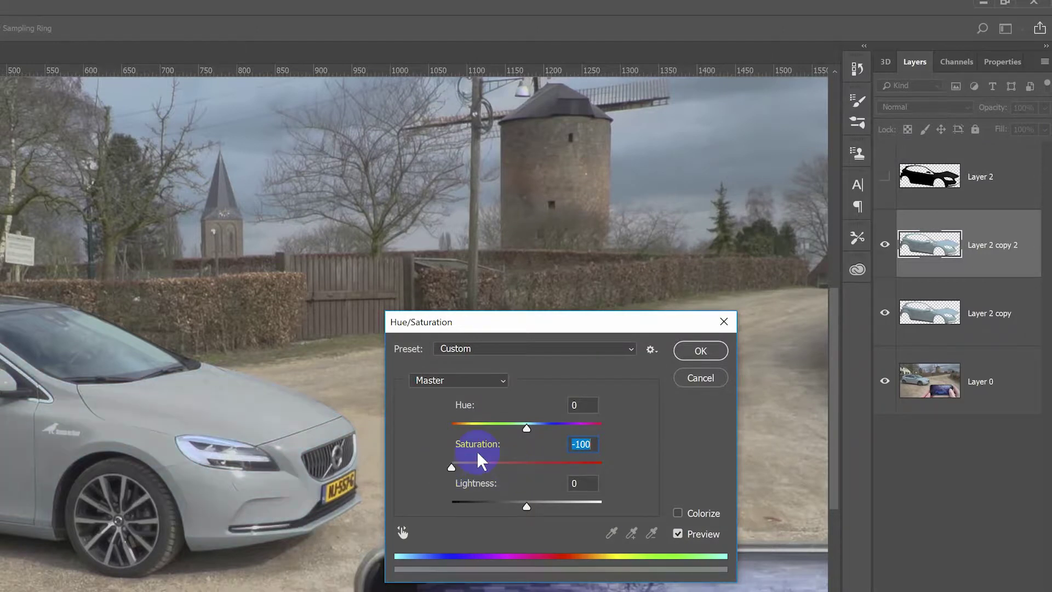
left_click(705, 354)
Brighten Layer 2 copy 2 with Levels: midtones 1.91, white input 234.
key("ctrl+l")
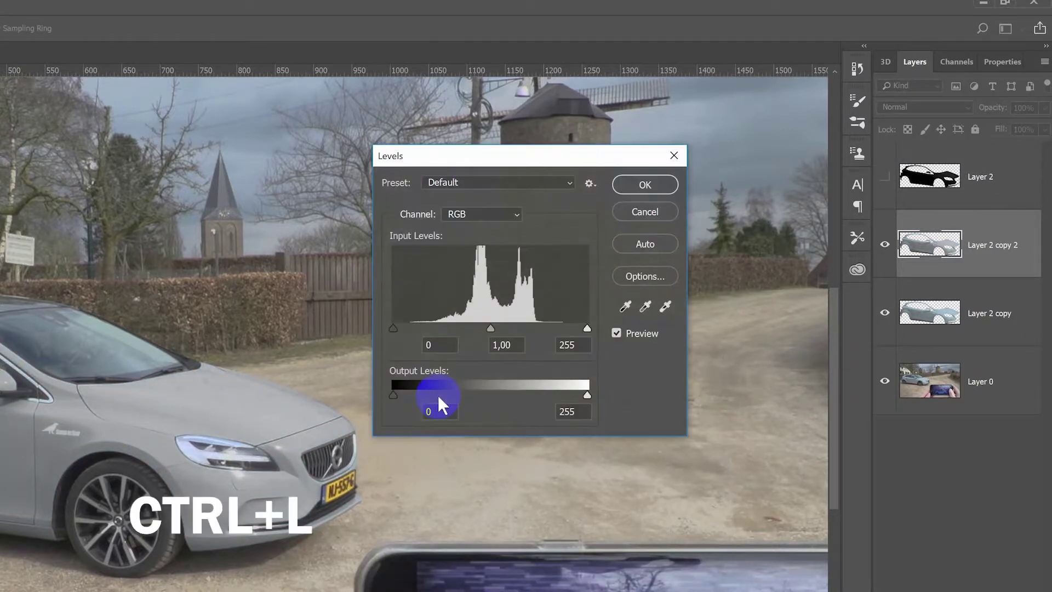
left_click(491, 328)
left_click_drag(488, 330, 456, 326)
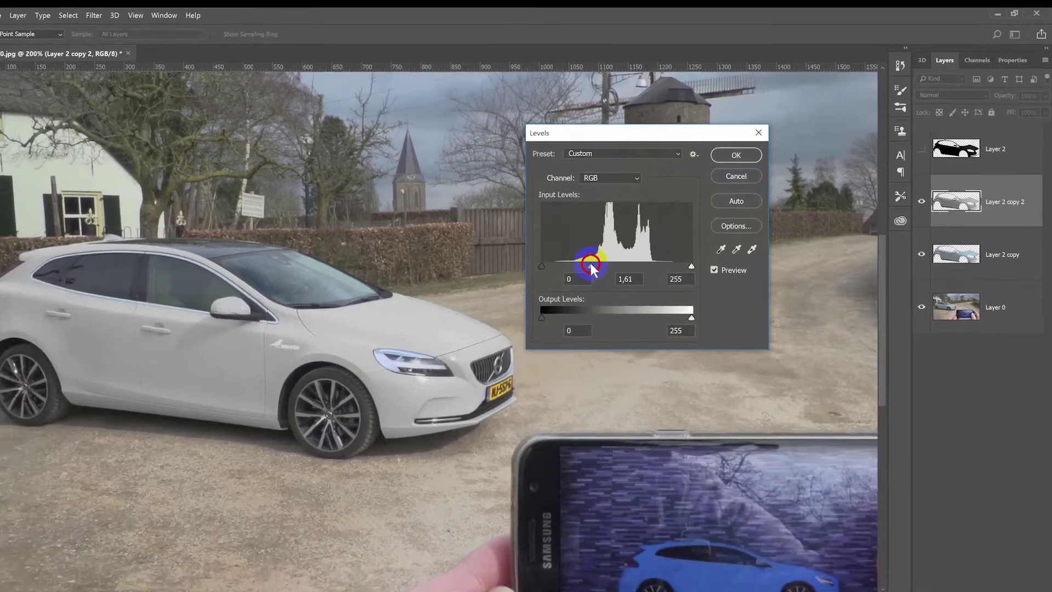
left_click_drag(591, 265, 618, 256)
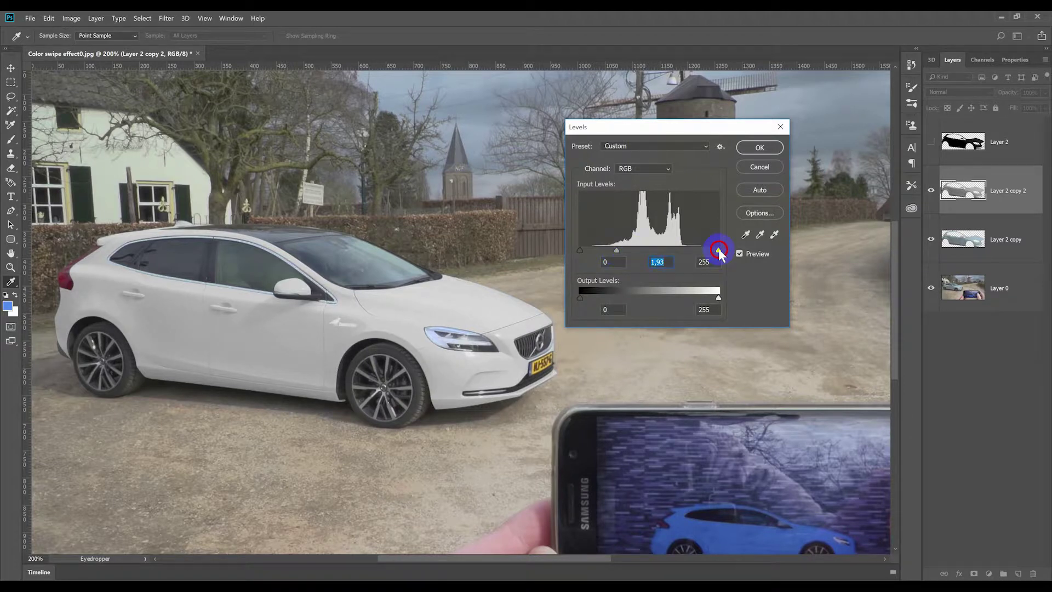
left_click_drag(716, 251, 707, 251)
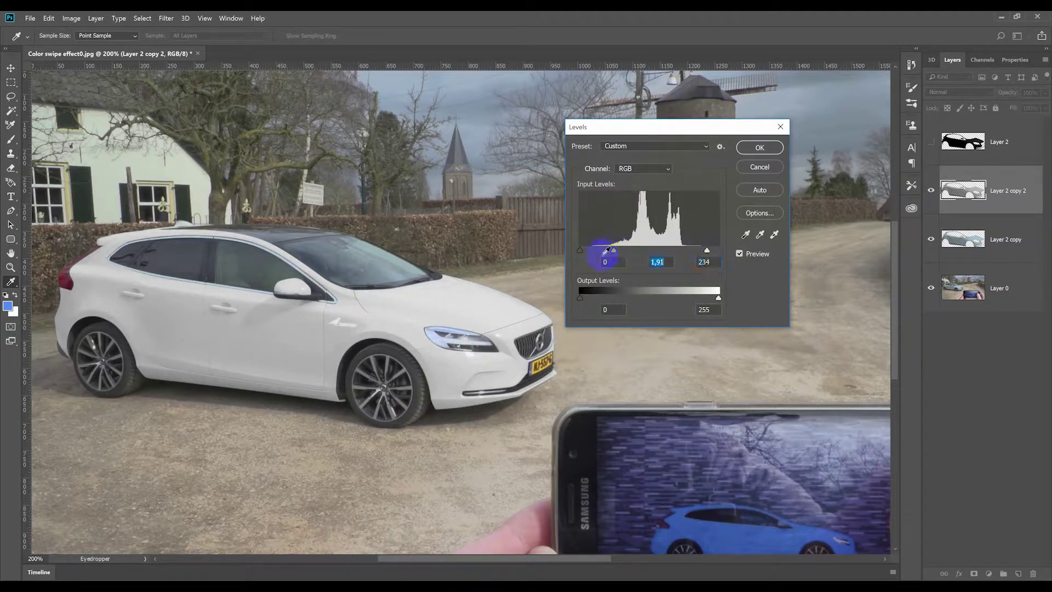
left_click_drag(707, 250, 704, 250)
Apply the Levels, fill a new Layer 3 white in the car's shape, and set it to Multiply.
left_click(760, 147)
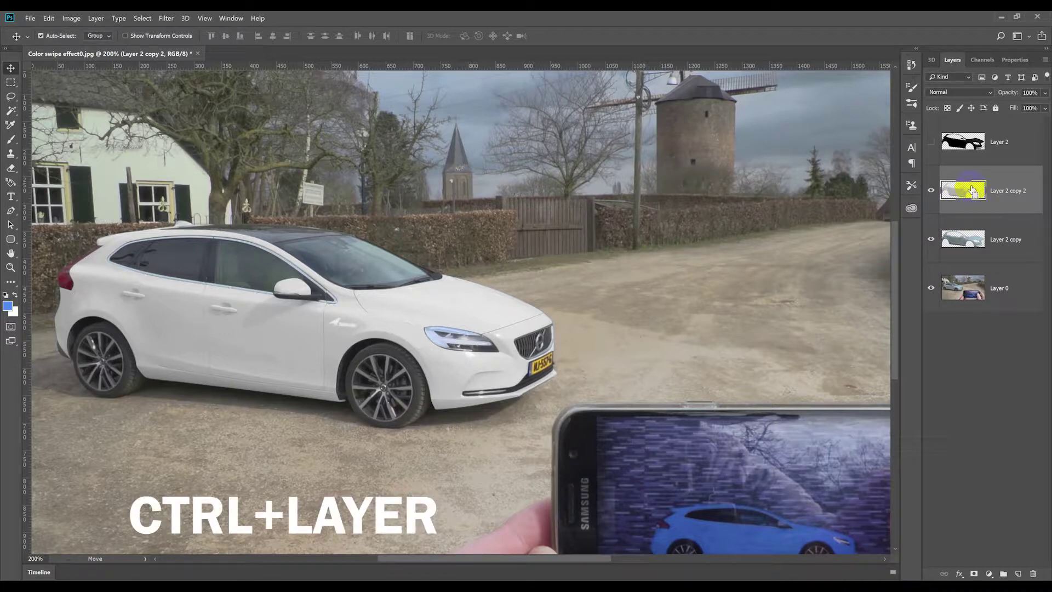
left_click(973, 191, "ctrl")
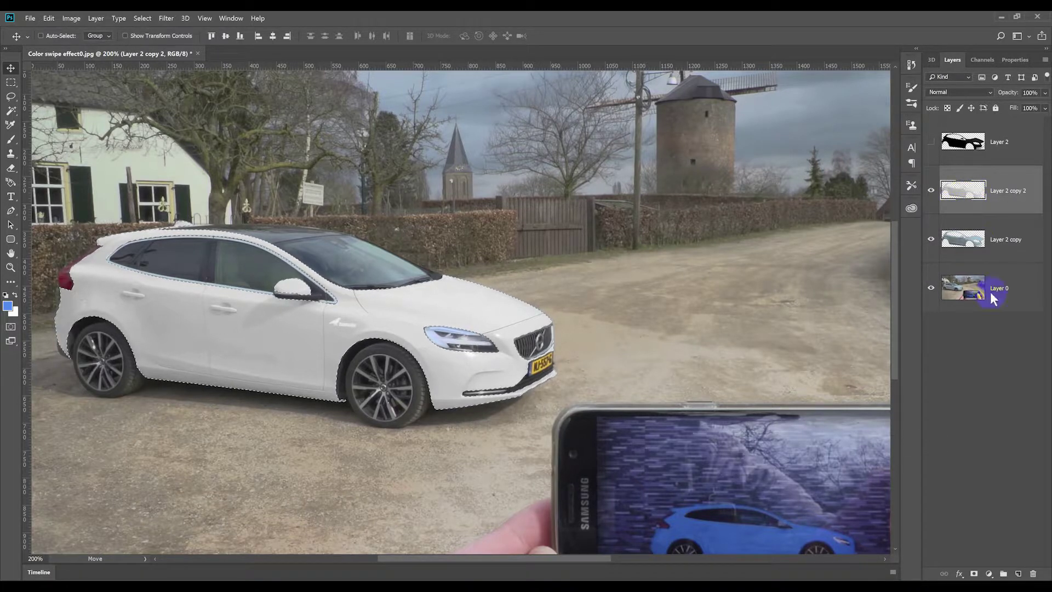
left_click(1019, 573)
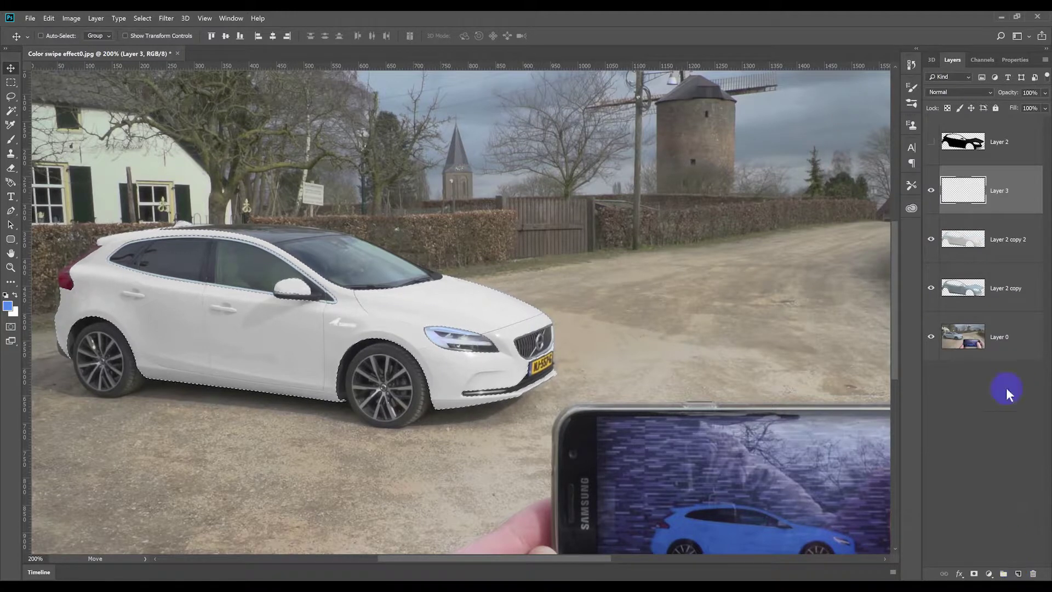
left_click(15, 295)
key("g")
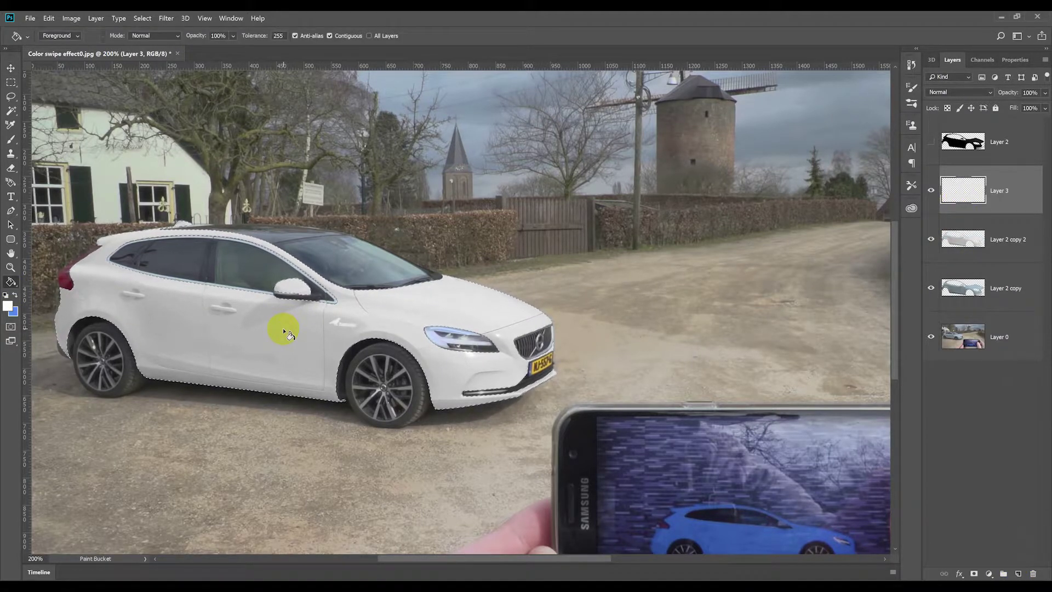
left_click(283, 328)
key("ctrl+d")
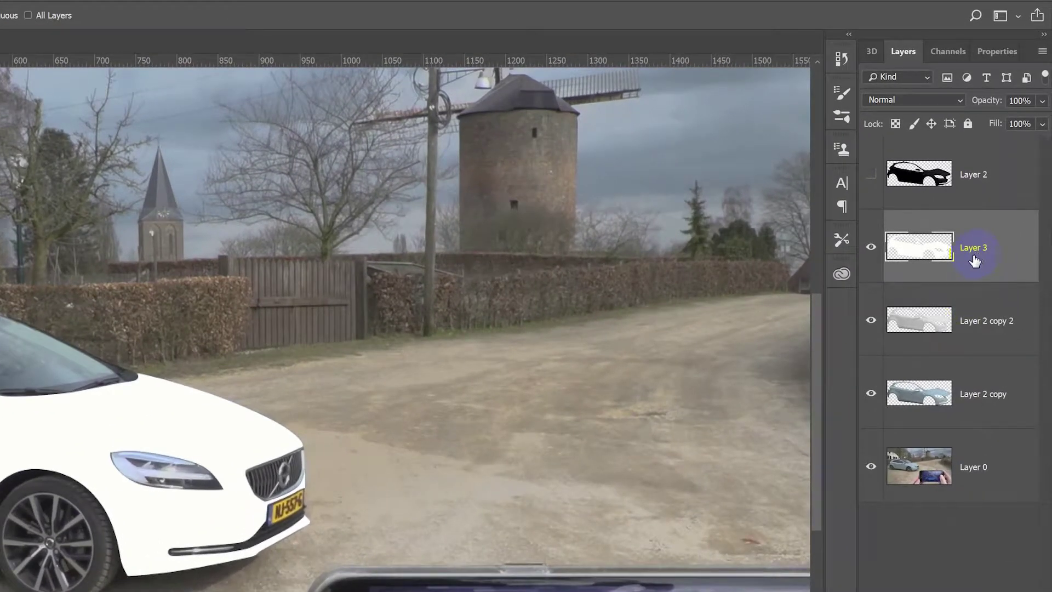
left_click(931, 124)
left_click(937, 101)
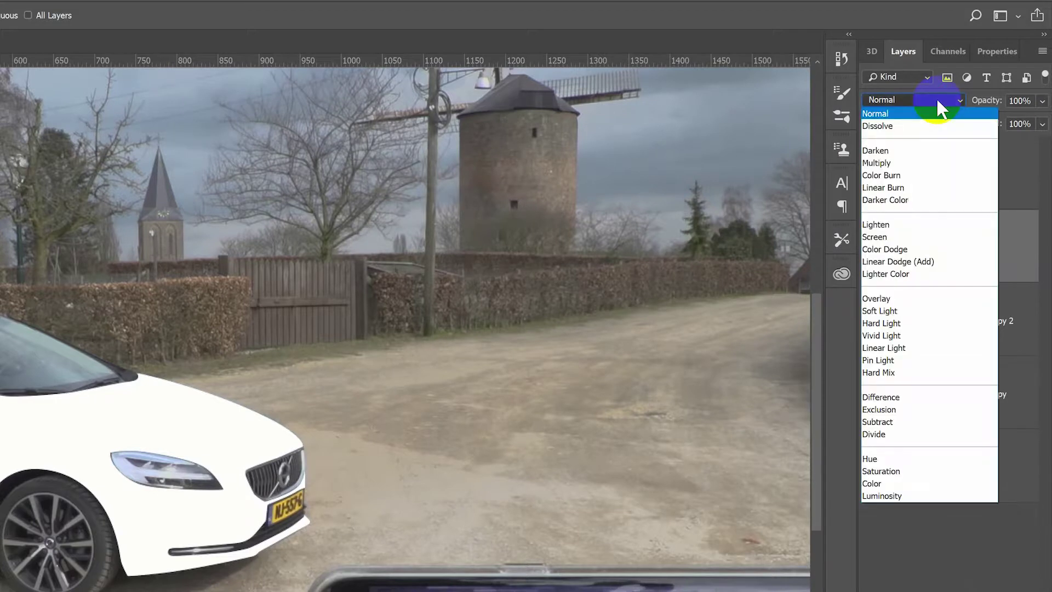
left_click(925, 164)
Show Layer 2 in Screen blend mode and add a new empty Layer 4 above Layer 3.
left_click(986, 173)
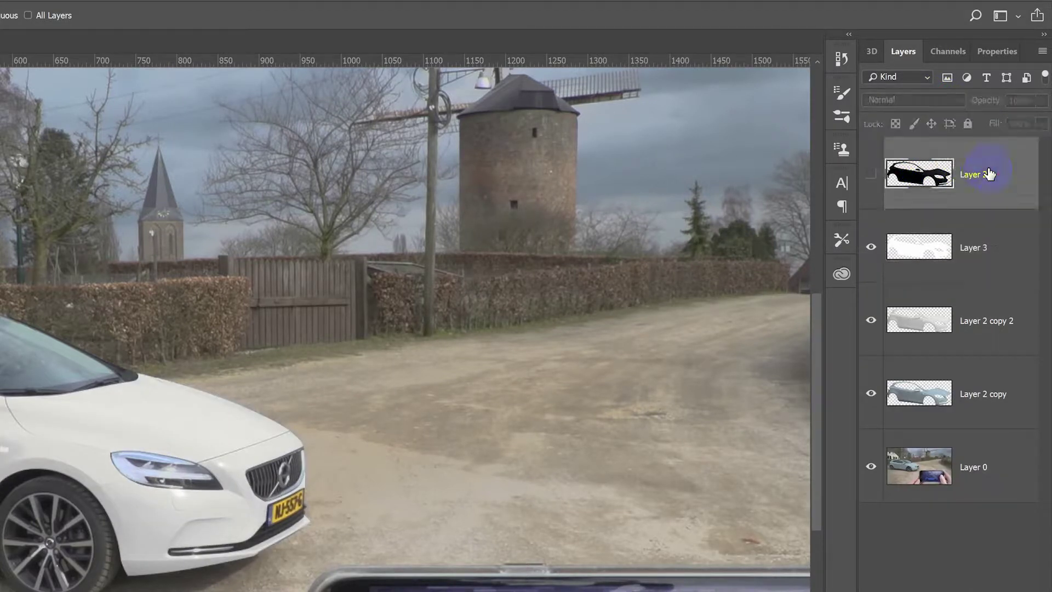
left_click(871, 173)
left_click(914, 100)
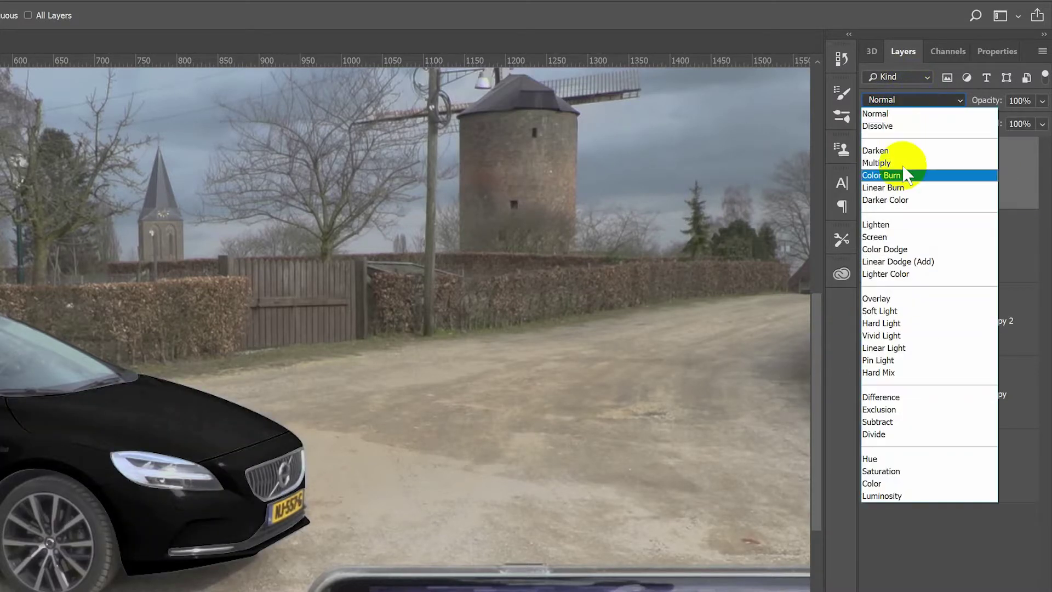
left_click(901, 237)
left_click(999, 254)
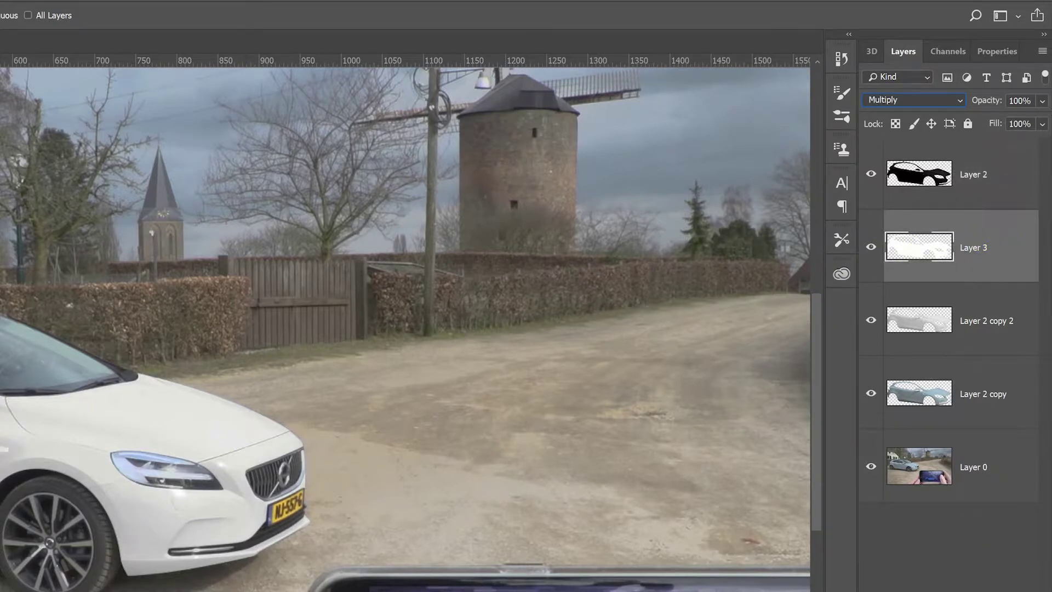
key("ctrl+shift+alt+n")
Clip Layer 4 to the white Layer 3 and Paint Bucket fill it blue.
left_click_drag(946, 534, 959, 283)
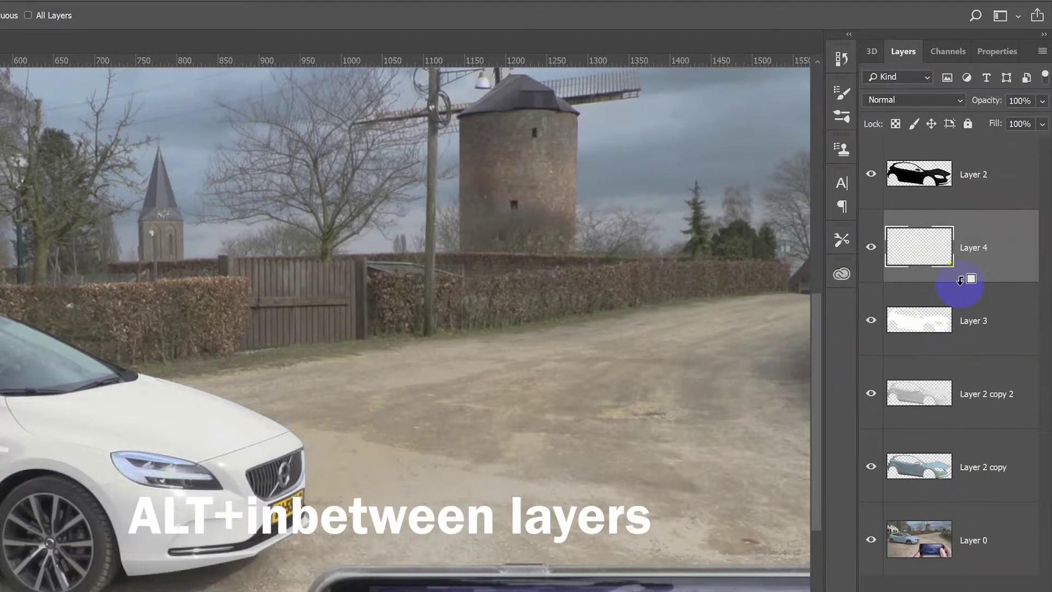
left_click(960, 280, "alt")
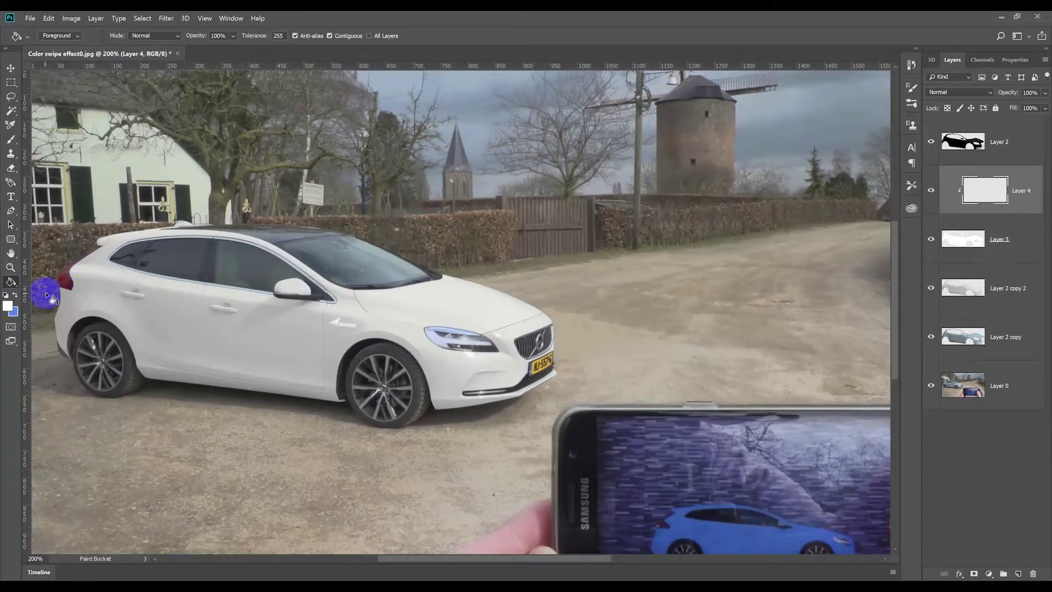
left_click(15, 295)
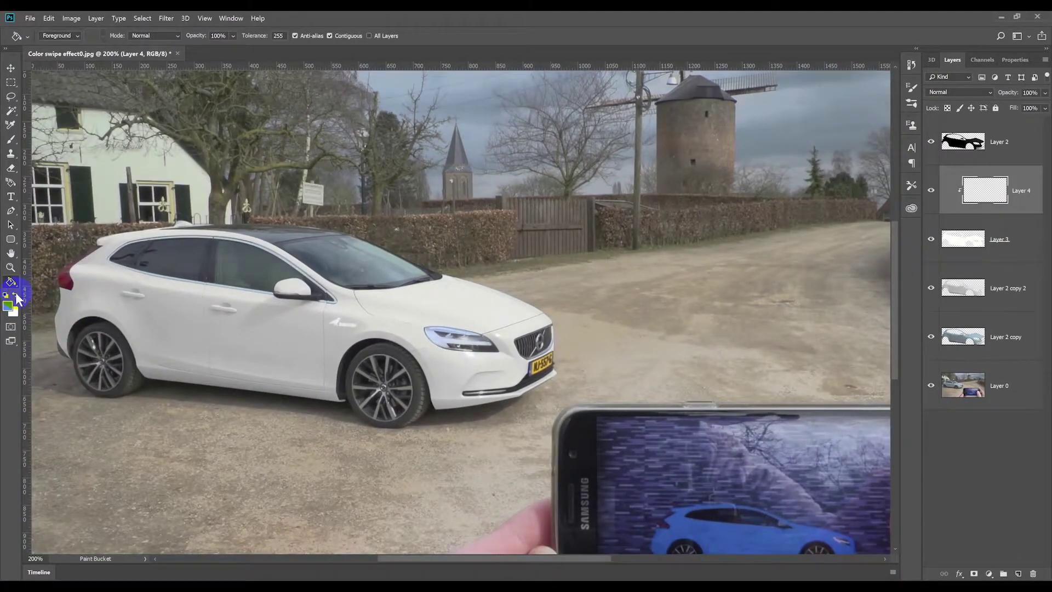
left_click(261, 330)
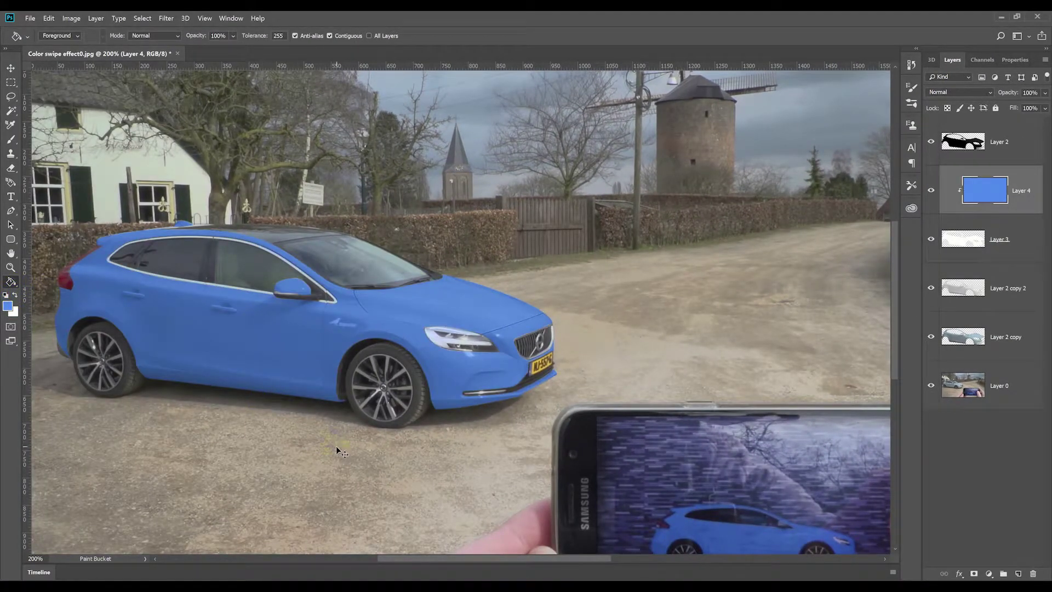
scroll(337, 450, "down", 2)
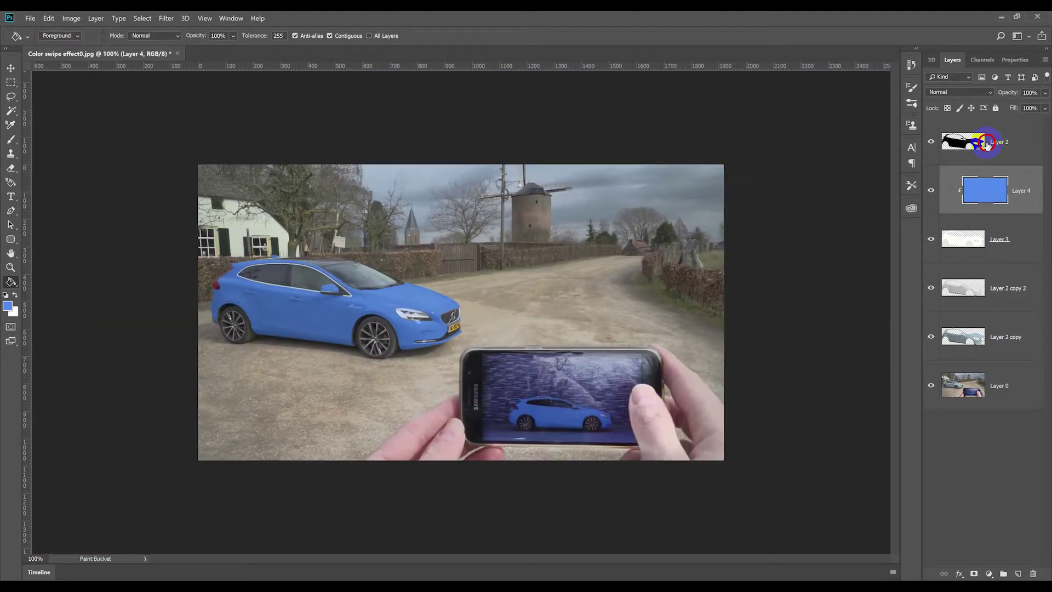
Select the car silhouette Layer 2 and toggle the Yellow layer off and on to compare.
left_click(982, 141)
left_click(993, 195)
left_click_drag(992, 193, 994, 196)
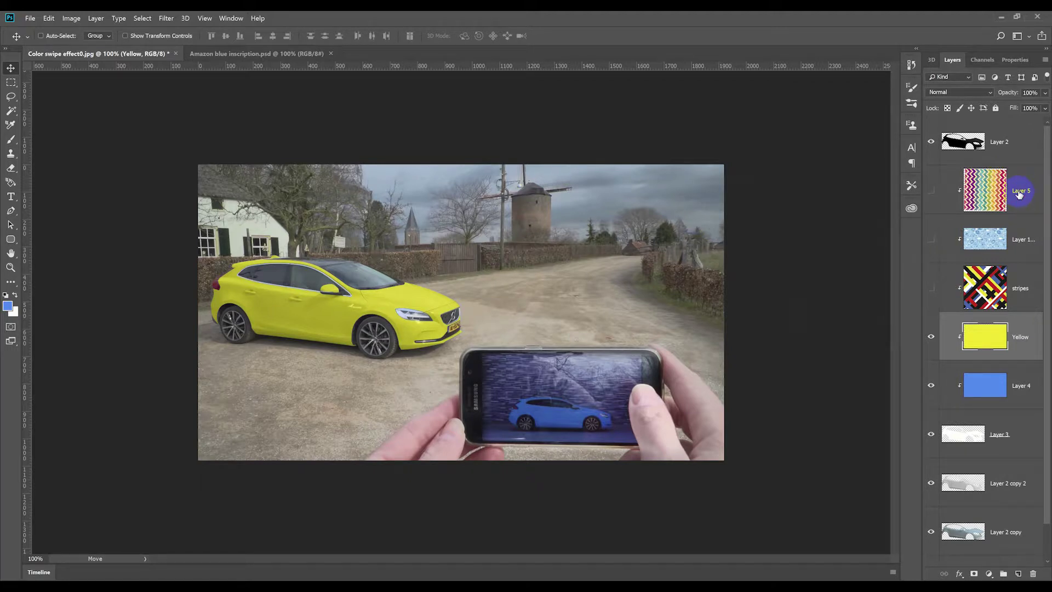
left_click(930, 337)
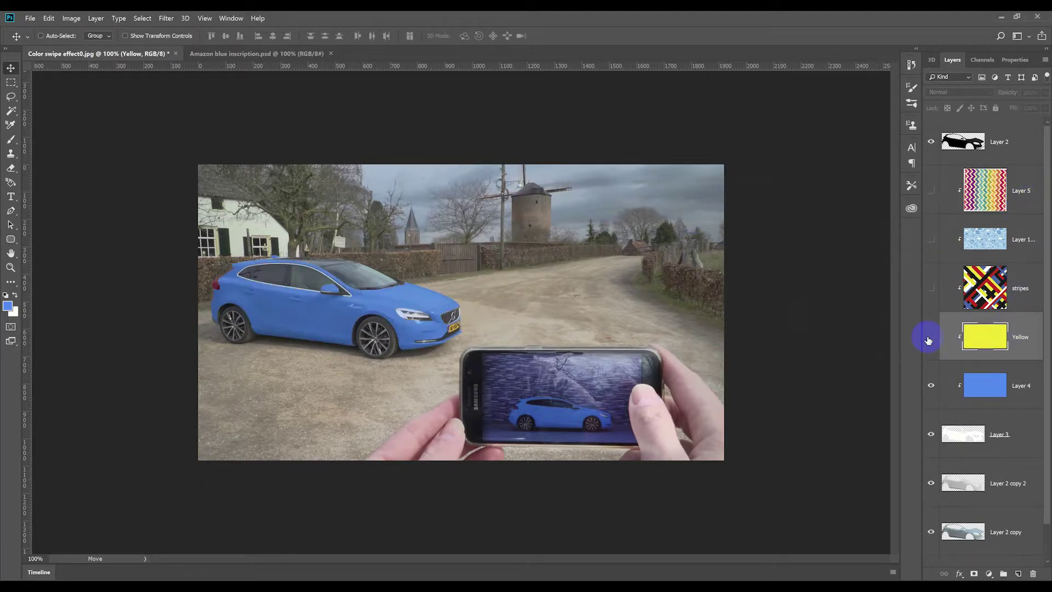
left_click(930, 338)
Show the stripes pattern, rotate it about 8°, enlarge to roughly 107% and move it down.
left_click(932, 290)
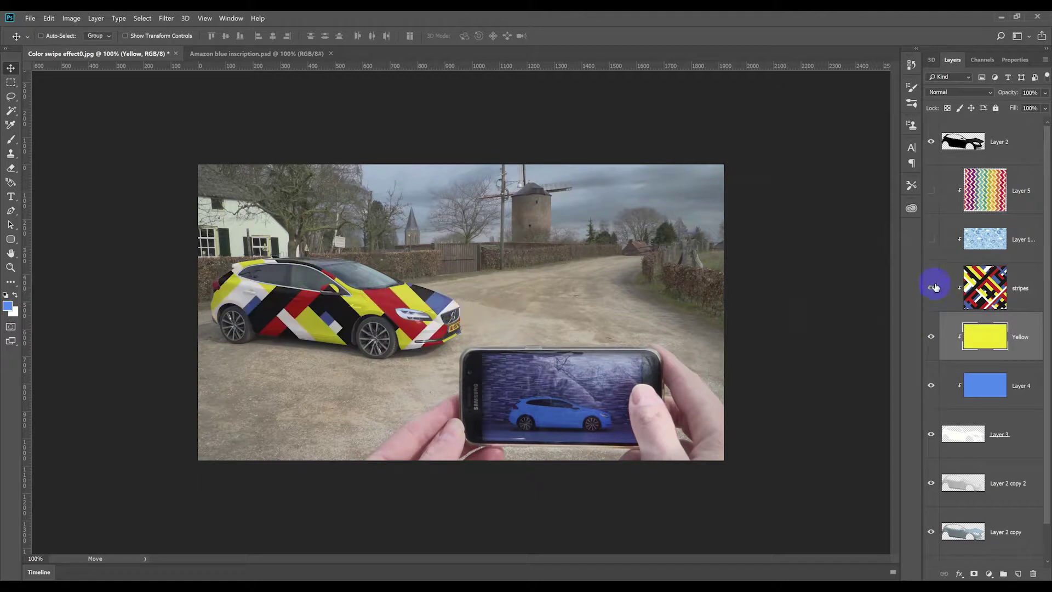
left_click(1028, 289)
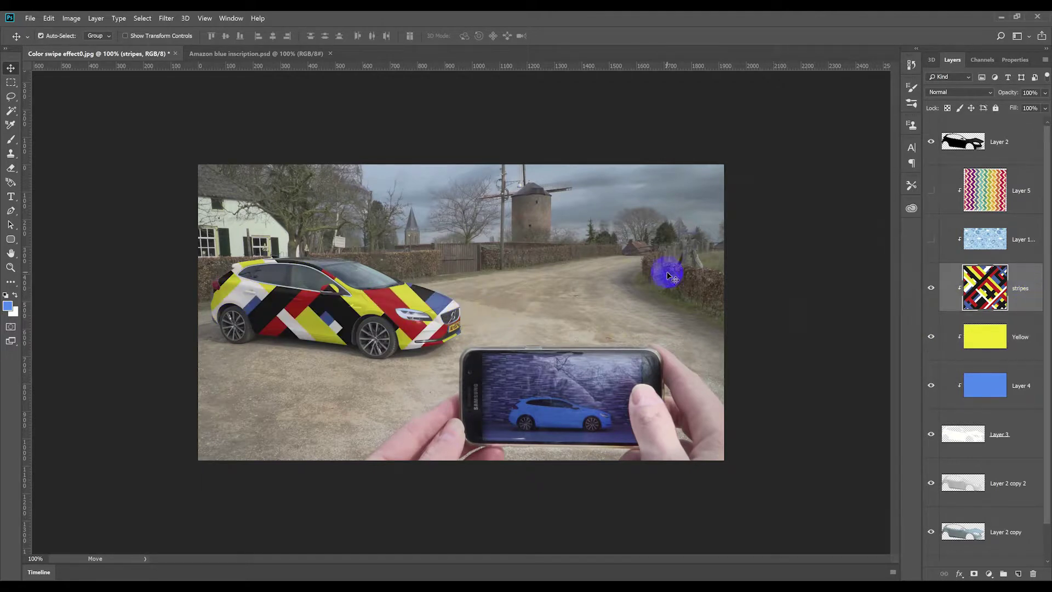
key("ctrl+t")
left_click_drag(478, 177, 498, 195)
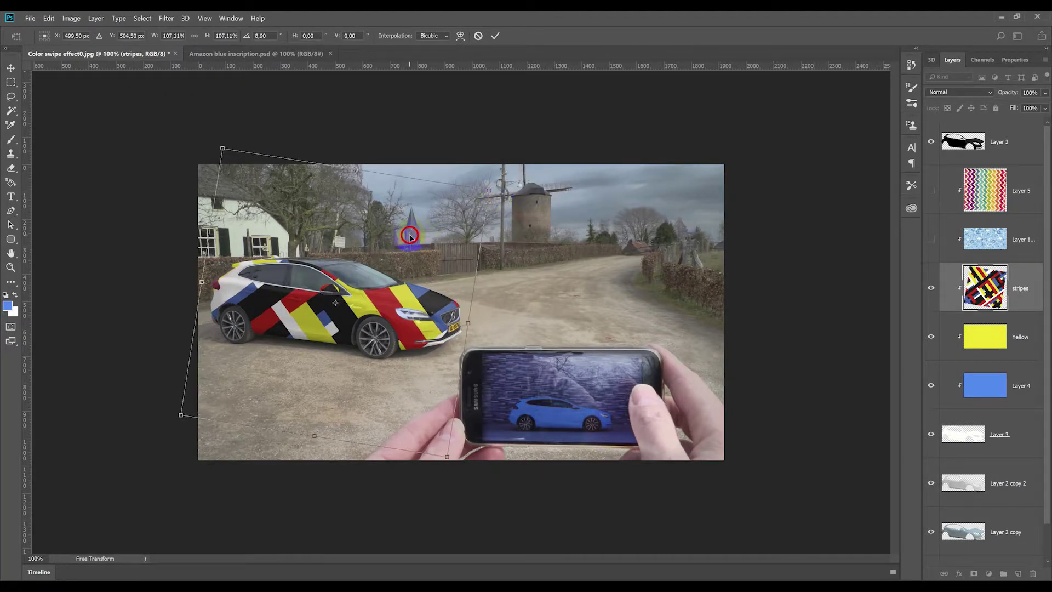
left_click_drag(406, 235, 406, 245)
key("Return")
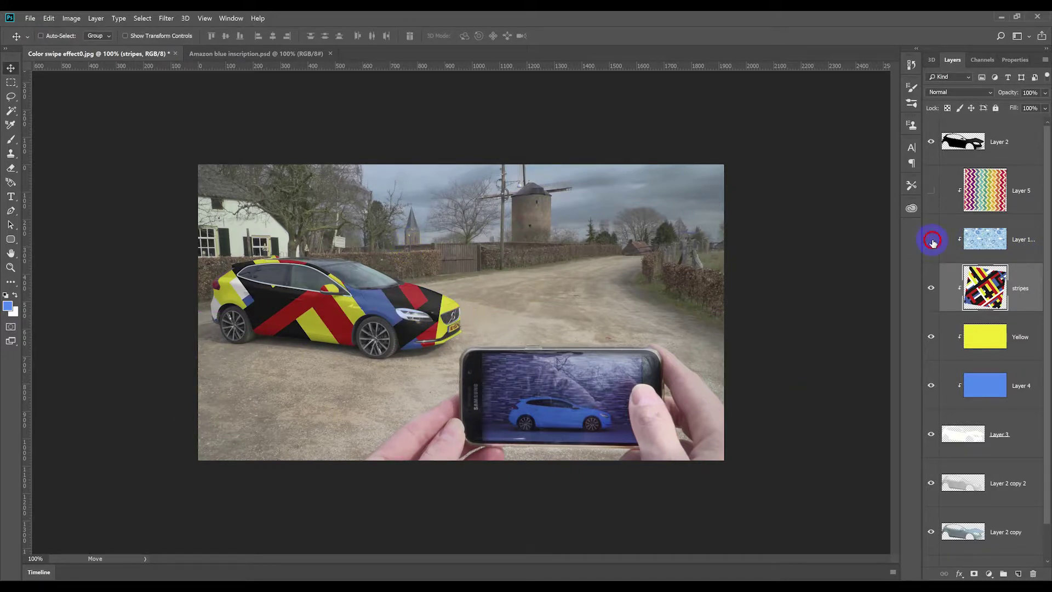
Show the light blue pattern and rotate it about 7.5° to fit the car.
left_click(931, 239)
left_click(1024, 239)
key("ctrl+t")
left_click_drag(528, 242, 482, 265)
key("Return")
Show chevron Layer 5, enlarge it to about 117%, then slide it 60 px right.
left_click(931, 190)
left_click(1021, 190)
key("ctrl+t")
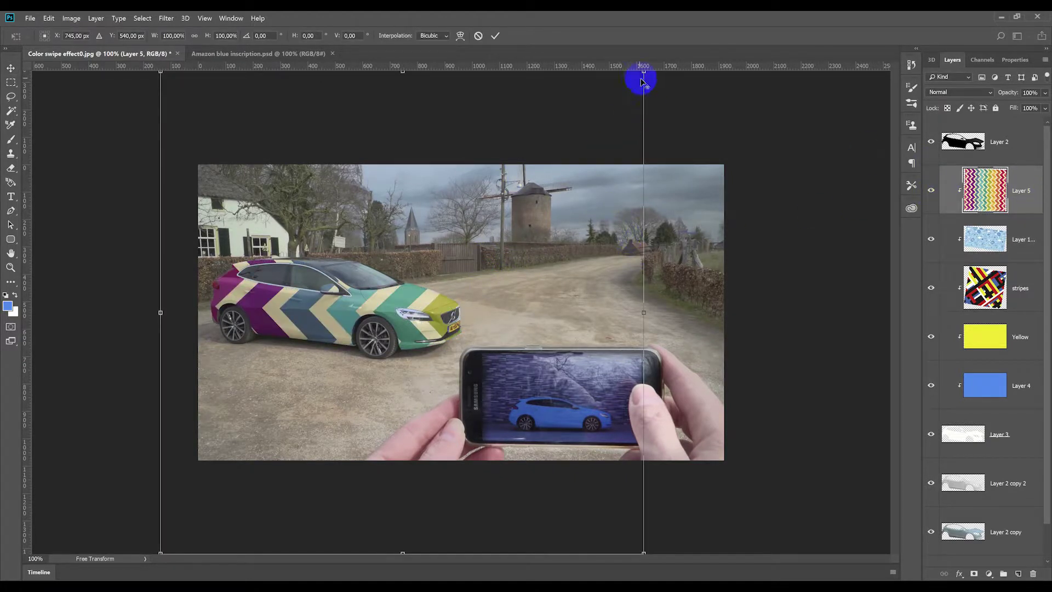
left_click_drag(644, 71, 305, 336)
key("Return")
key("ctrl+minus")
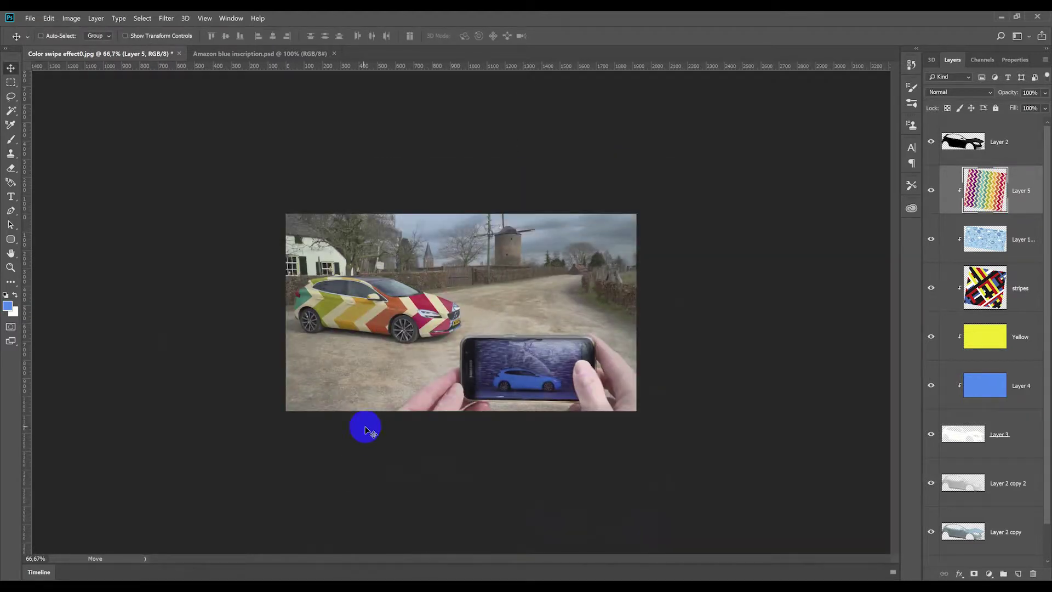
mouse_move(456, 311)
left_mouse_down()
mouse_move(468, 335)
mouse_move(451, 329)
left_mouse_up()
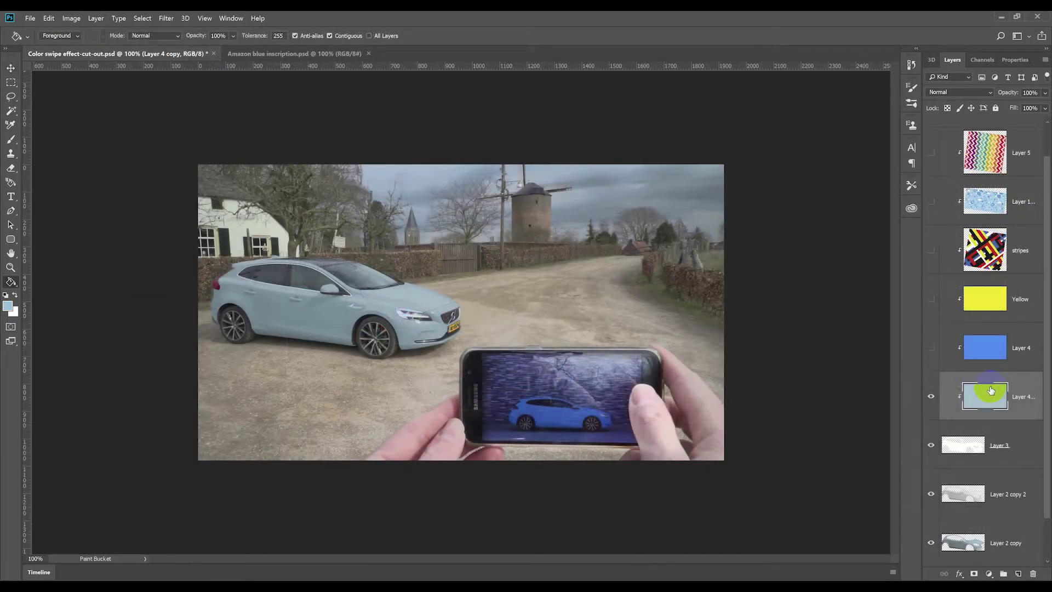
Toggle the light-blue Layer 4 copy overlay off and on, then save the PSD.
left_click(967, 398)
left_click(931, 398)
left_click(931, 399)
left_click(980, 398)
key("ctrl+s")
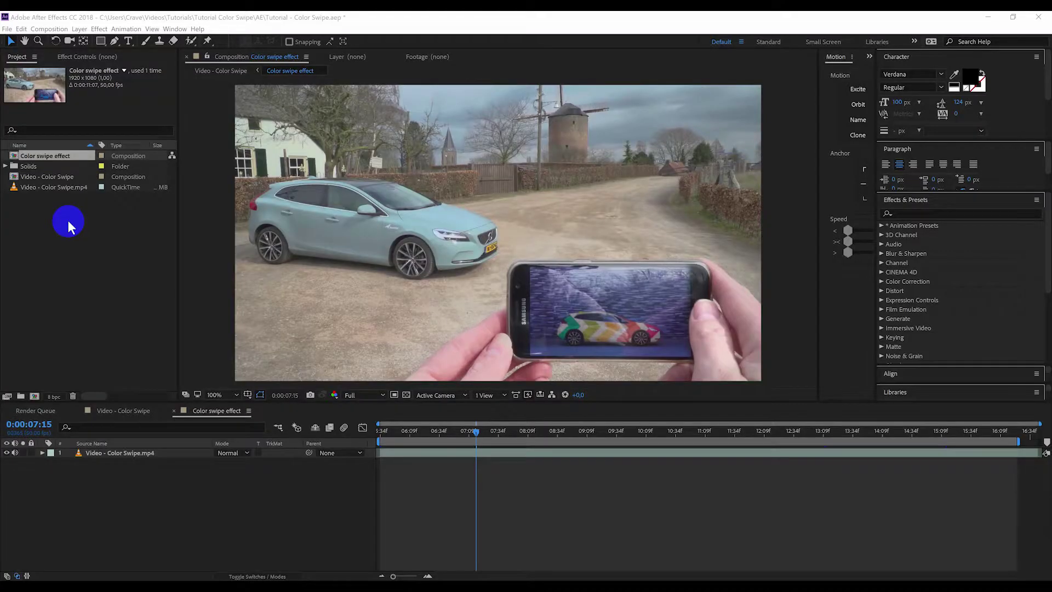
Import Color swipe effect-cut-out.psd as a composition and place it above the video layer.
right_click(68, 224)
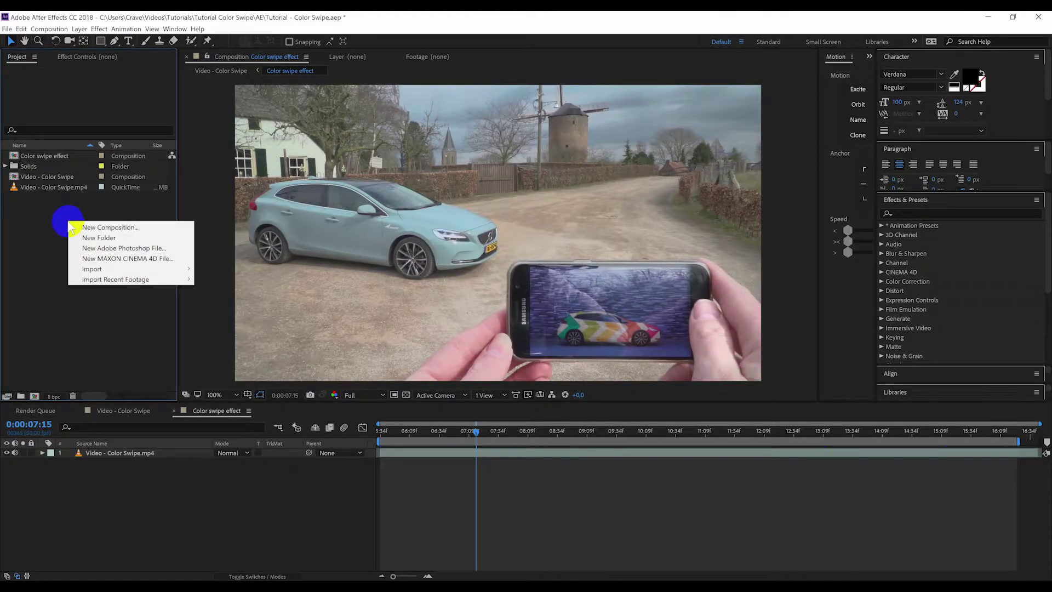
mouse_move(104, 269)
left_click(219, 269)
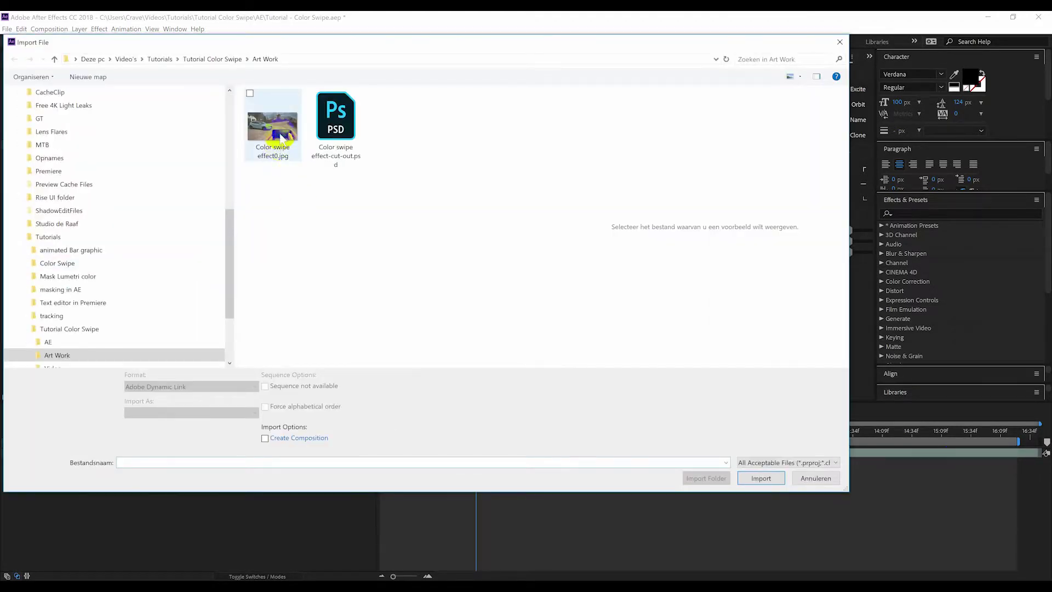
left_click(334, 118)
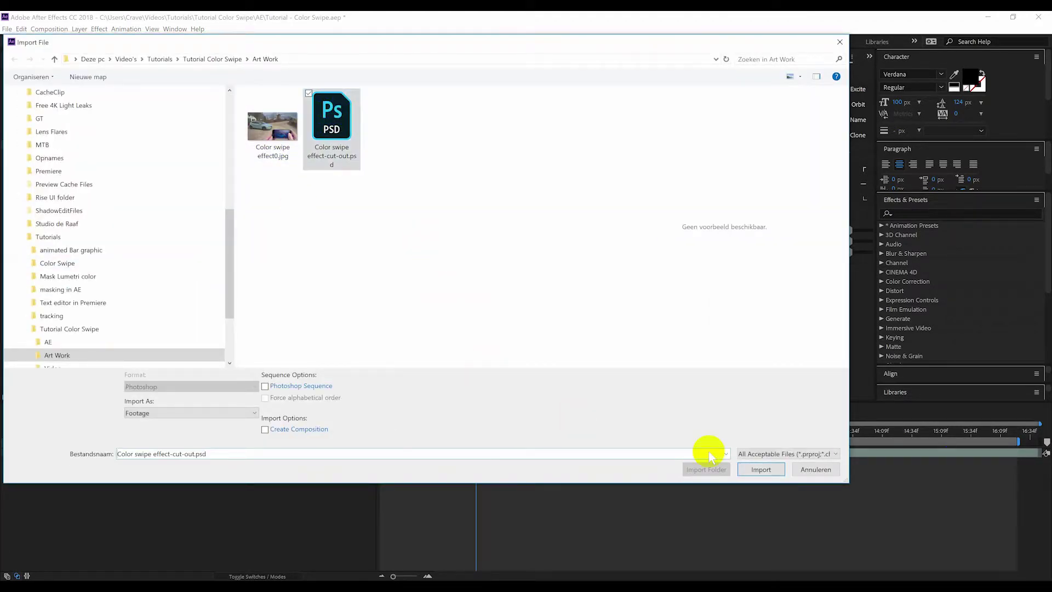
left_click(767, 469)
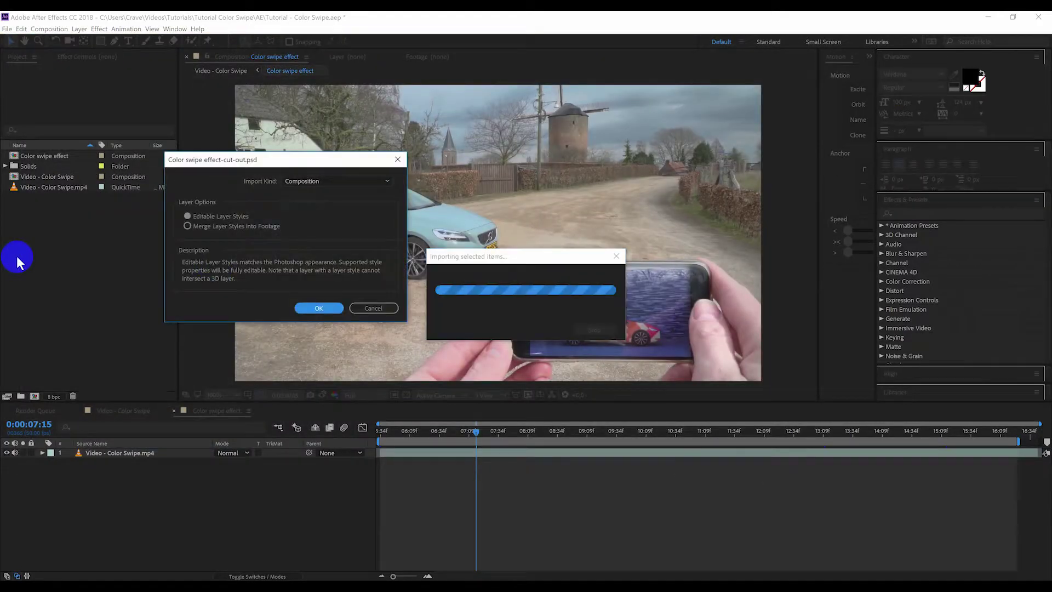
left_click(332, 308)
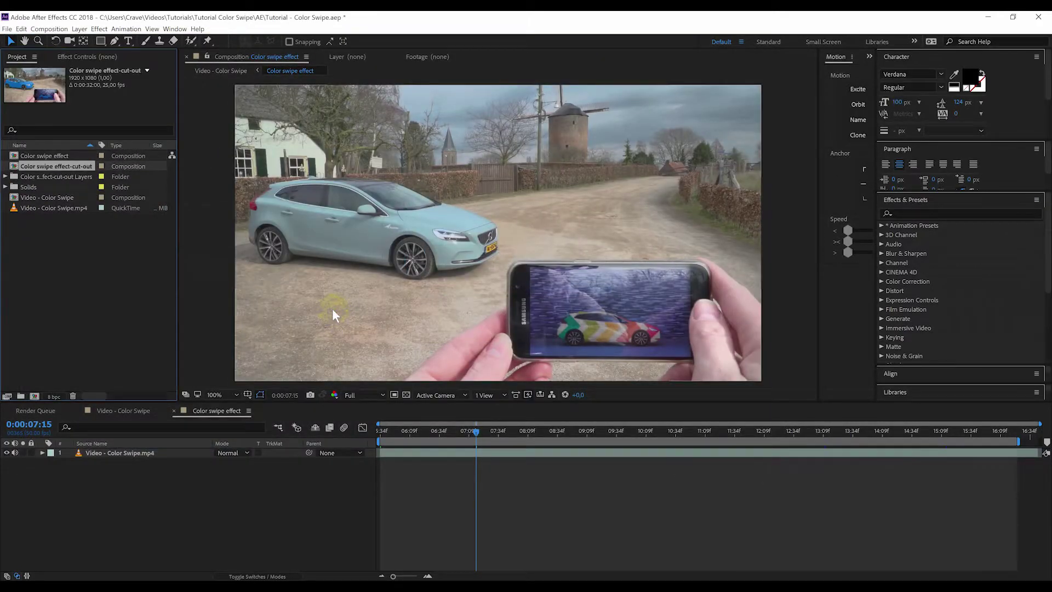
left_click(53, 175)
left_click_drag(44, 166, 81, 449)
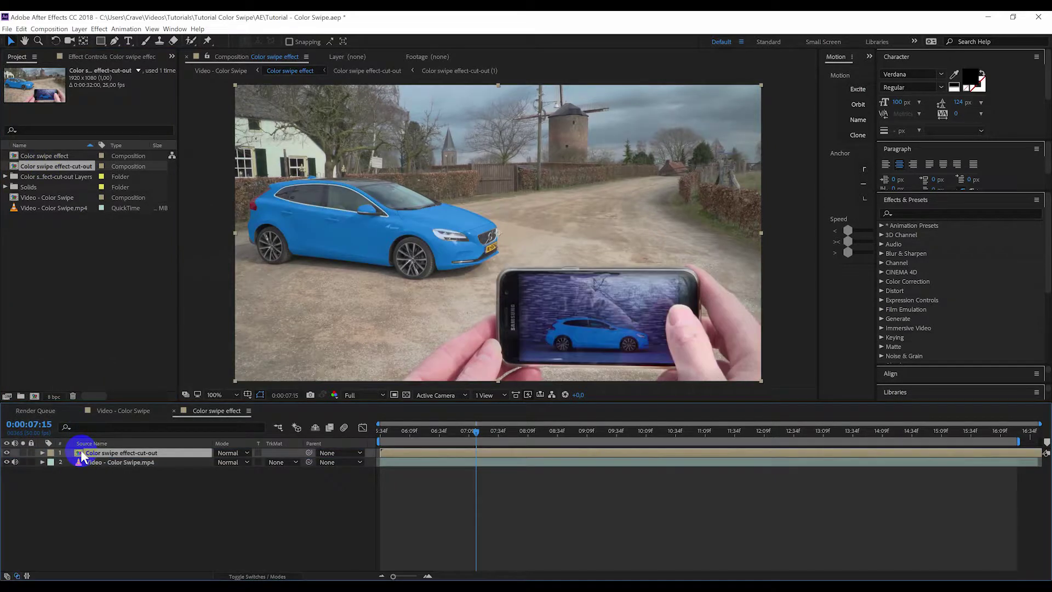
Open the cut-out comp and hide its Layer 0 background photo.
left_click(104, 456)
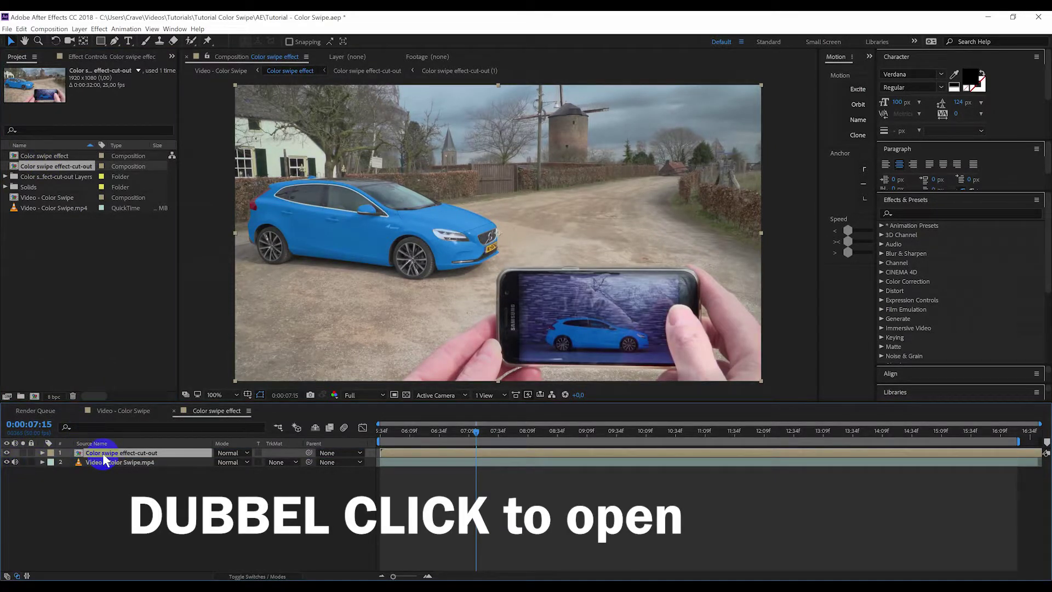
double_click(104, 456)
left_click(104, 491)
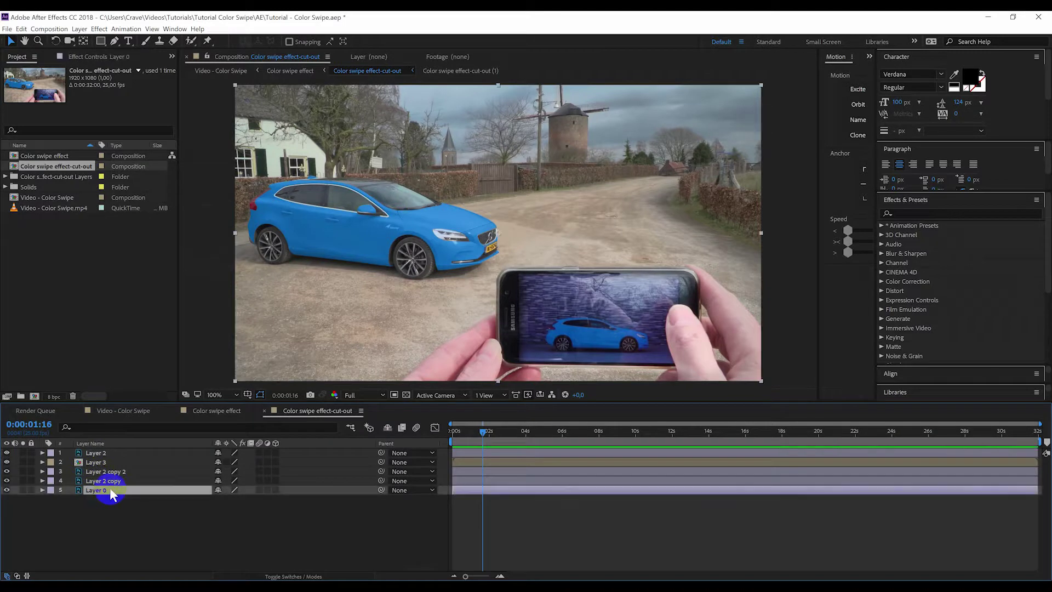
left_click(7, 490)
left_click(22, 490)
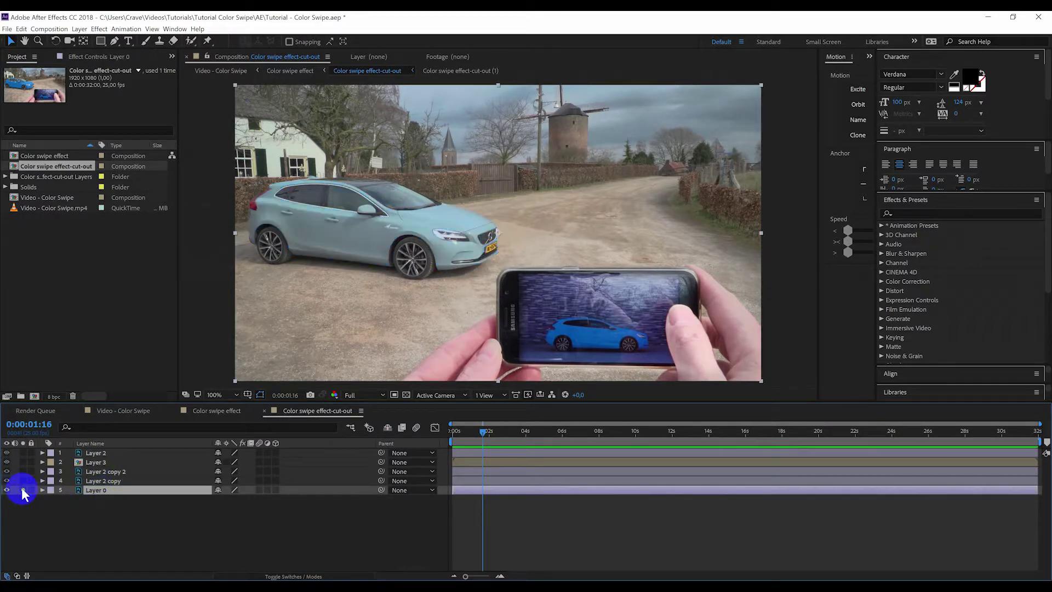
left_click(7, 490)
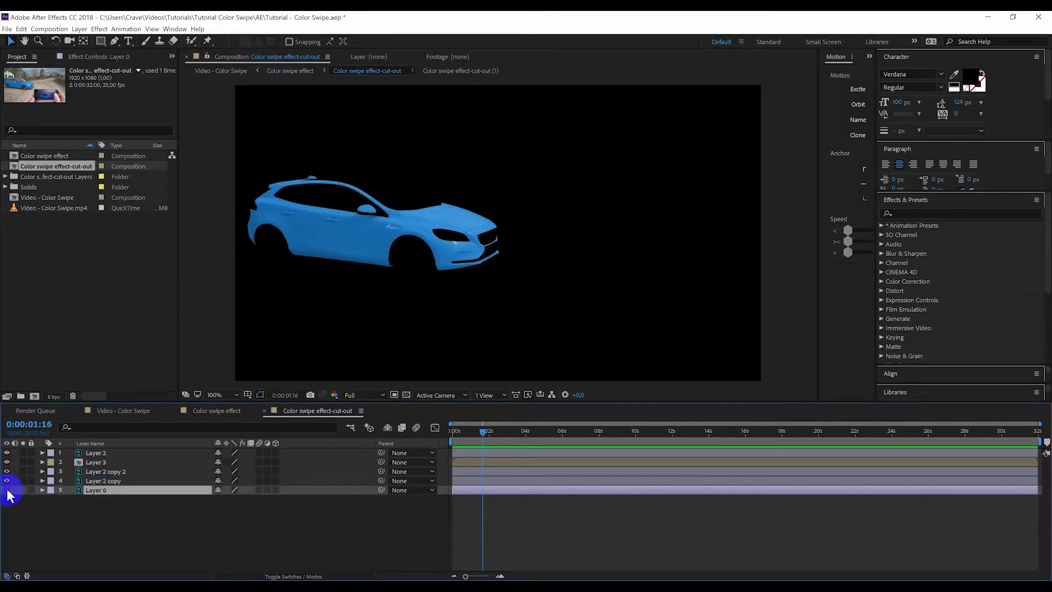
Check the swipe in the main comp, then open Layer 3's nested comp of colour layers.
left_click(205, 412)
mouse_move(479, 432)
left_mouse_down()
mouse_move(413, 431)
mouse_move(470, 427)
left_mouse_up()
left_click(306, 413)
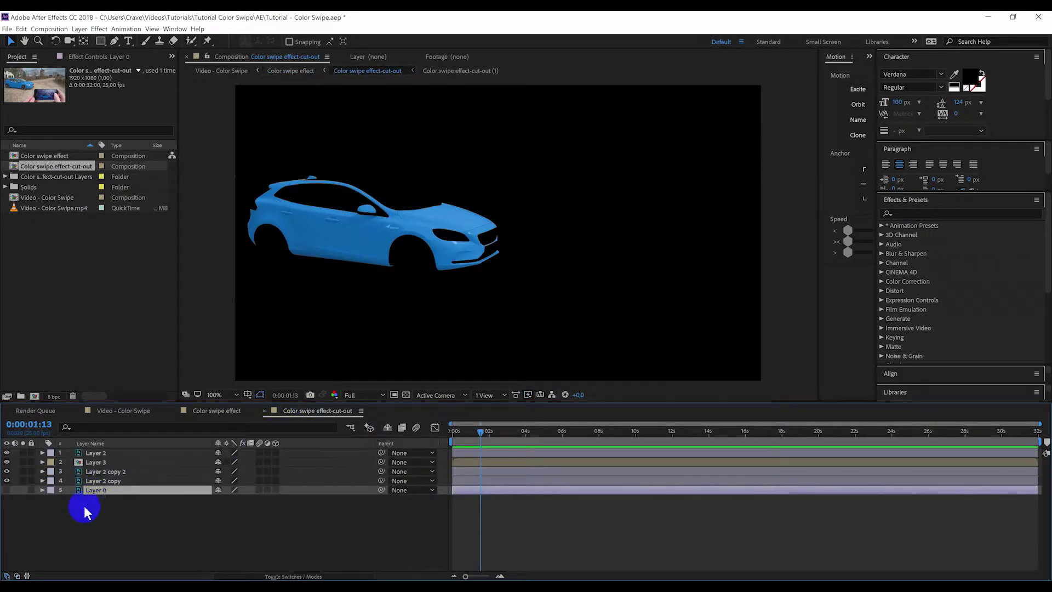
left_click(99, 462)
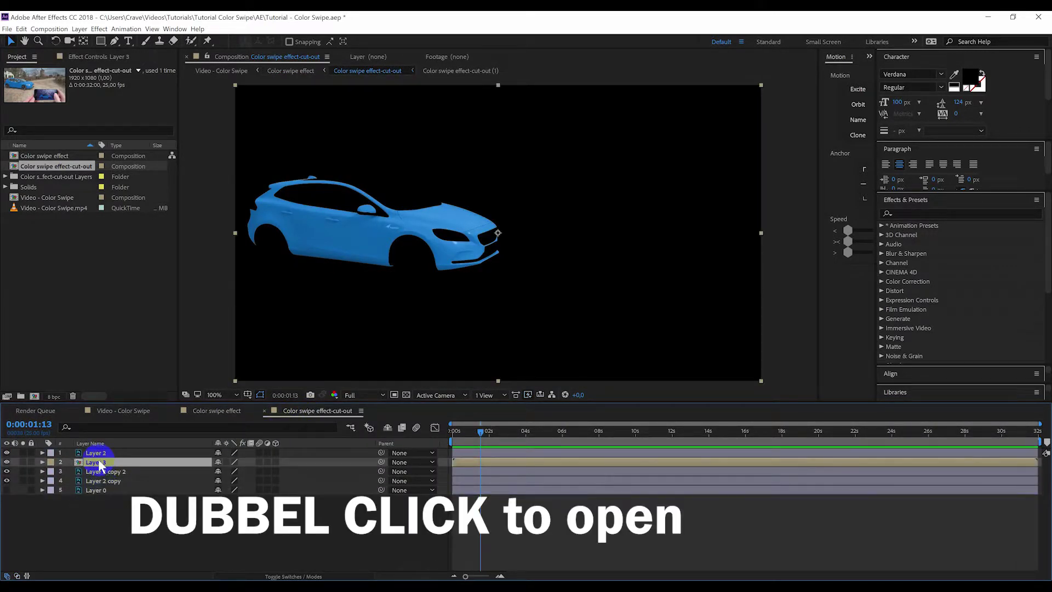
double_click(98, 462)
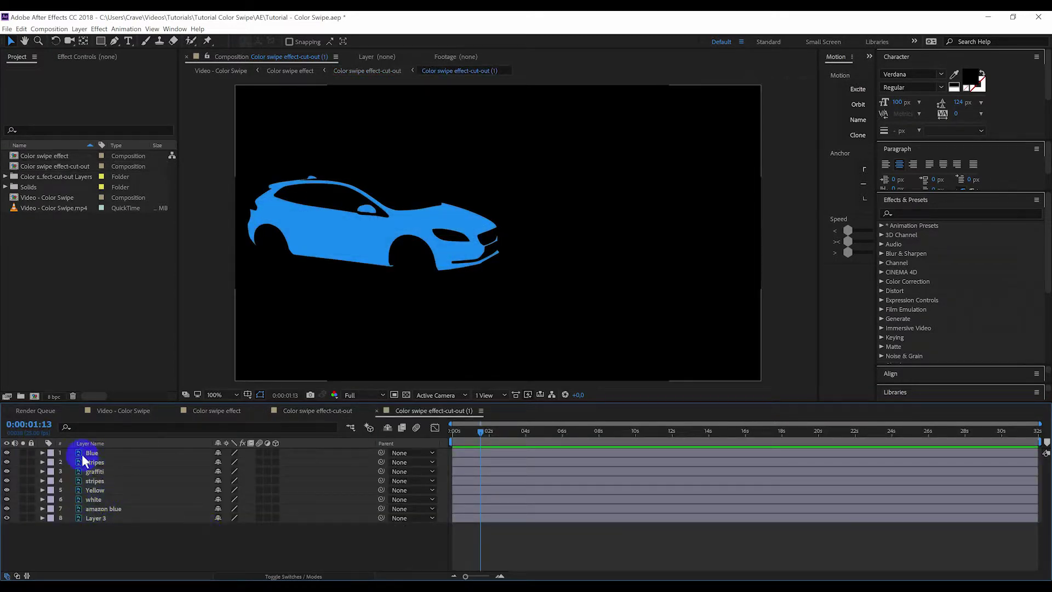
Reorder the layers: Blue down the stack, graffiti lower, Yellow into third place.
left_click(99, 453)
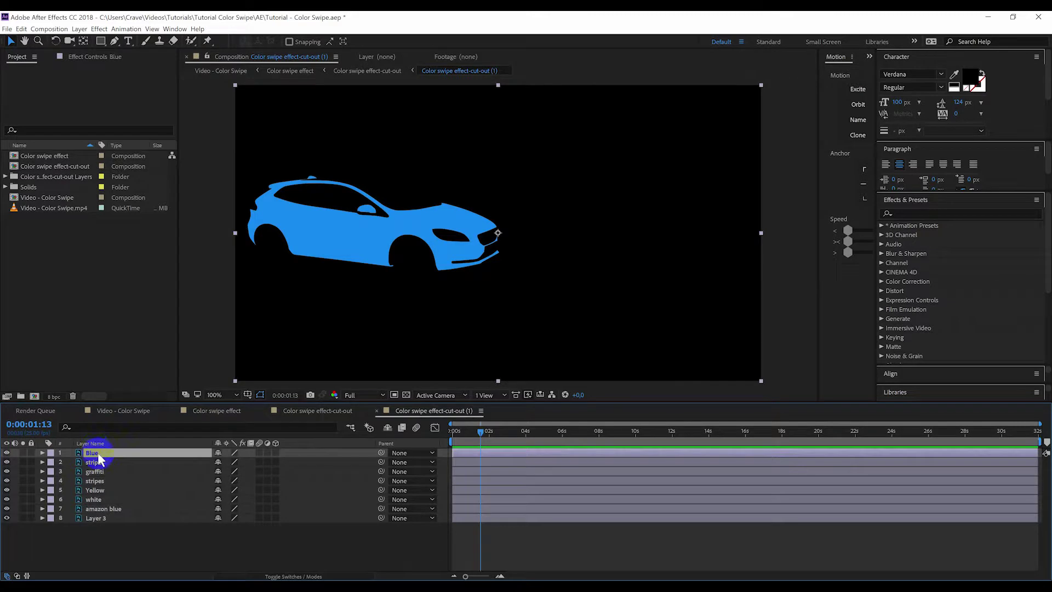
left_click_drag(99, 458, 102, 503)
left_click_drag(101, 453, 104, 485)
mouse_move(99, 453)
left_mouse_down()
mouse_move(106, 477)
mouse_move(94, 454)
mouse_move(93, 467)
left_mouse_up()
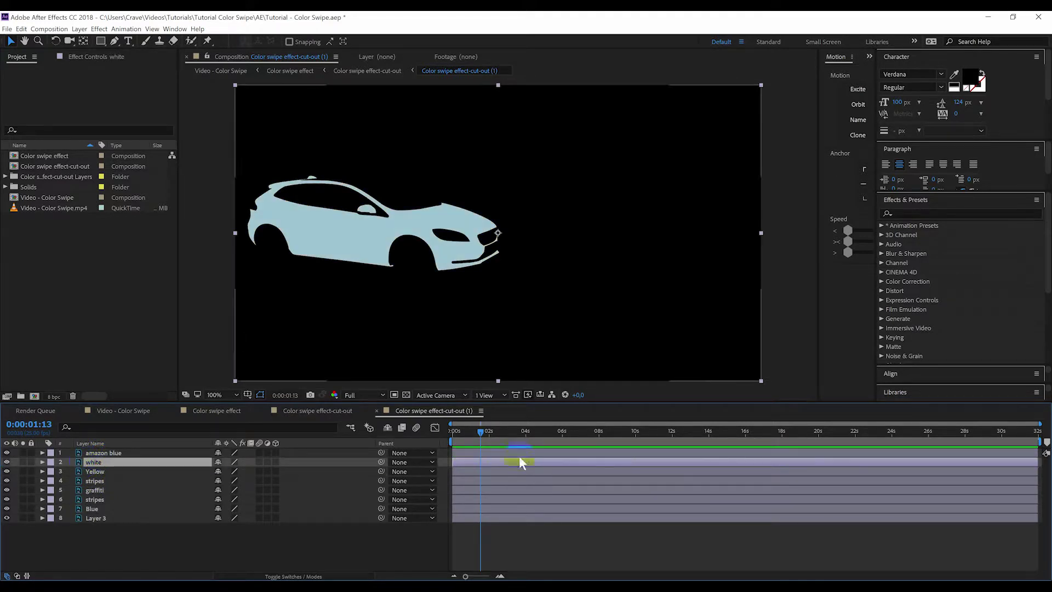
left_click_drag(153, 512, 100, 508)
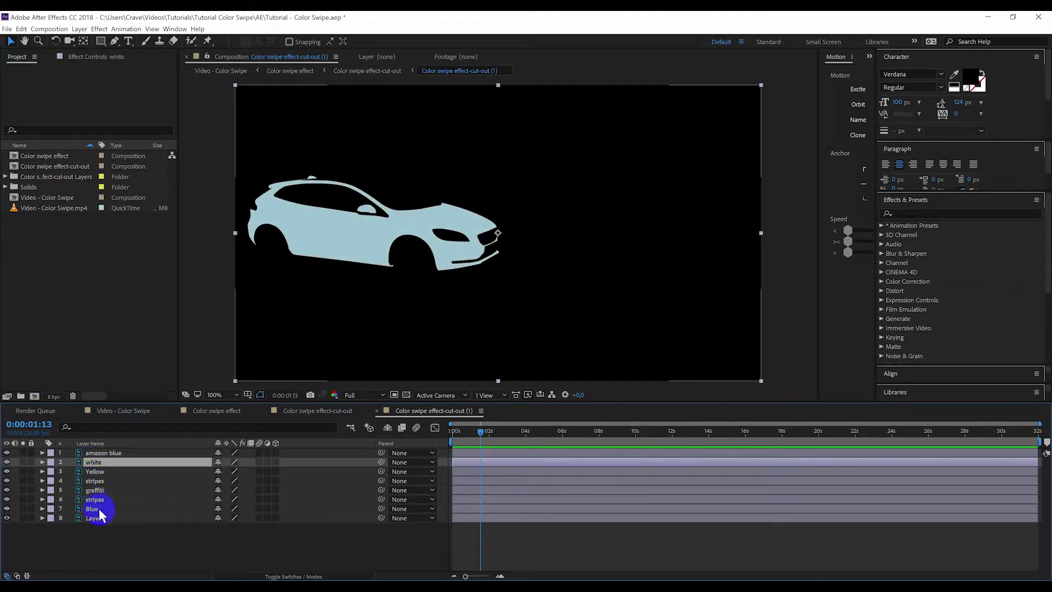
Select layers 1 through 6 and slide them left off the car.
left_click(98, 509)
left_click(96, 500)
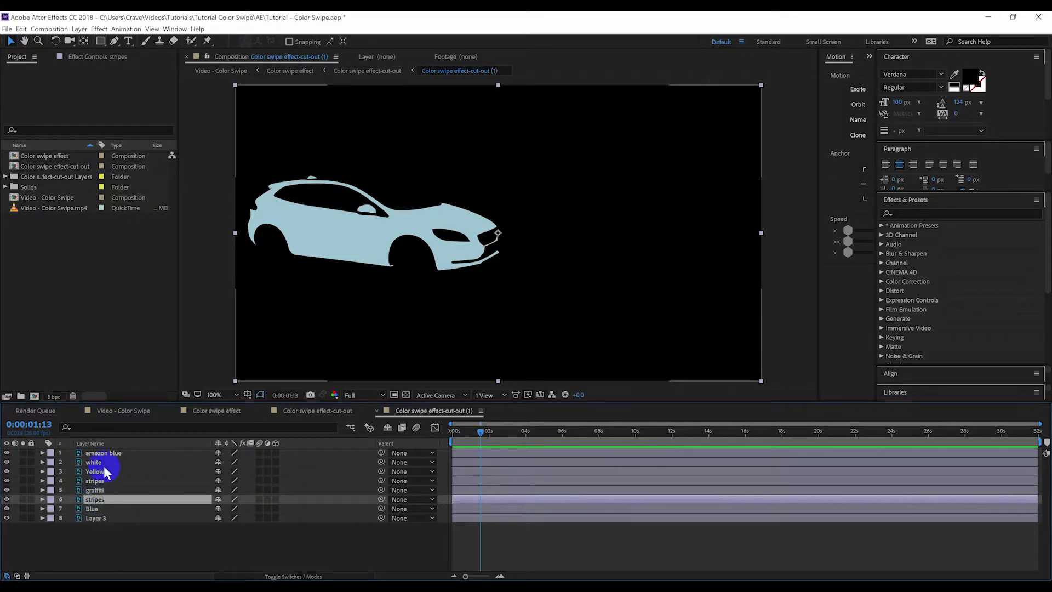
left_click(104, 452, "shift")
left_click(454, 239)
left_click_drag(454, 240, 215, 257)
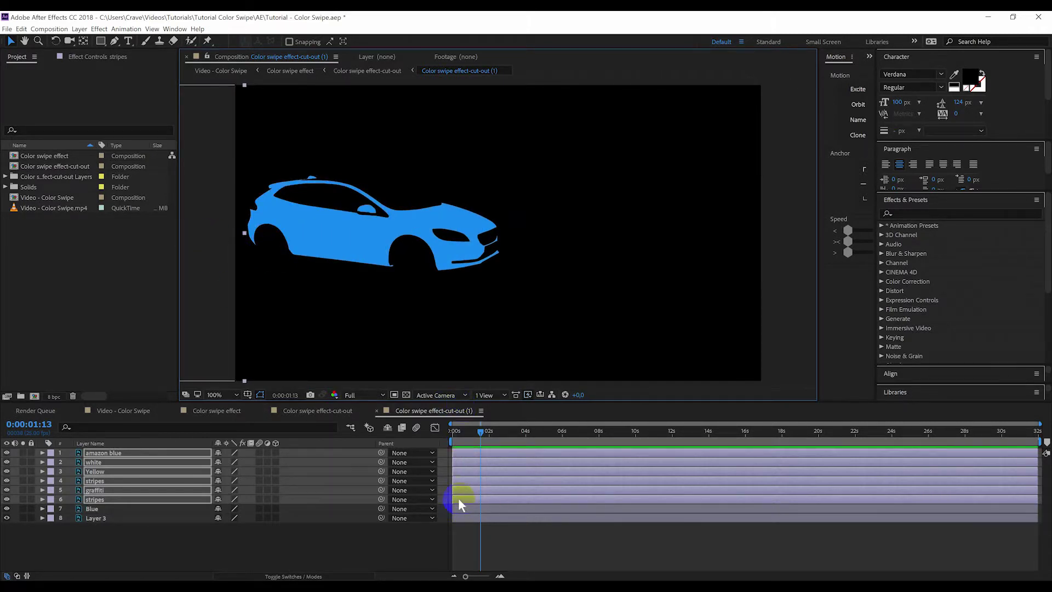
Rotate the stripes about 8° clockwise, scale them to 107.11% and nudge them down.
left_click(227, 415)
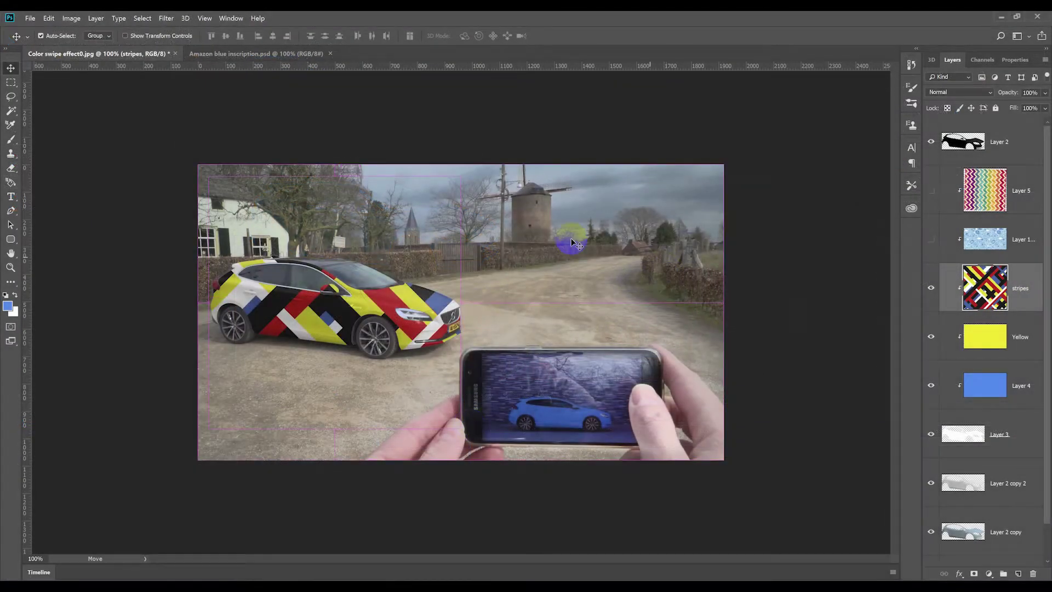
key("ctrl+t")
left_click_drag(478, 178, 495, 192)
left_click_drag(408, 236, 404, 241)
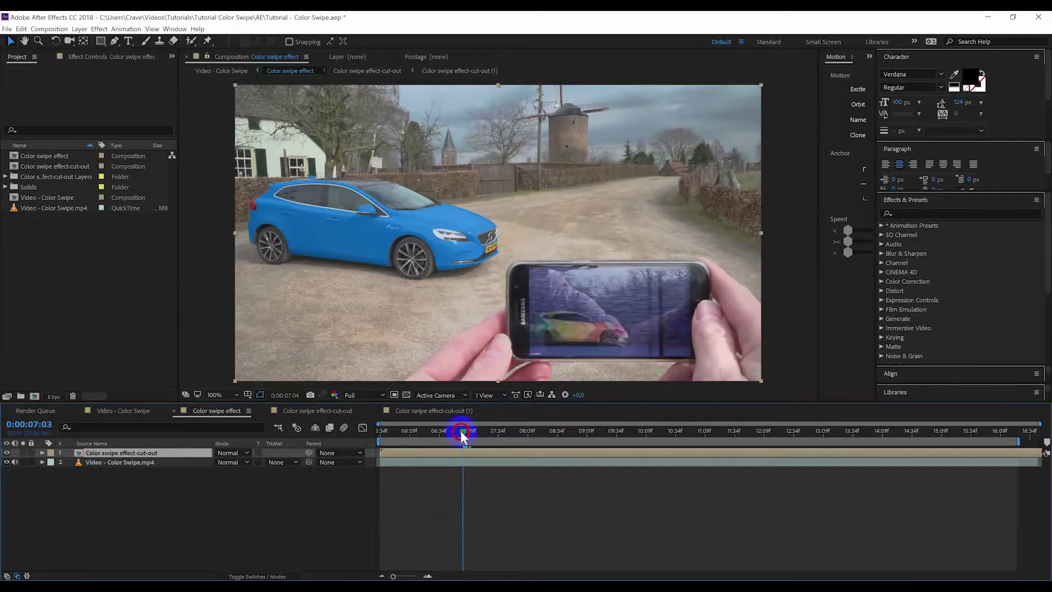
left_click_drag(461, 432, 447, 433)
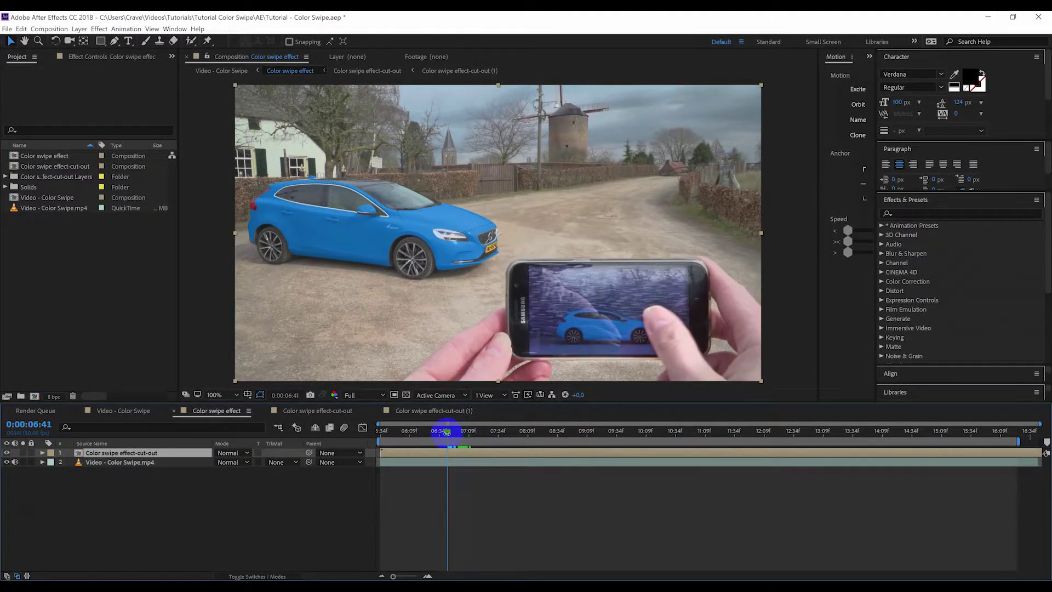
Reveal only the stripes layer's Position property and find the frame where the phone shows patterns.
left_click(422, 411)
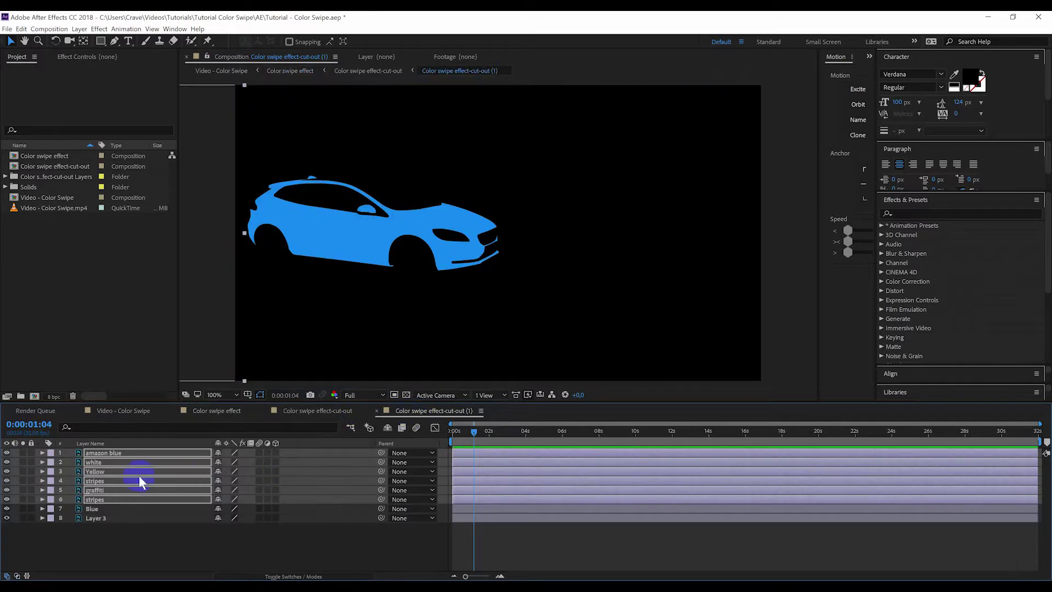
left_click(98, 530)
left_click(91, 500)
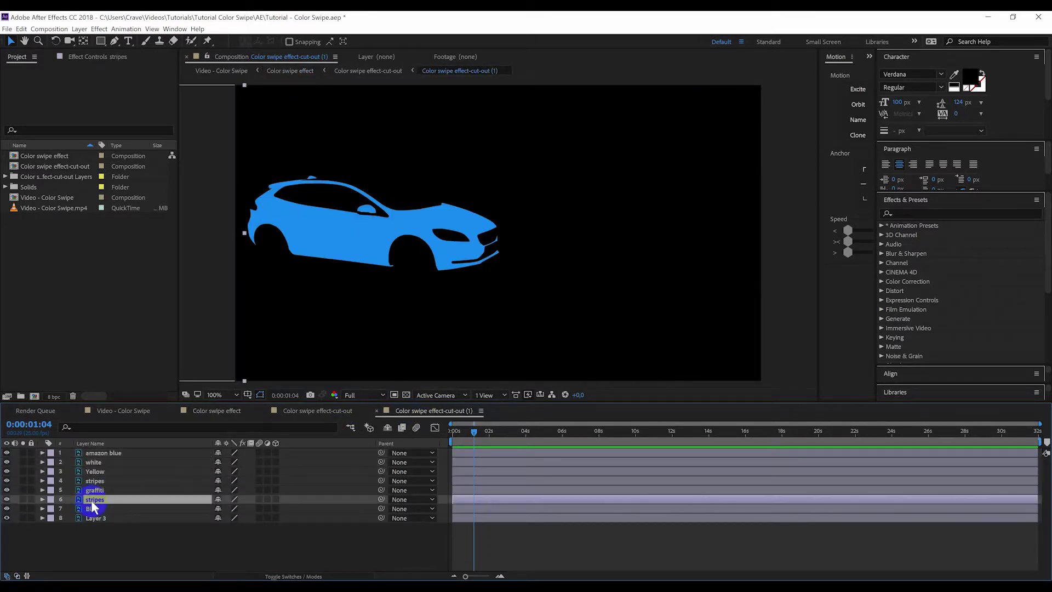
key("p")
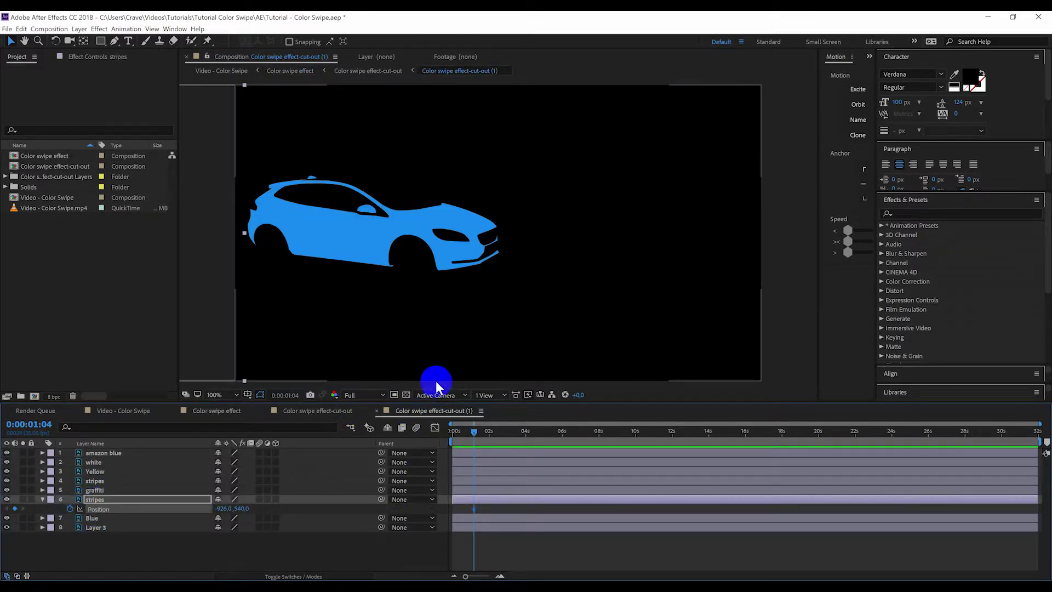
left_click(229, 413)
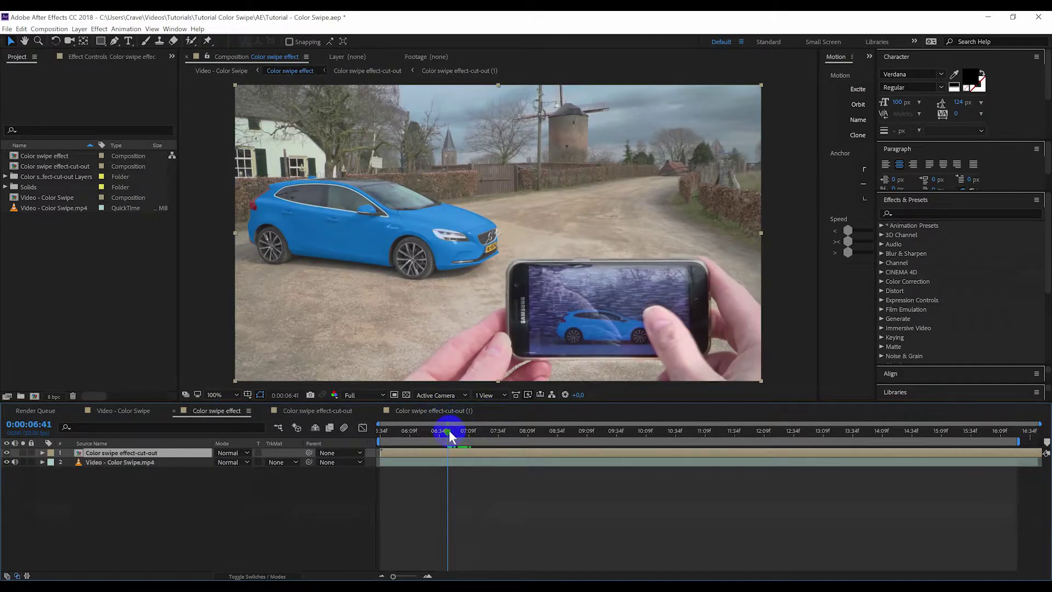
left_click_drag(449, 430, 470, 424)
Keyframe the stripes' Position sliding right across the car from 0:00:01:03, then preview.
left_click(440, 409)
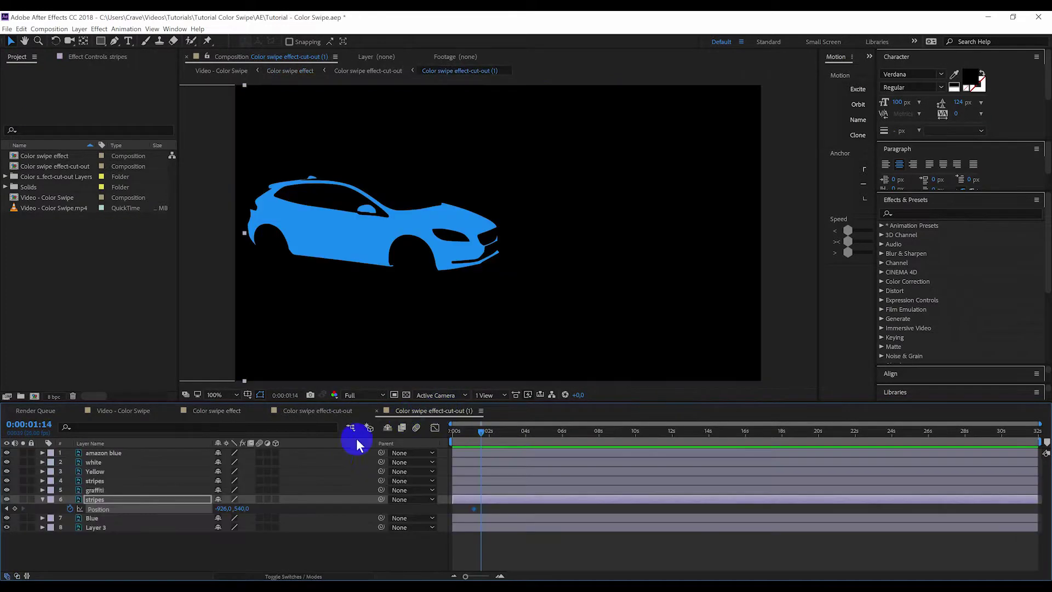
left_click_drag(218, 347, 737, 331)
left_click_drag(478, 435, 474, 436)
left_click_drag(211, 348, 465, 333)
mouse_move(238, 344)
left_mouse_down()
mouse_move(265, 345)
mouse_move(246, 347)
left_mouse_up()
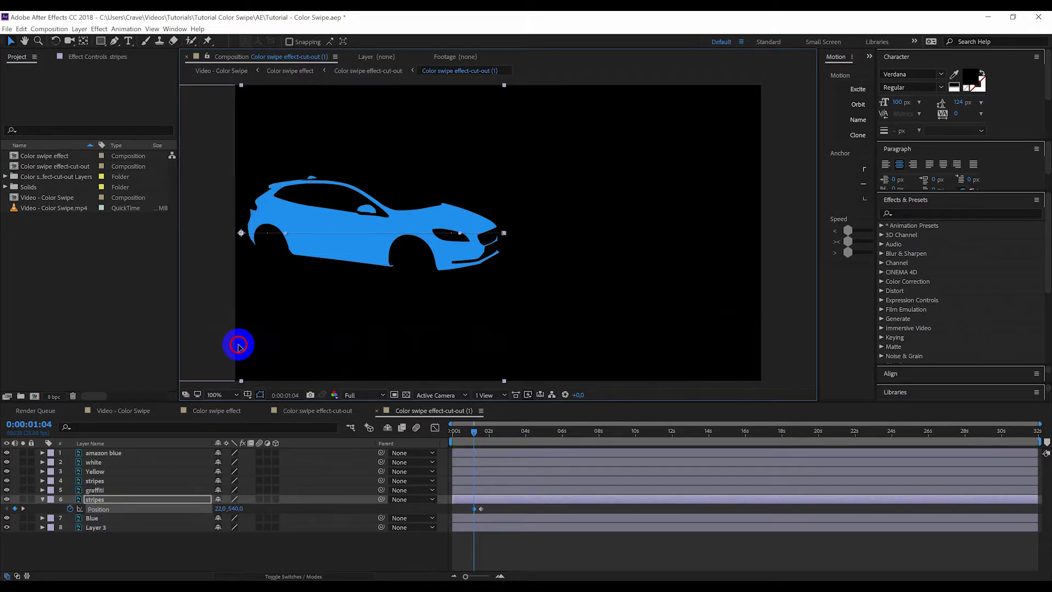
left_click(218, 412)
key("space")
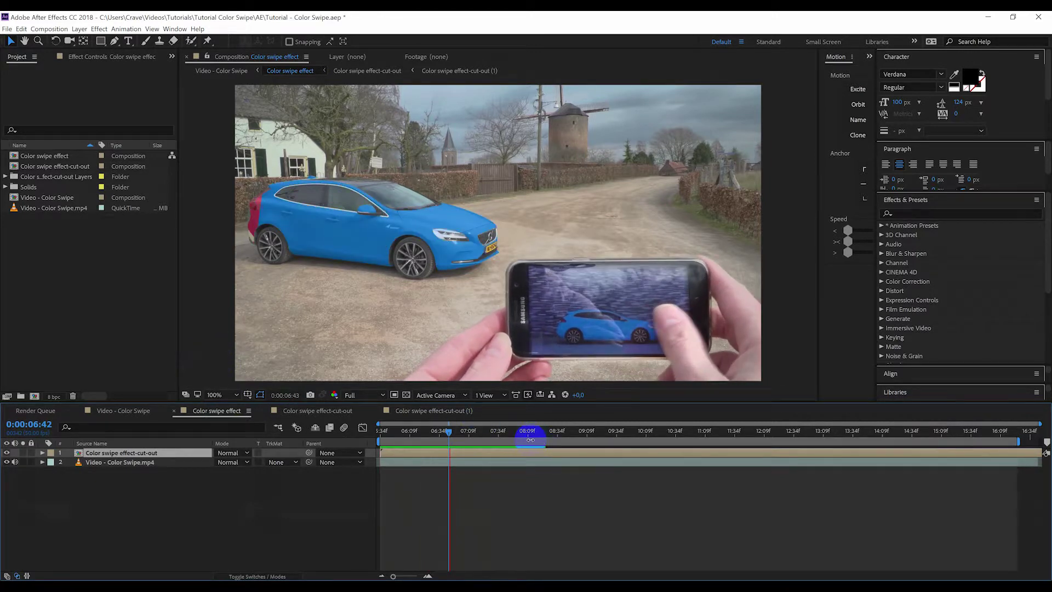
mouse_move(529, 432)
left_mouse_down()
mouse_move(482, 429)
mouse_move(511, 429)
left_mouse_up()
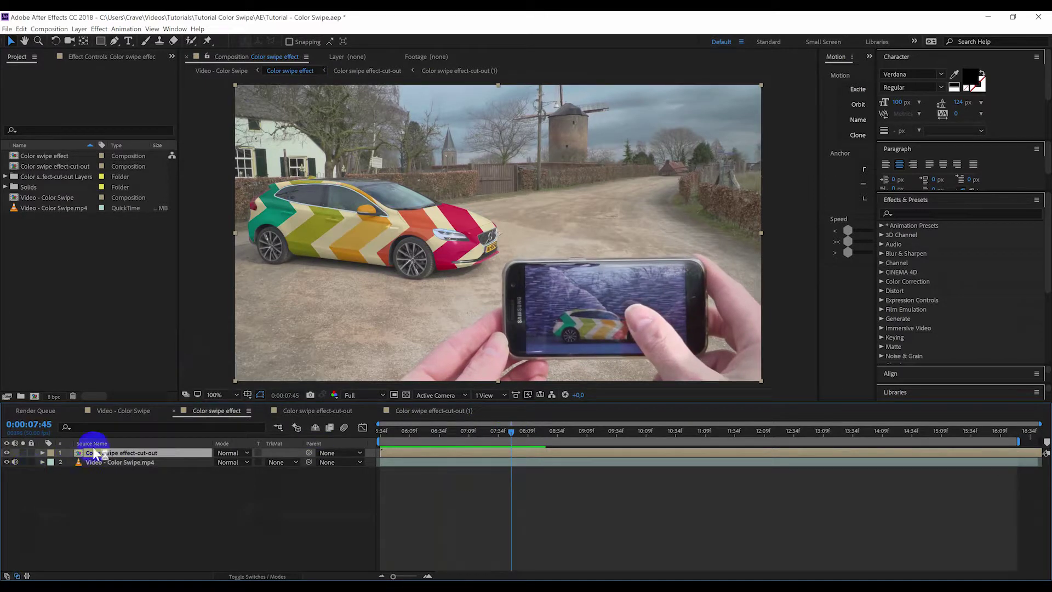
Apply Lumetri Color to the cut-out layer with Exposure 0.4, toggling it to compare.
left_click(99, 29)
mouse_move(124, 126)
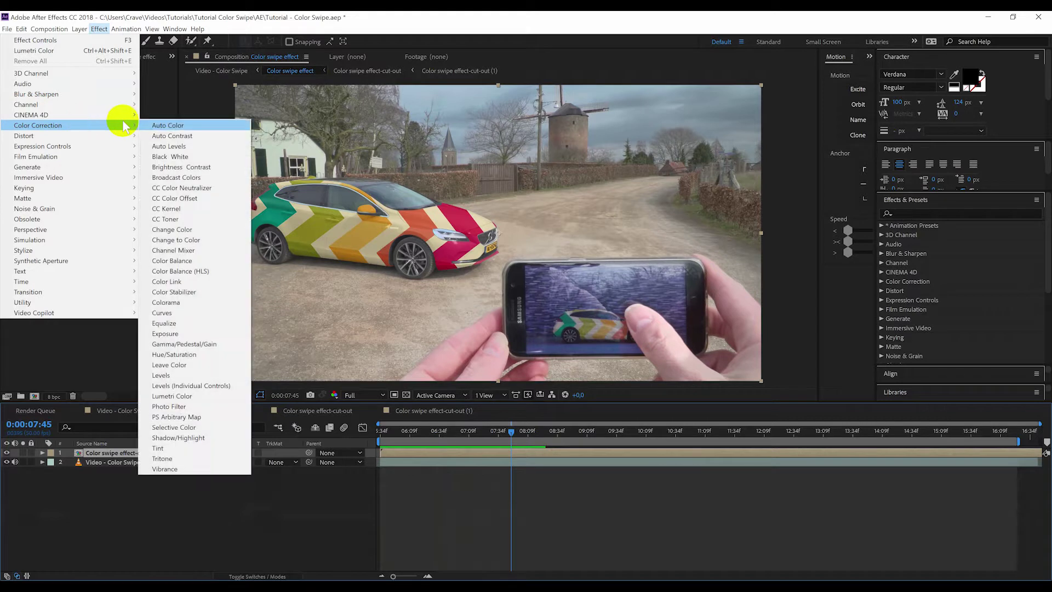
left_click(189, 396)
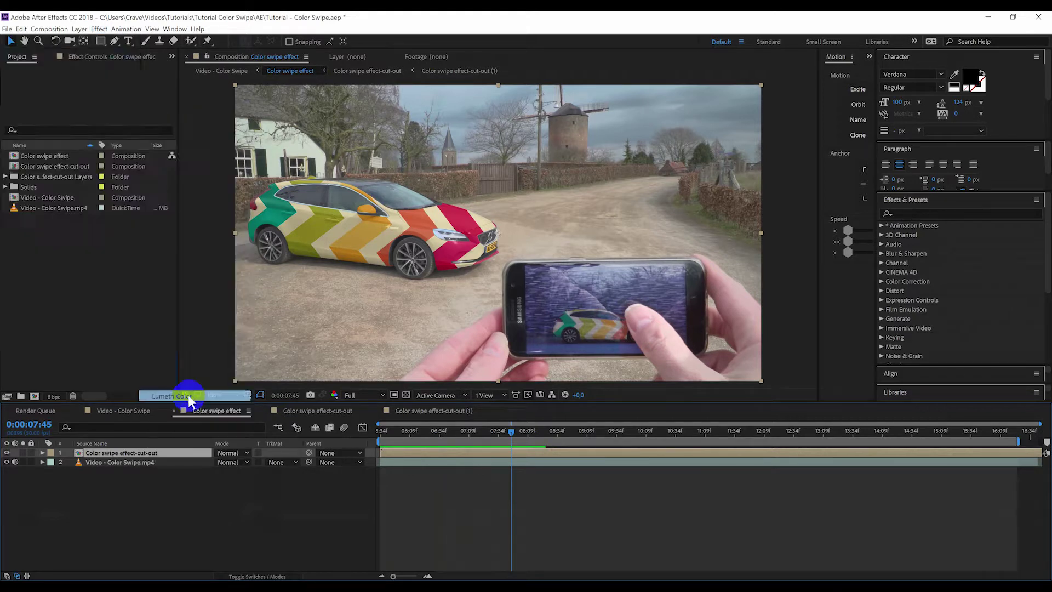
left_click(14, 107)
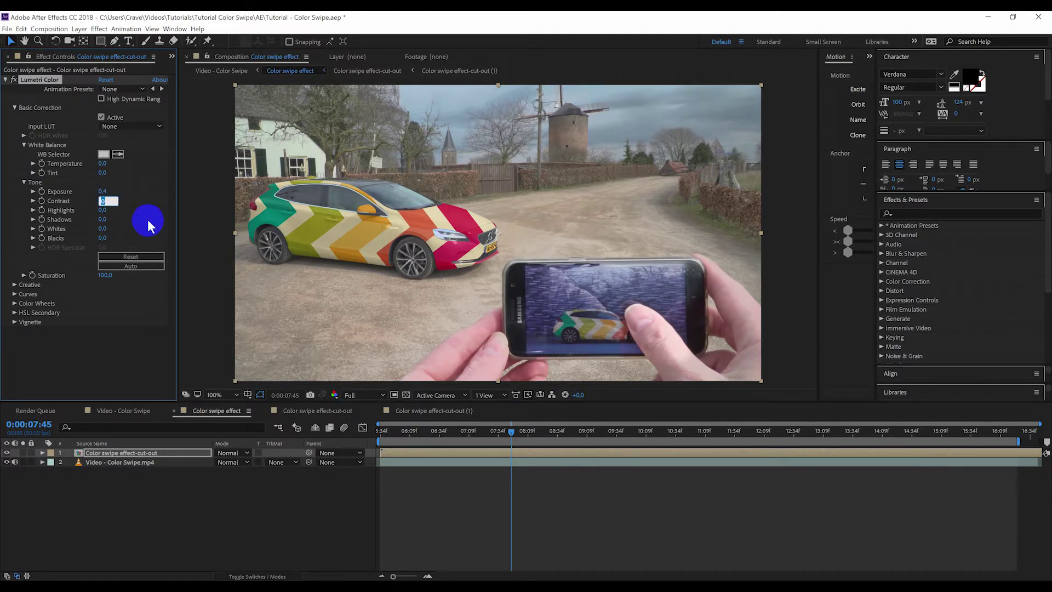
left_click(107, 348)
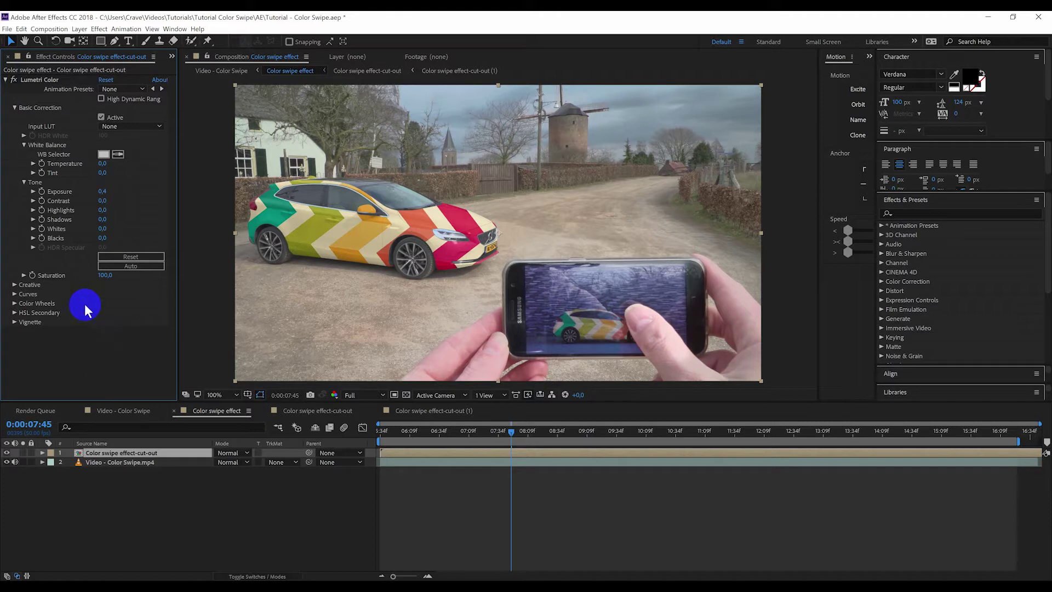
left_click(23, 58)
left_click(13, 80)
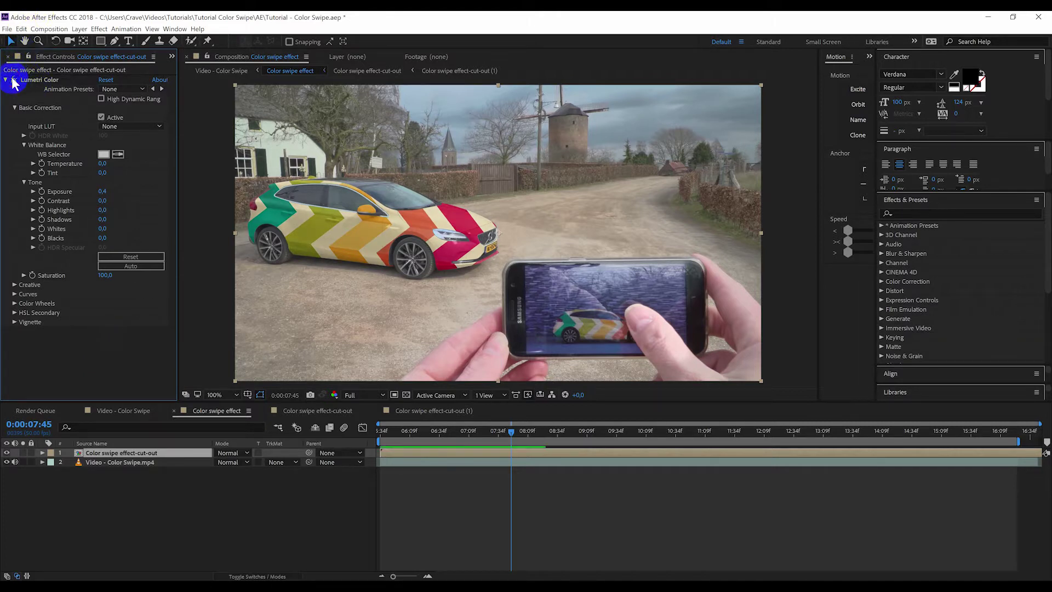
Scrub between 0:00:06:45 and 0:00:07:09 to watch the pattern appear.
left_click(448, 433)
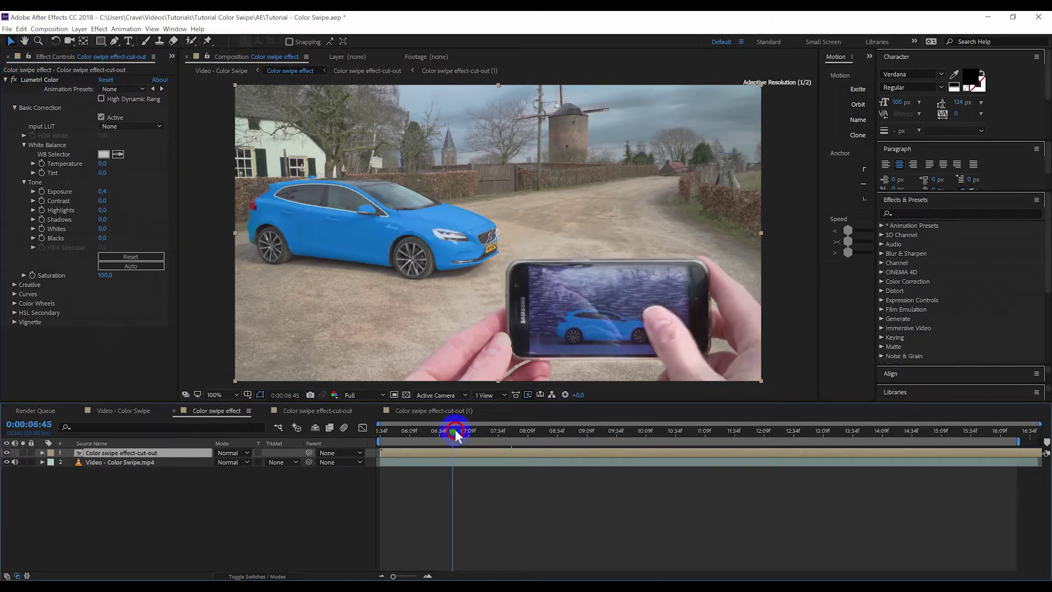
left_click_drag(454, 433, 470, 433)
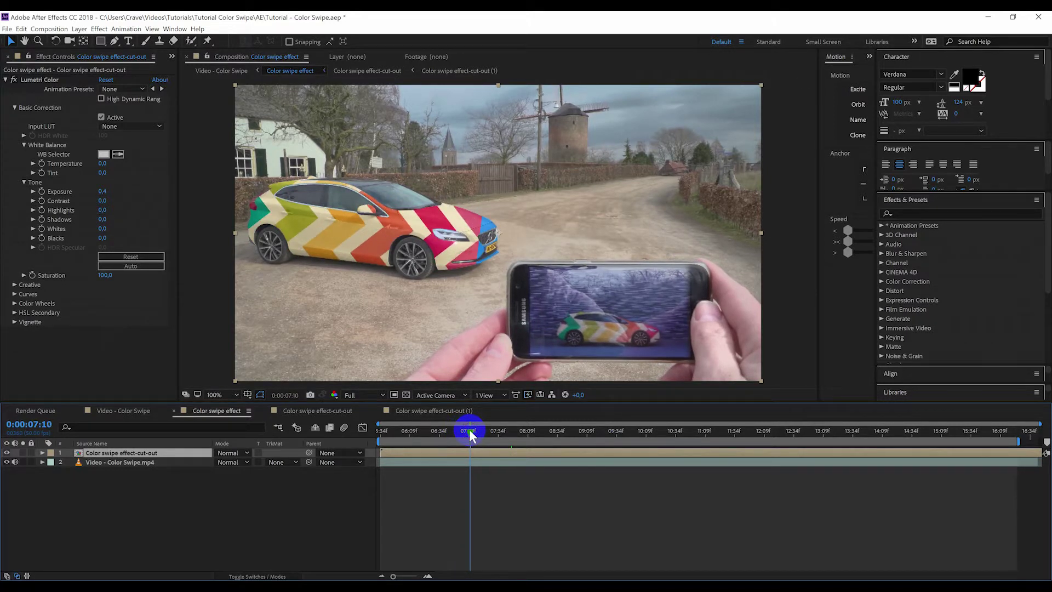
left_click(470, 429)
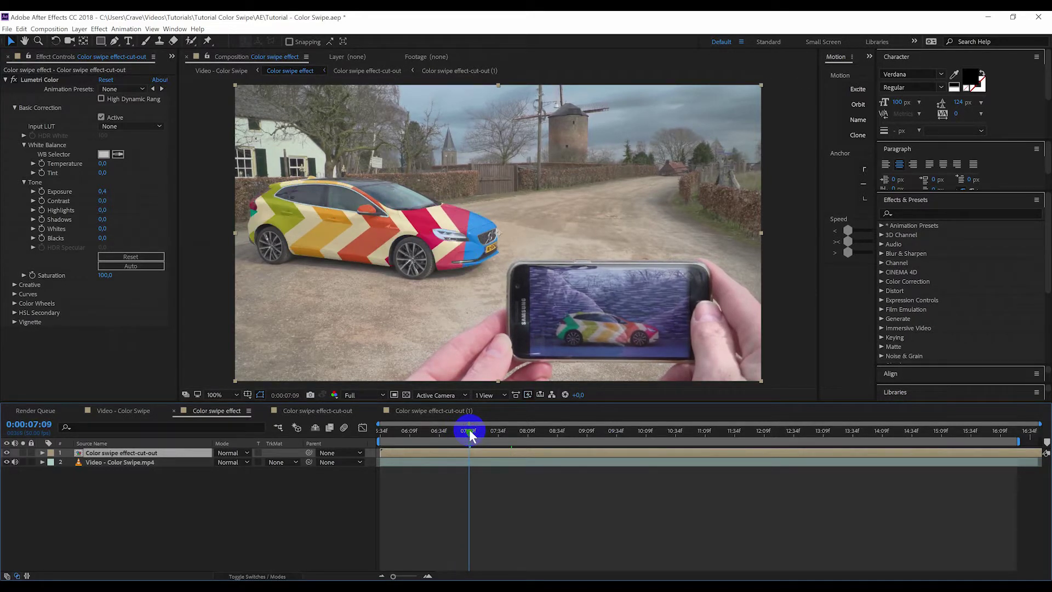
Move the stripes Position keyframe to 0:00:01:13 and give both keyframes Easy Ease.
left_click(427, 412)
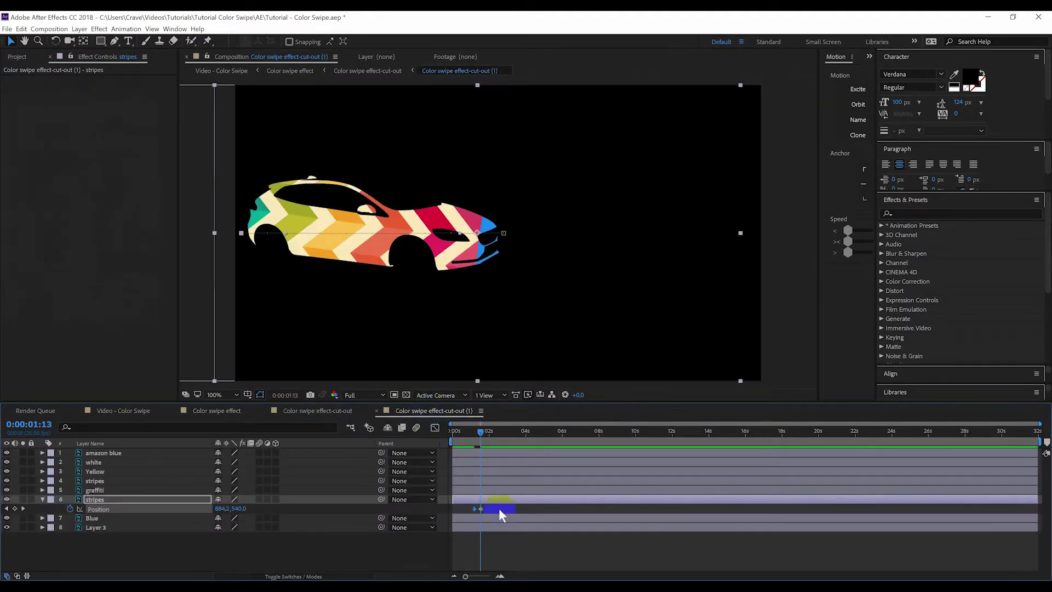
scroll(499, 508, "up", 5)
left_click_drag(485, 509, 481, 508)
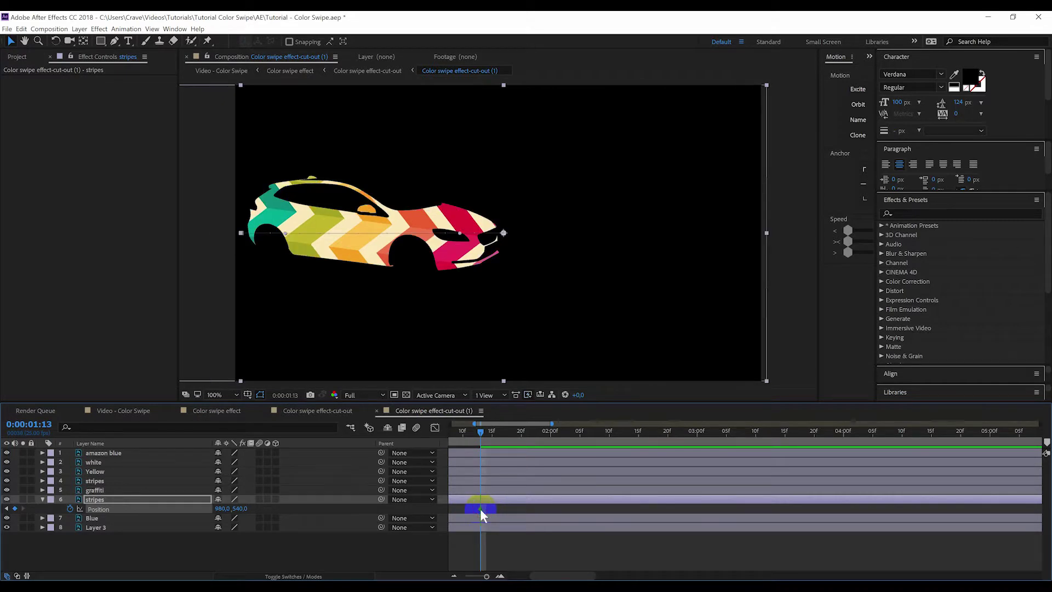
scroll(491, 510, "down", 5)
scroll(449, 510, "left", 3)
key("F9")
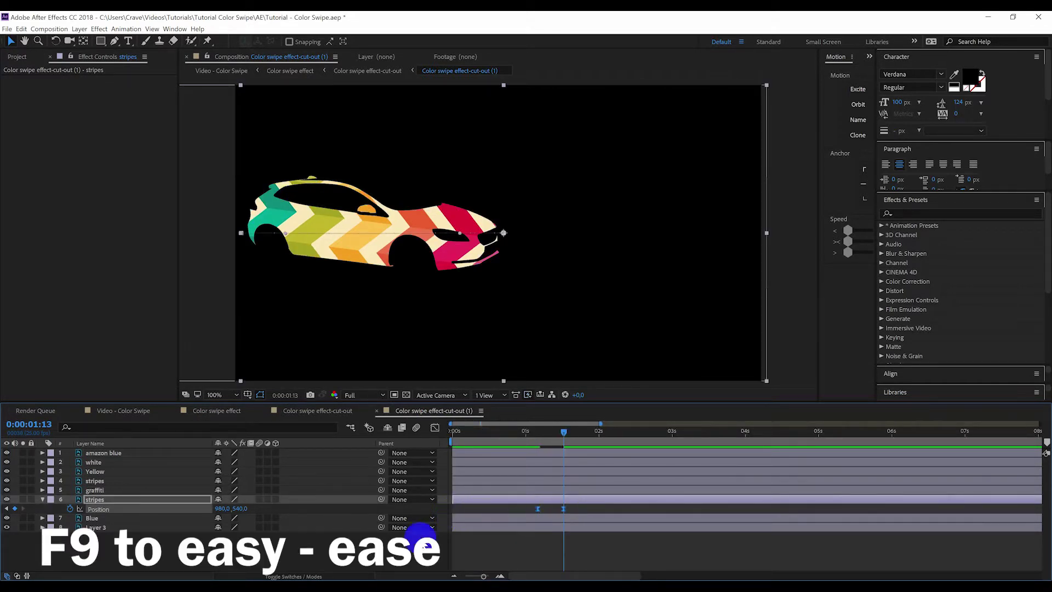
left_click(359, 542)
left_click(215, 412)
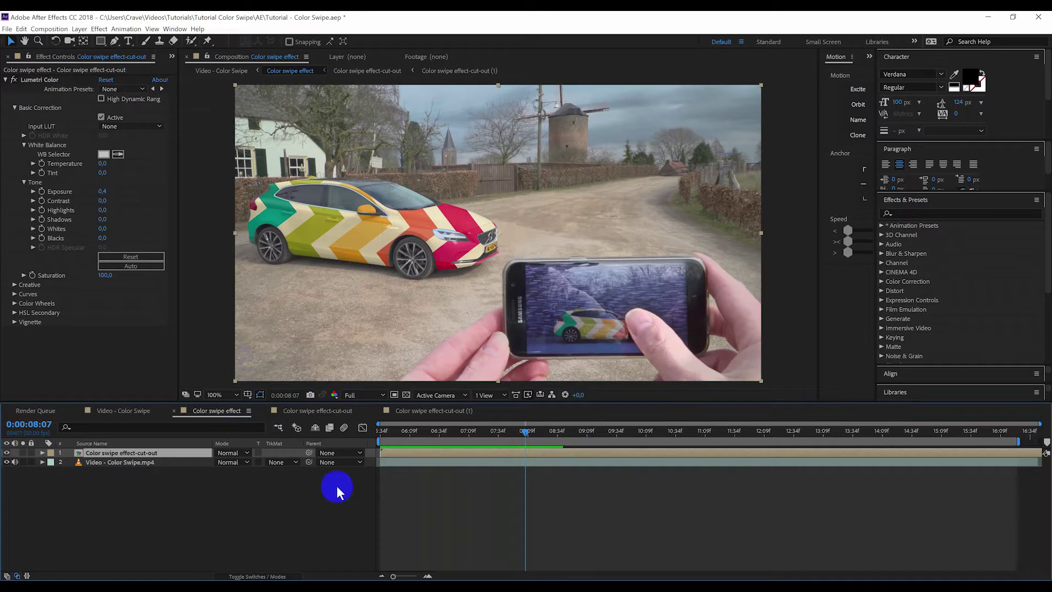
left_click_drag(487, 425, 460, 437)
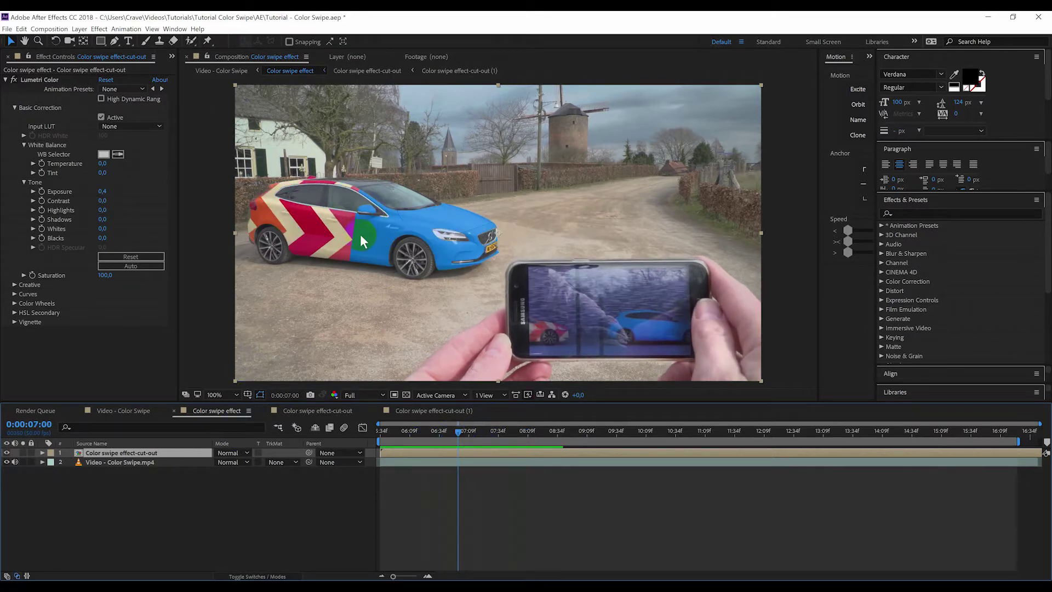
Enable composition and stripes-layer motion blur, then preview the swipe up to 0:00:08:12.
left_click(433, 411)
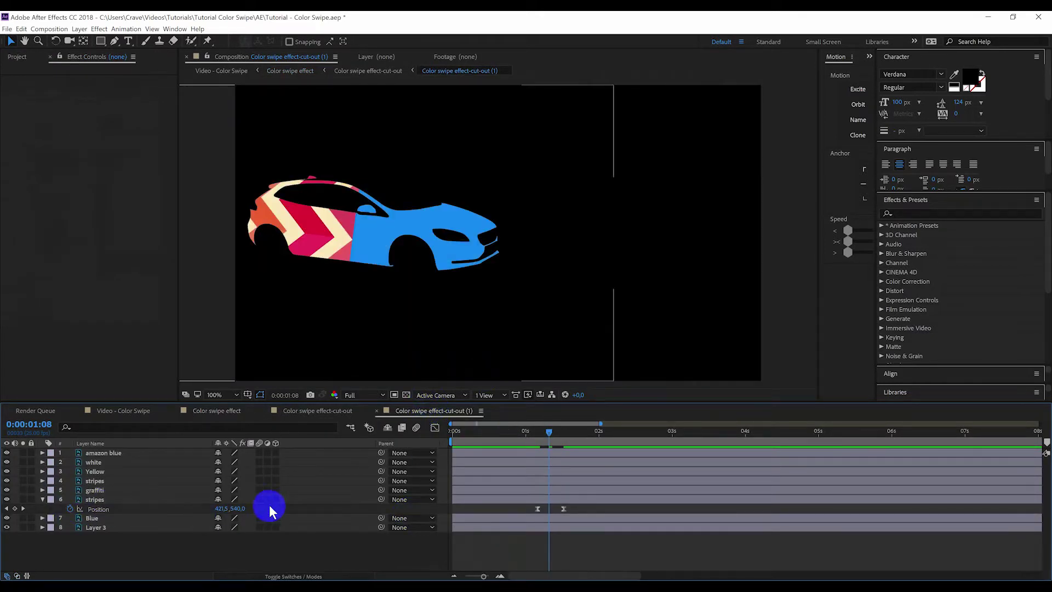
left_click(416, 428)
left_click(259, 498)
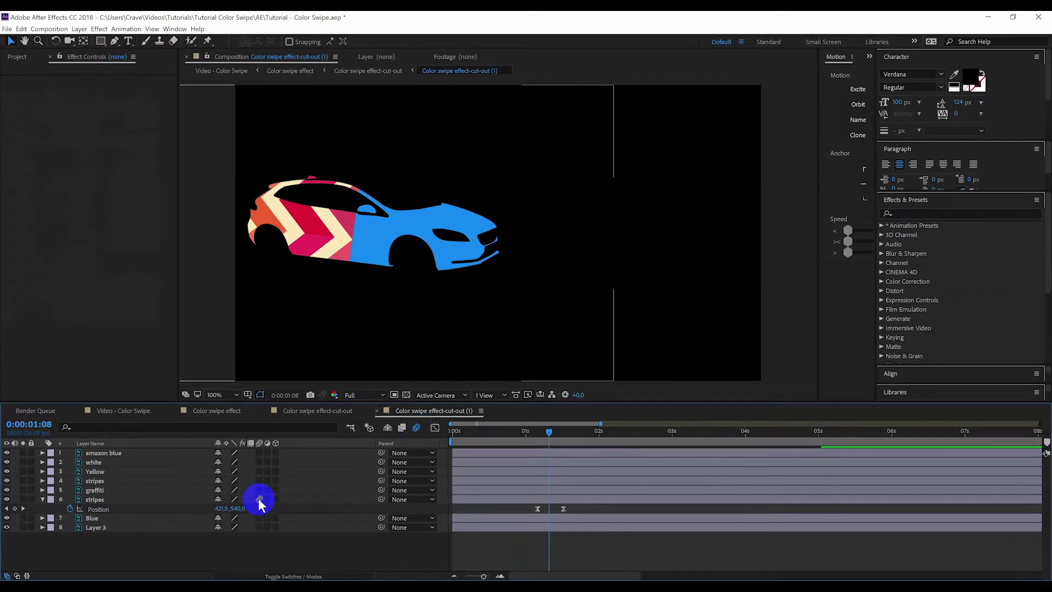
left_click(352, 167)
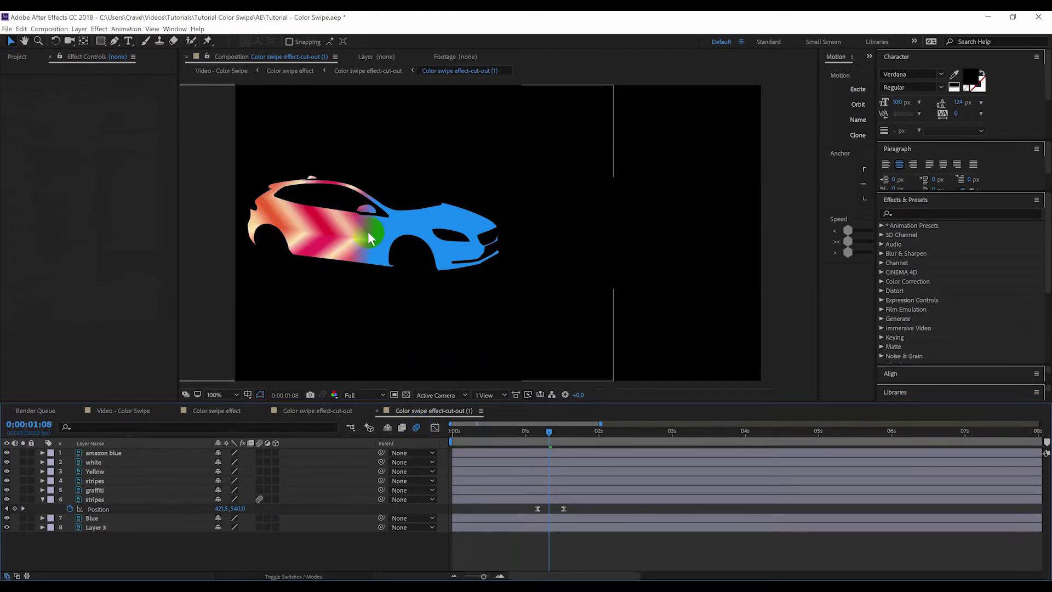
left_click(204, 411)
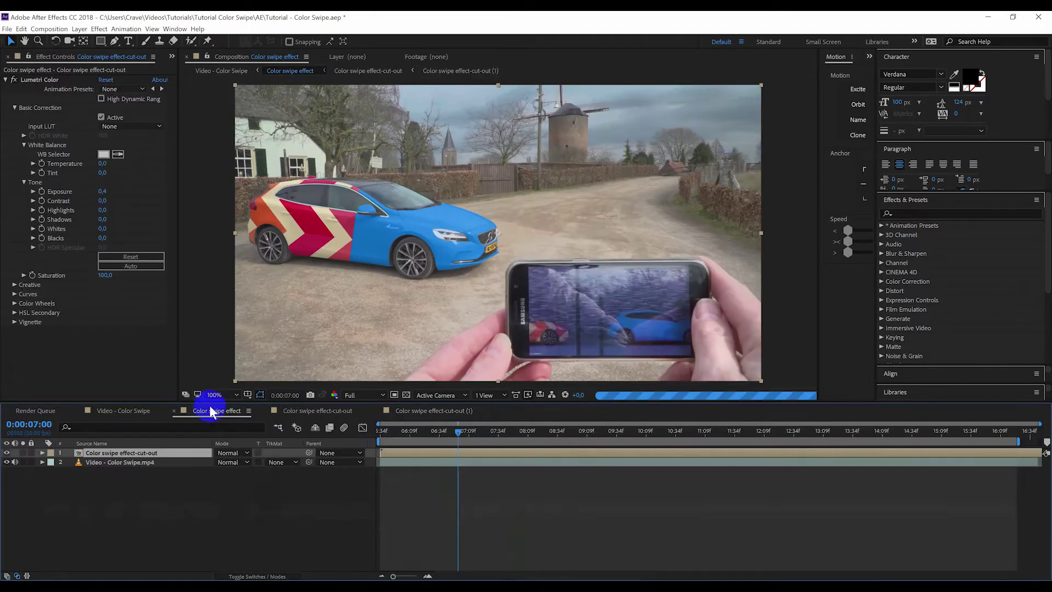
key("space")
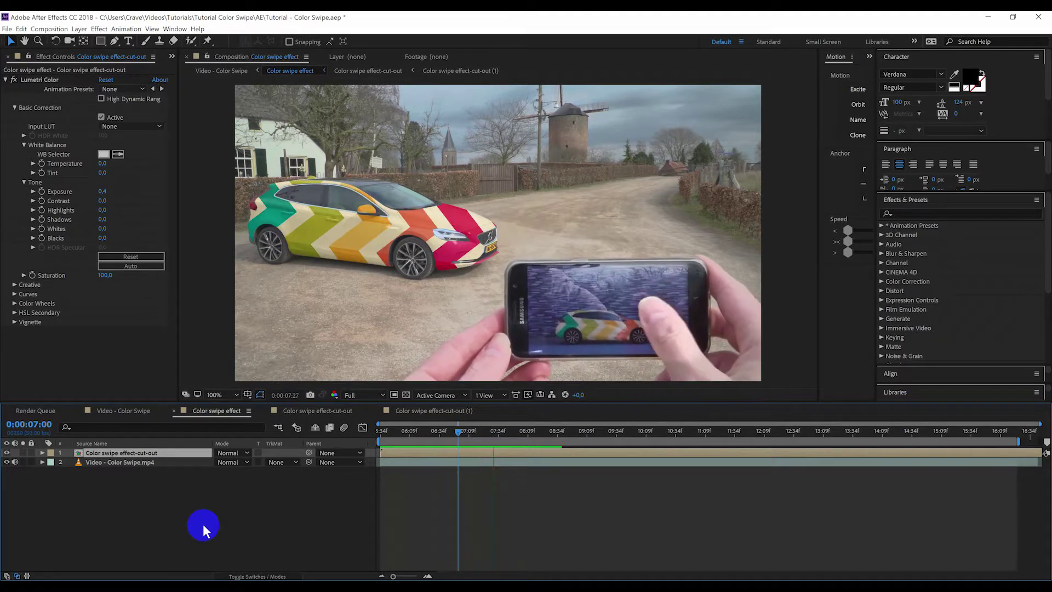
key("space")
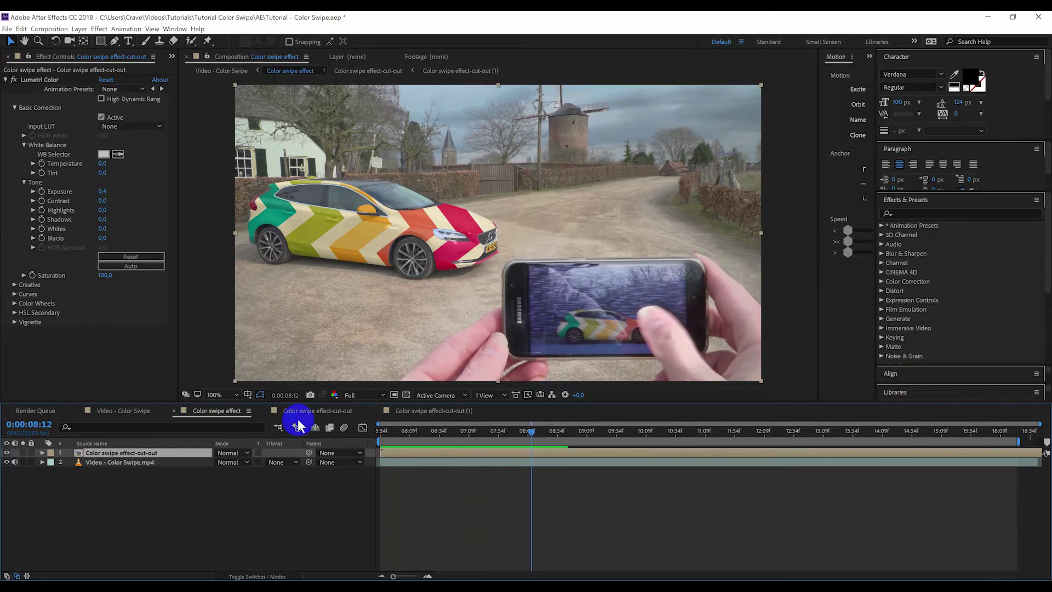
At 0:00:08:11 in the cut-out (1) comp, shift the graffiti layer across the car and keyframe its Position.
left_click(533, 432)
left_click_drag(532, 432, 528, 435)
left_click(428, 411)
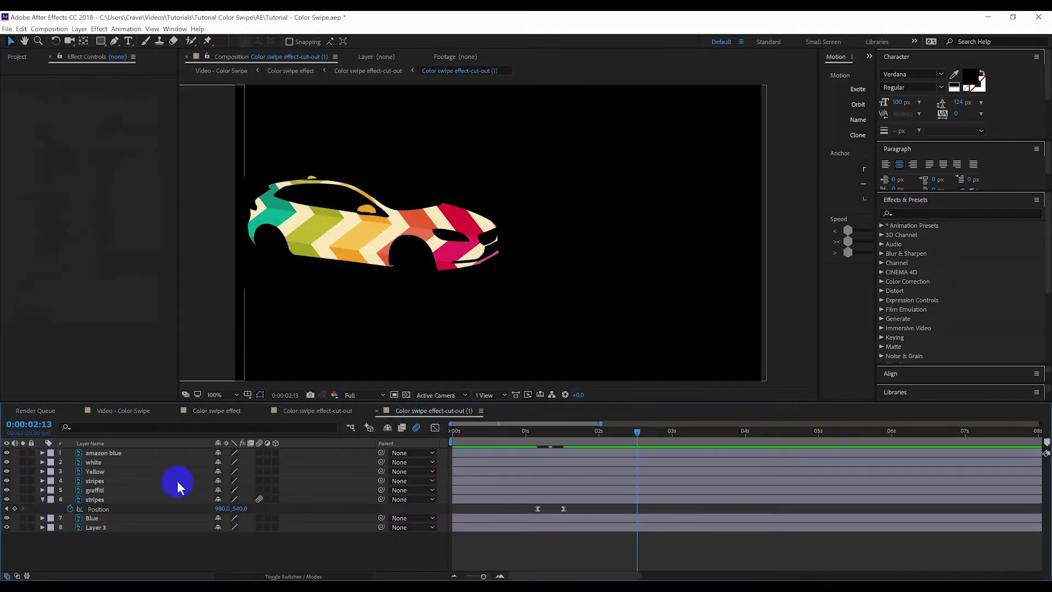
left_click(102, 496)
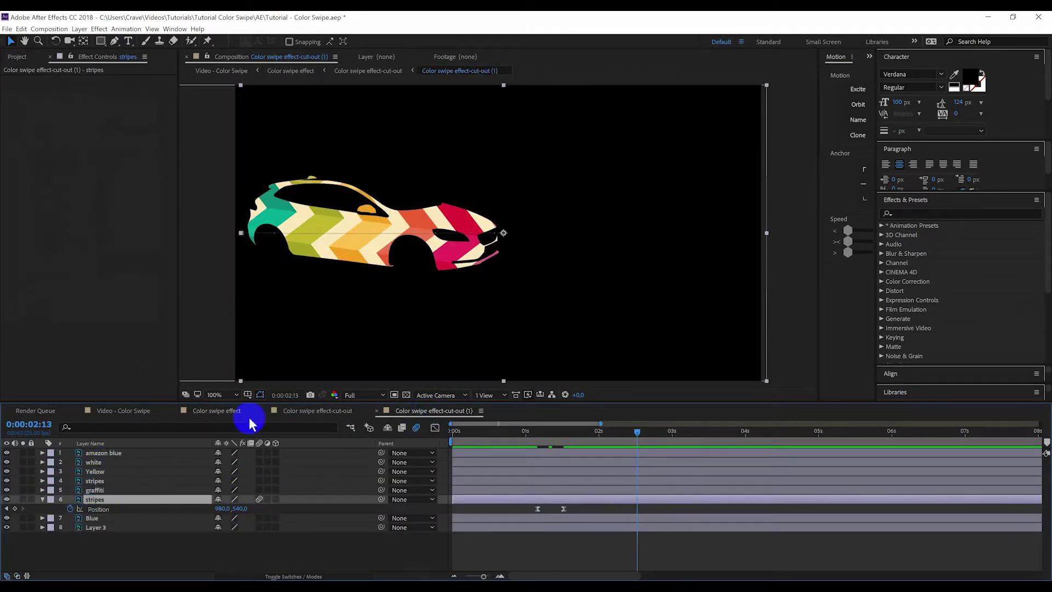
left_click(289, 352)
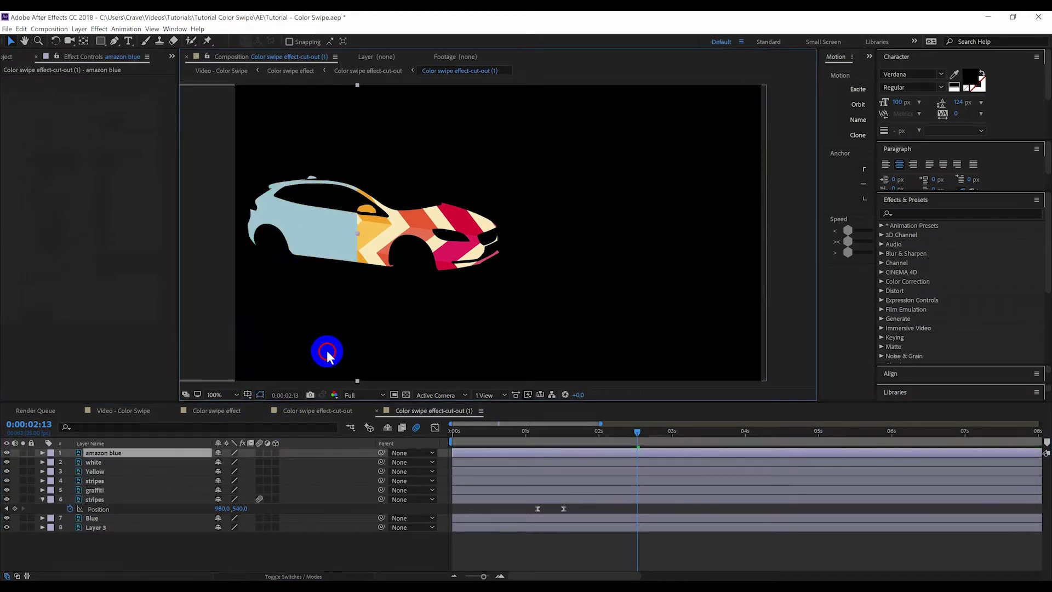
left_click(94, 490)
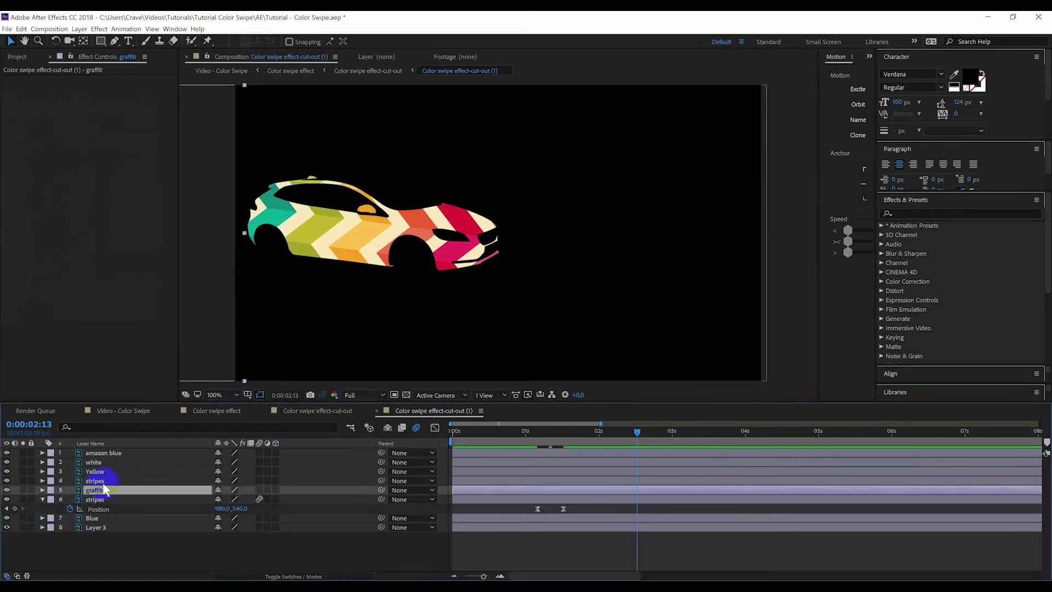
mouse_move(333, 296)
left_mouse_down()
mouse_move(484, 289)
mouse_move(466, 292)
left_mouse_up()
key("Return")
key("alt+shift+p")
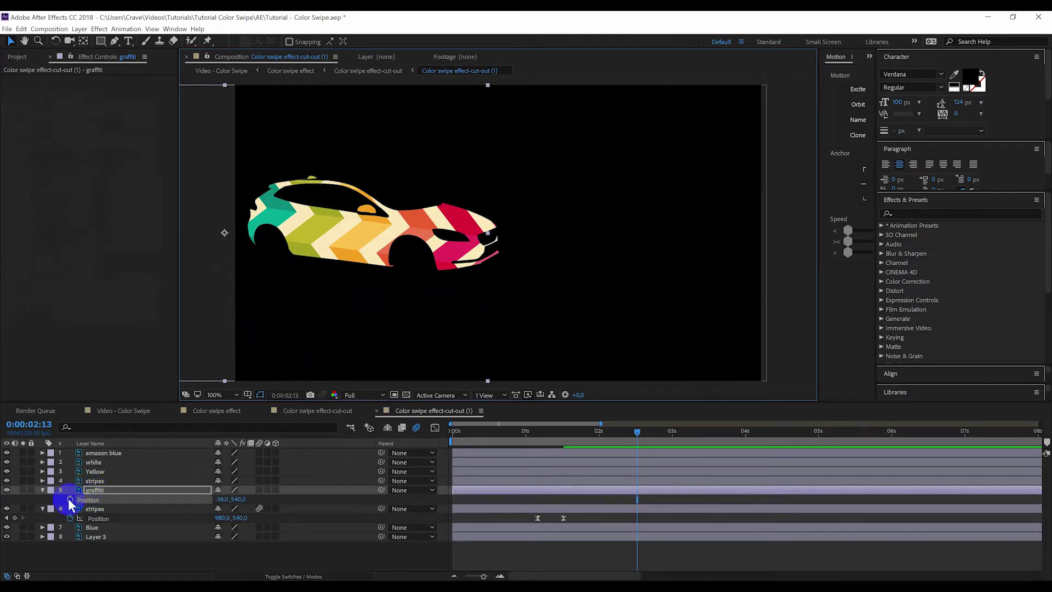
left_click(69, 499)
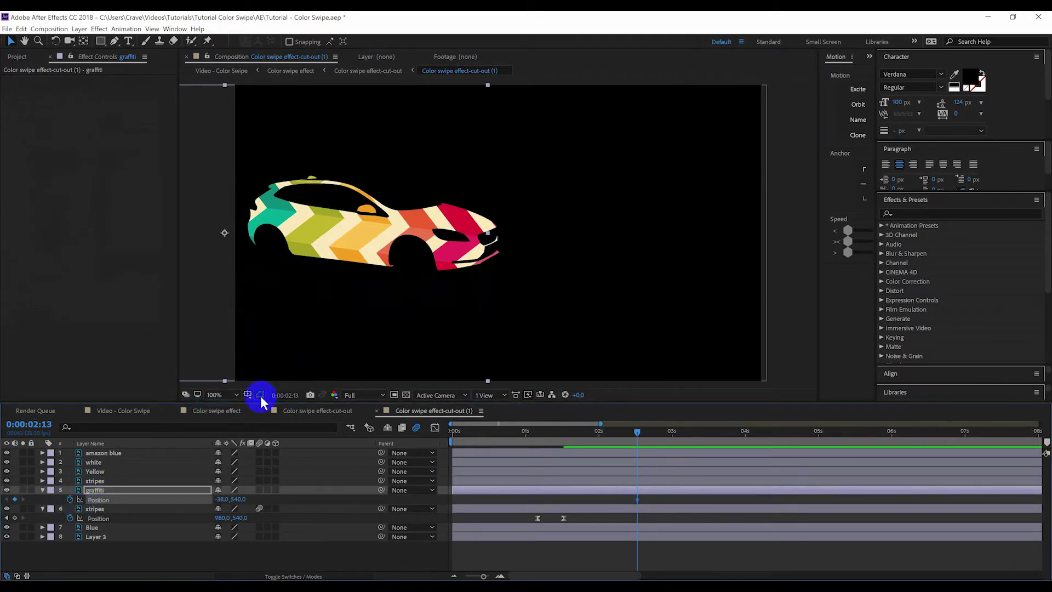
Preview the swipe in the Color swipe effect comp, stepping back and forward frame by frame.
left_click(218, 412)
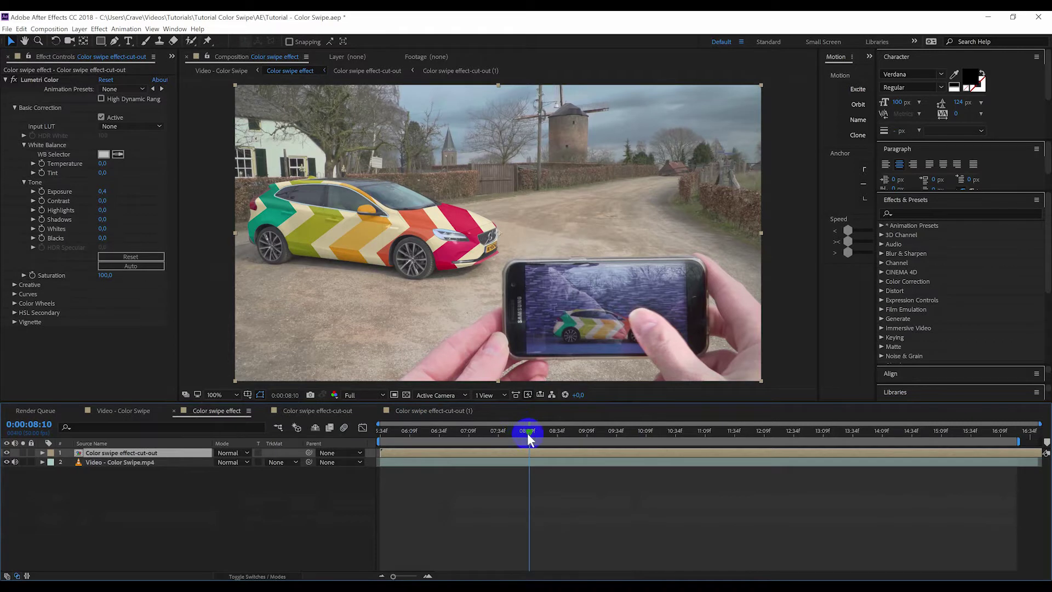
key("space")
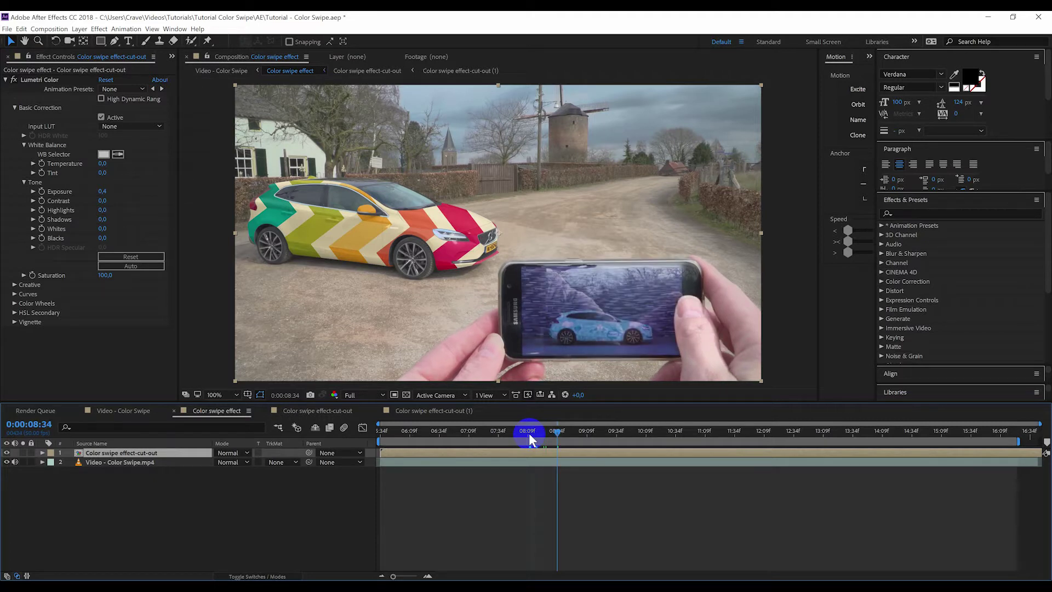
key("Page_Up")
key("Page_Up")
key("Page_Up")
key("Page_Up")
key("Page_Up")
key("Page_Up")
key("Page_Up")
key("Page_Up")
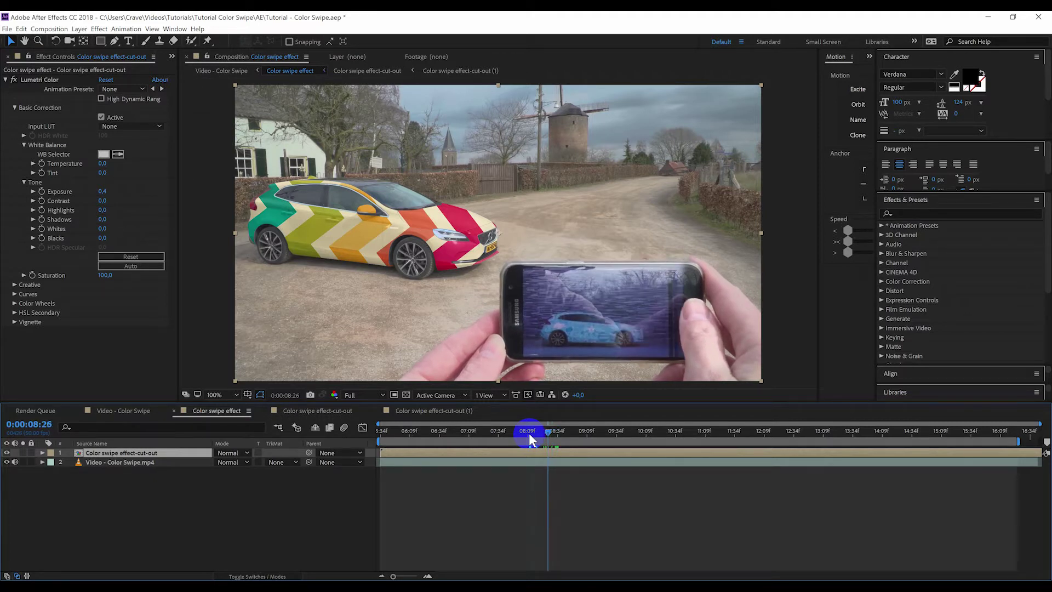
key("Page_Down")
key("Page_Down")
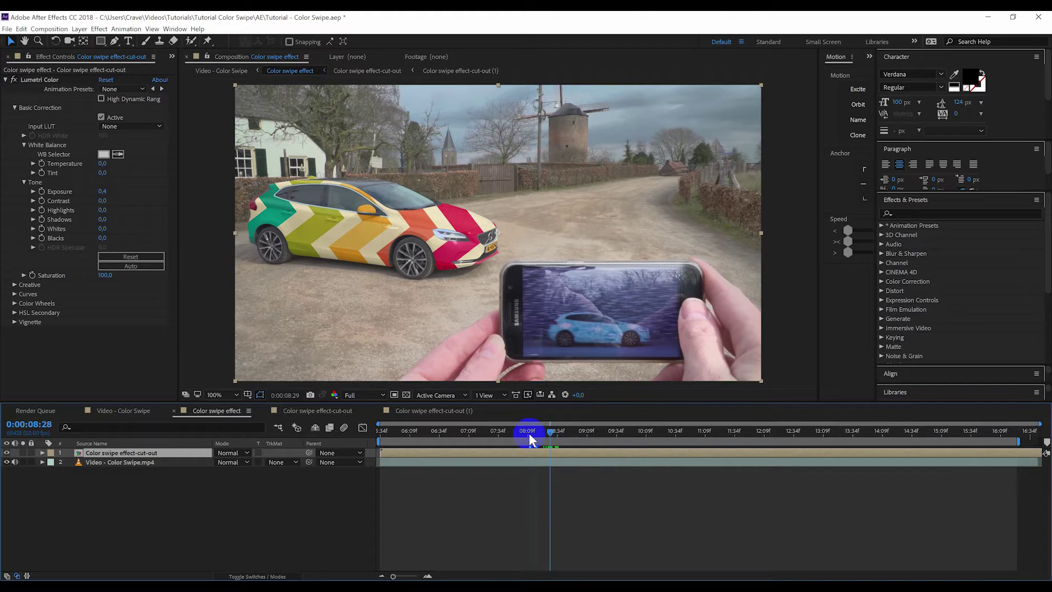
key("Page_Down")
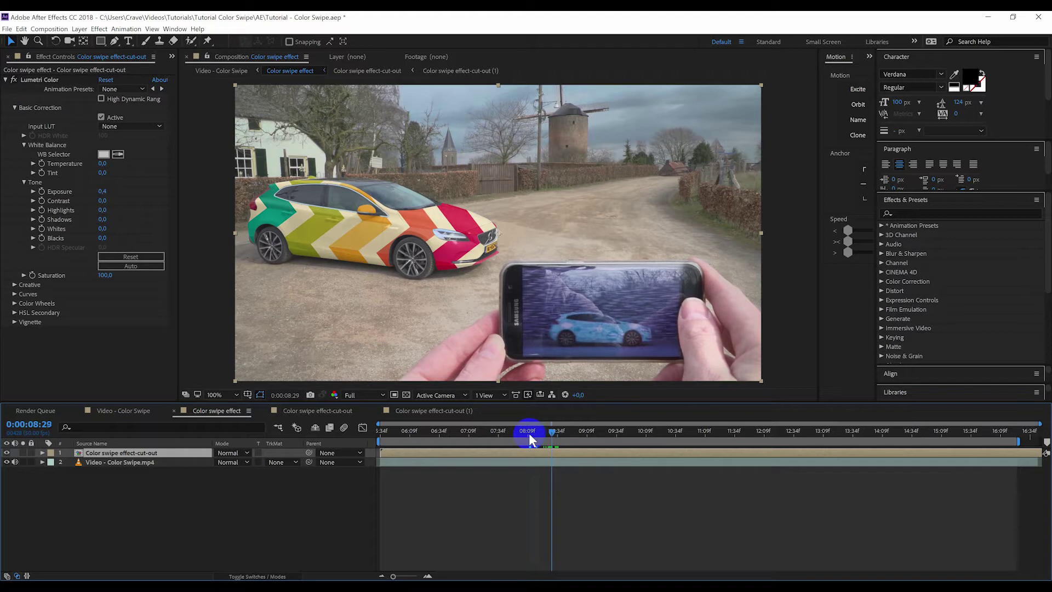
In cut-out (1), move the graffiti pattern further over the car to 970,540 and select its Position keyframes.
left_click(414, 412)
left_click(223, 345)
left_click_drag(284, 339, 500, 345)
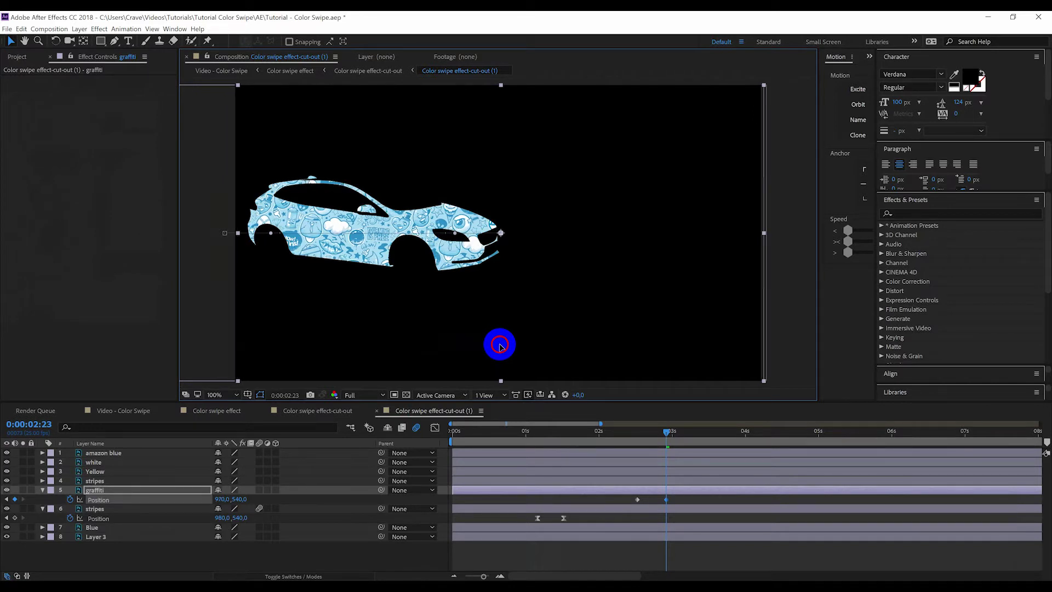
left_click_drag(672, 497, 632, 500)
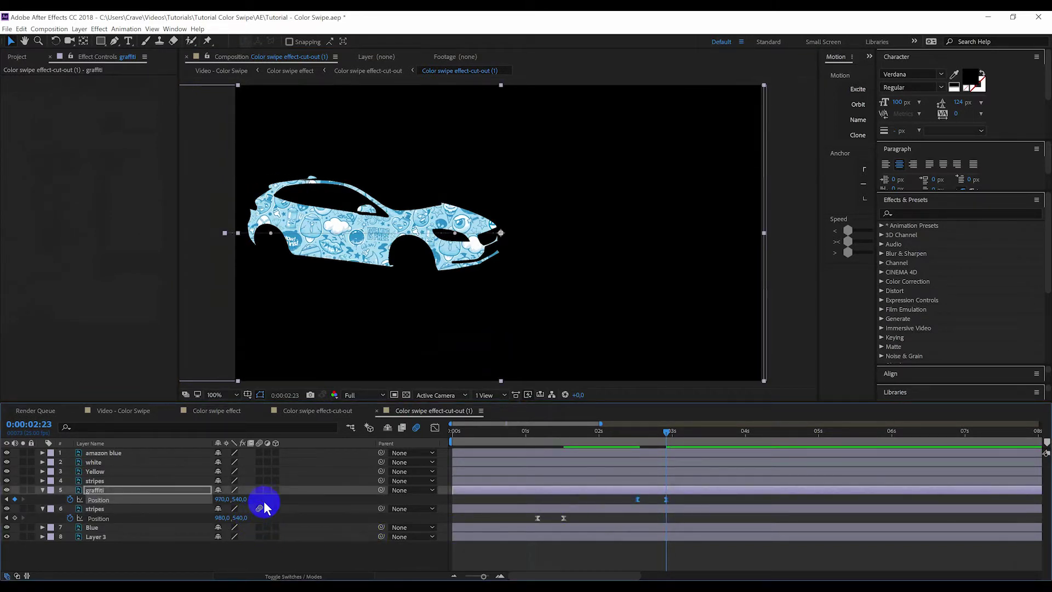
Back in the Color swipe effect comp, deselect the cut-out layer and preview the swipe.
left_click(119, 411)
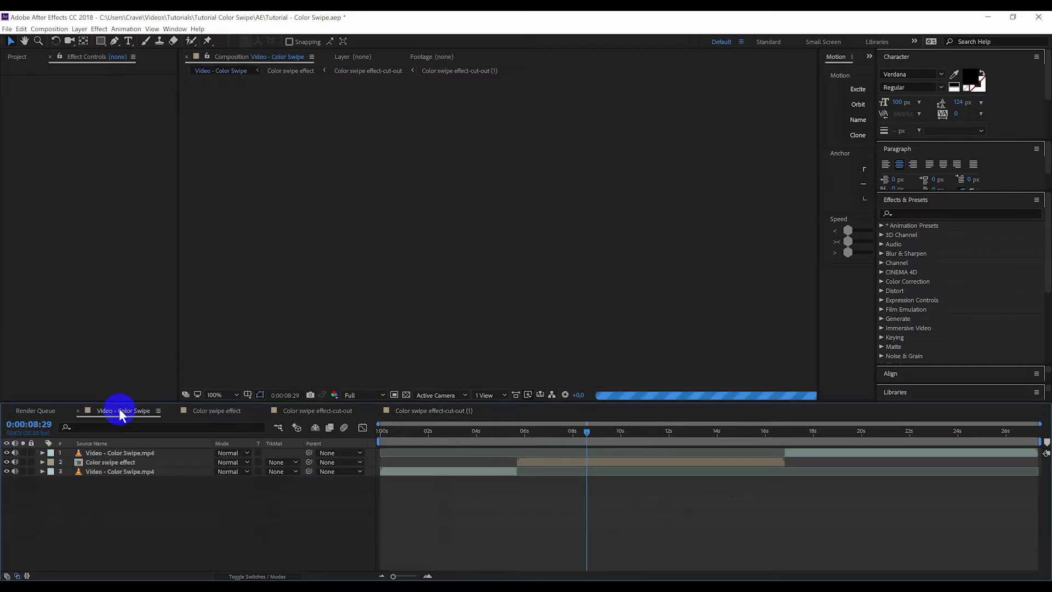
left_click(216, 415)
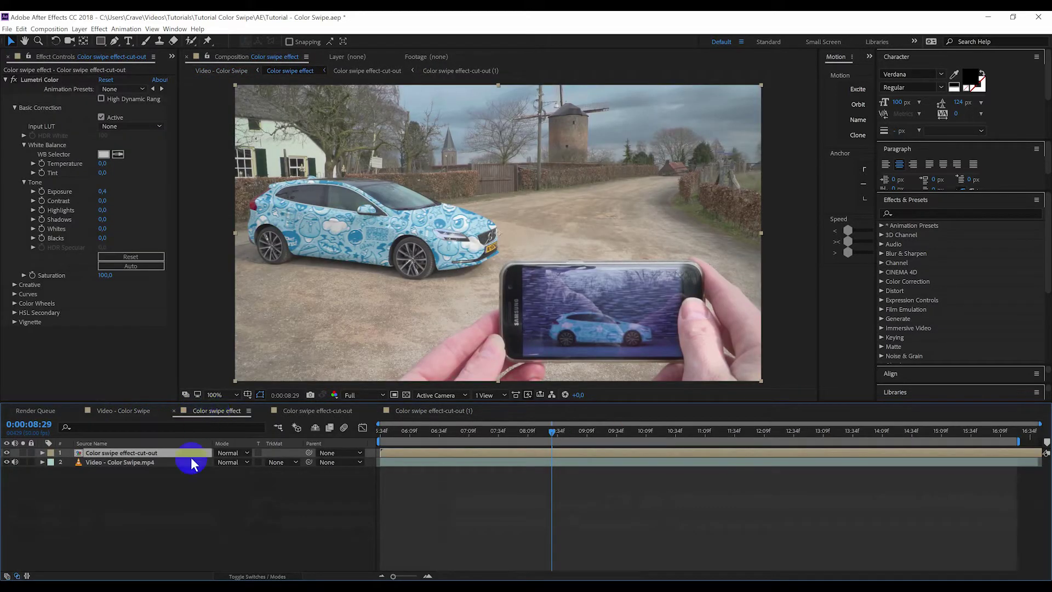
left_click(275, 520)
key("space")
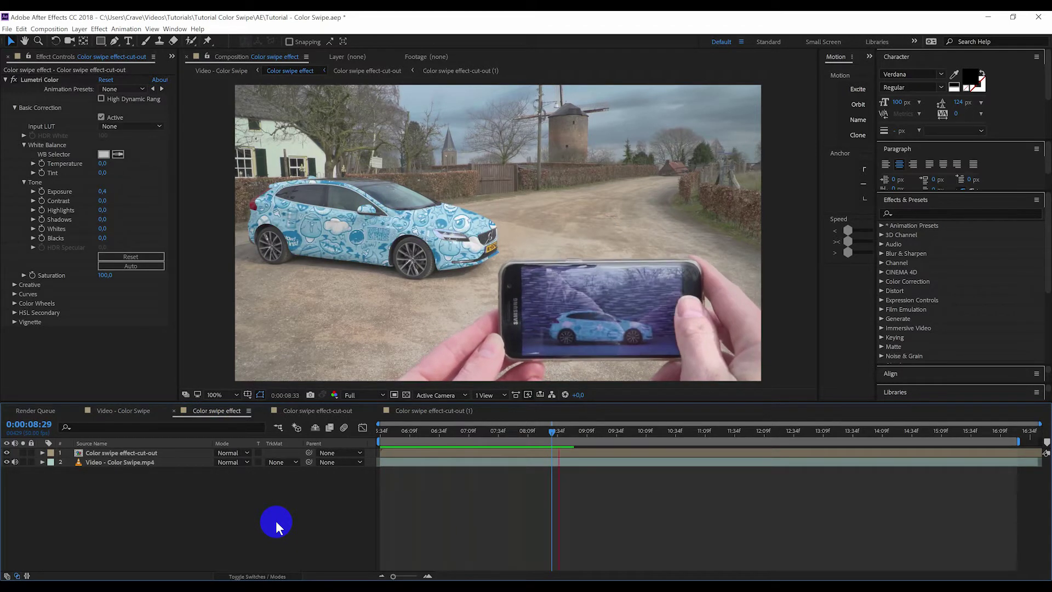
key("space")
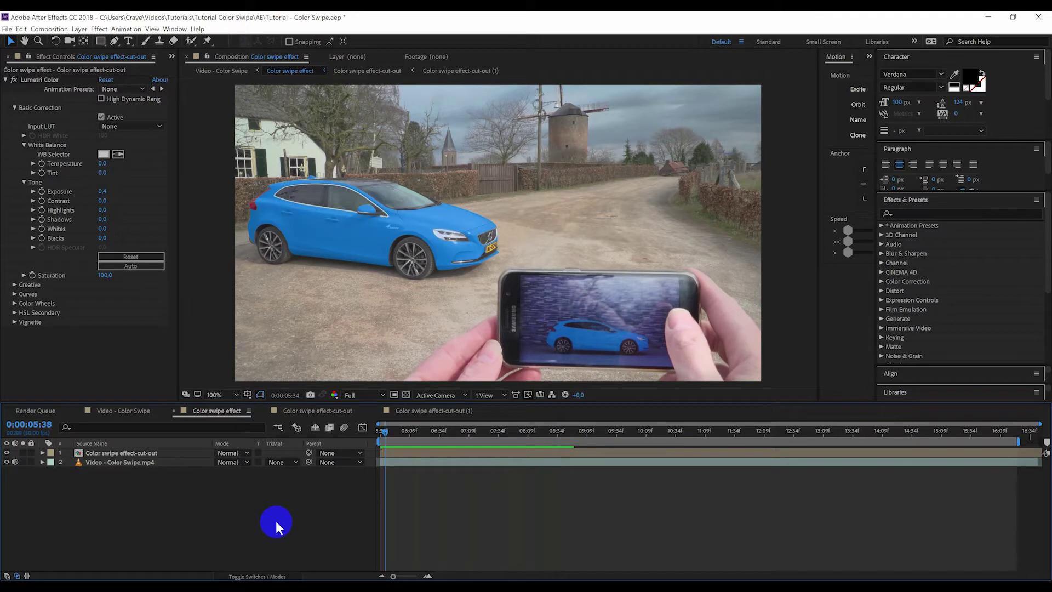
Check the patterned car from 08:46 through 09:21, comparing against the cut-out (1) comp.
left_click(571, 426)
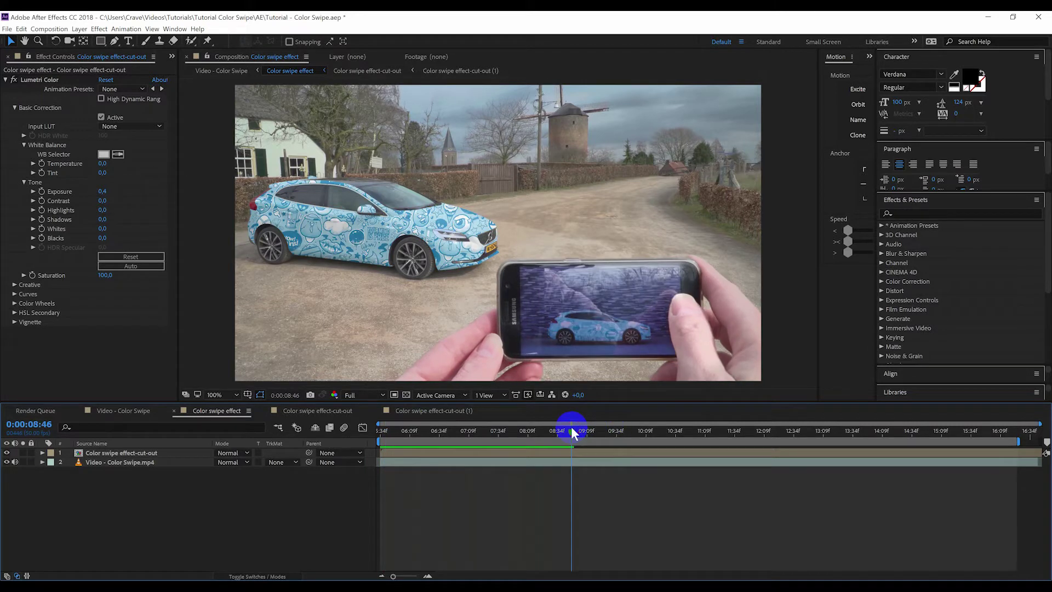
left_click(436, 409)
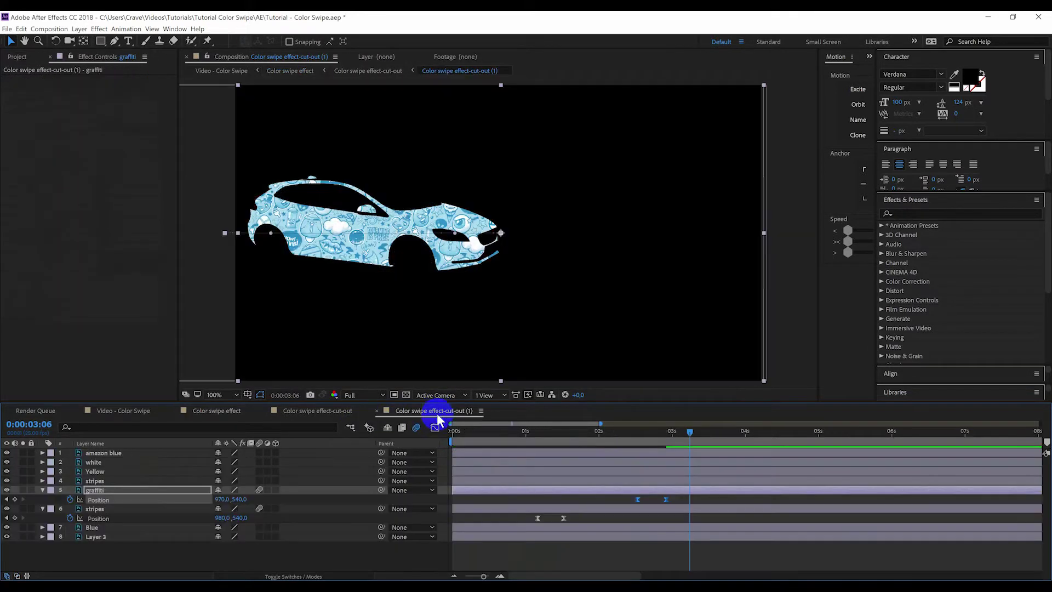
left_click(224, 411)
left_click_drag(569, 432, 622, 429)
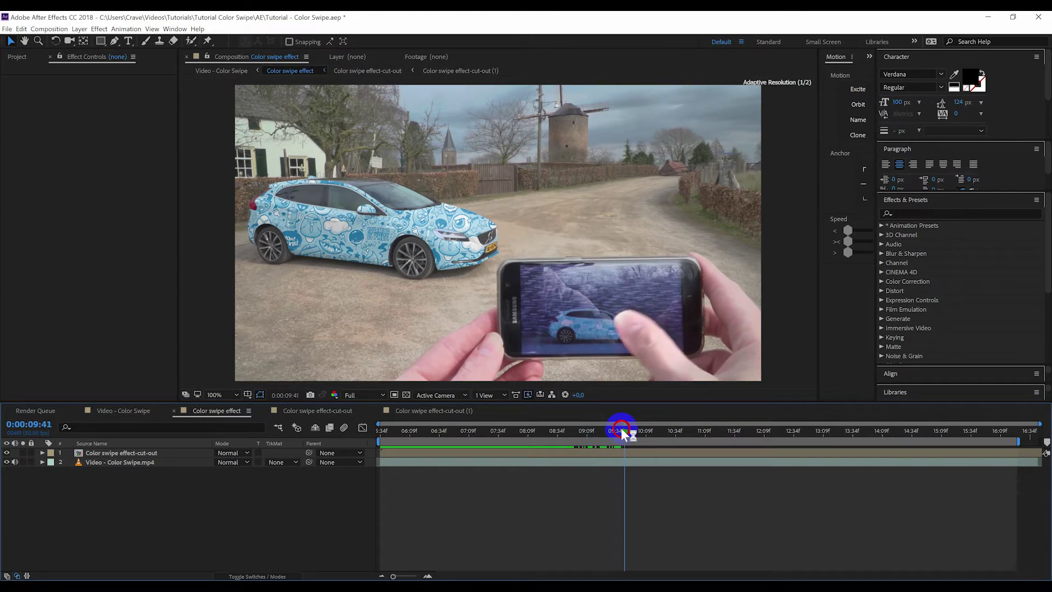
Retime the Yellow layer's Position keyframes in cut-out (1) to 04:03 and 04:13.
left_click(438, 410)
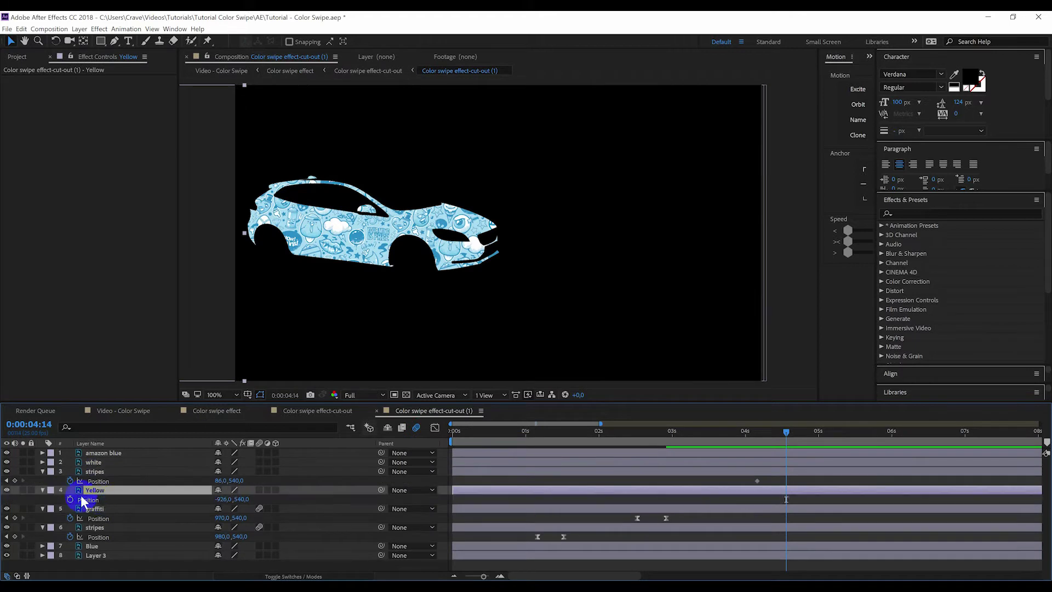
left_click_drag(786, 500, 754, 500)
left_click(783, 430)
left_click_drag(207, 328, 576, 325)
left_click_drag(801, 498, 753, 504)
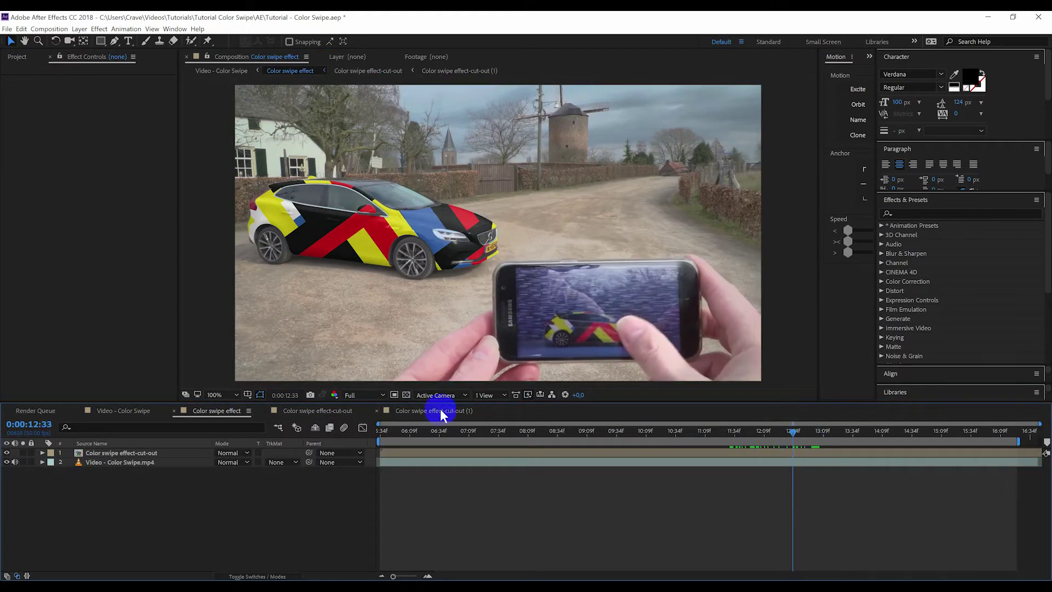
left_click(871, 438)
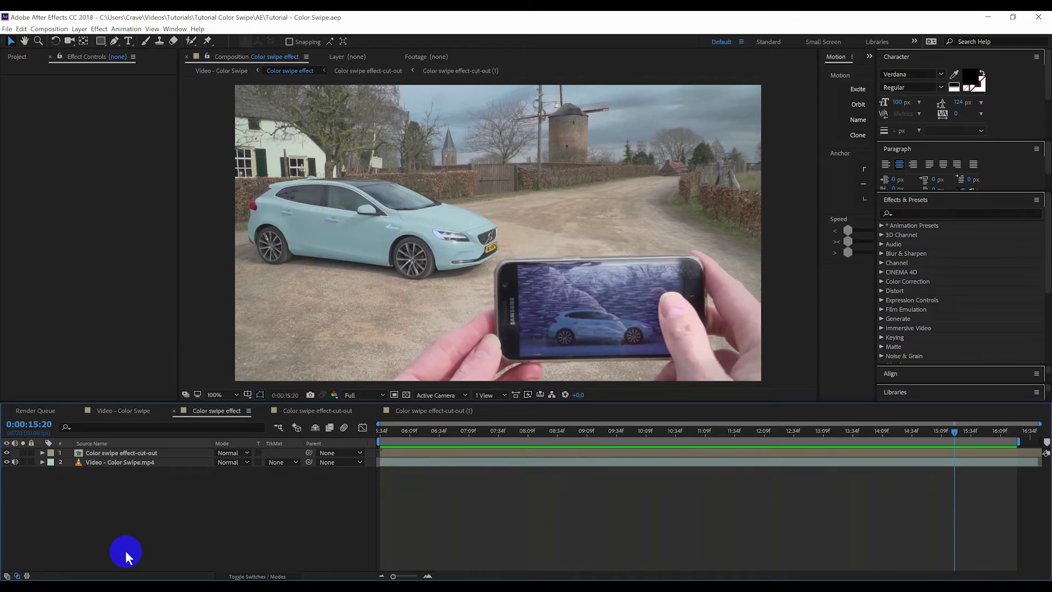
Add the Color swipe effect composition to the Adobe Media Encoder queue via File > Export.
left_click(6, 29)
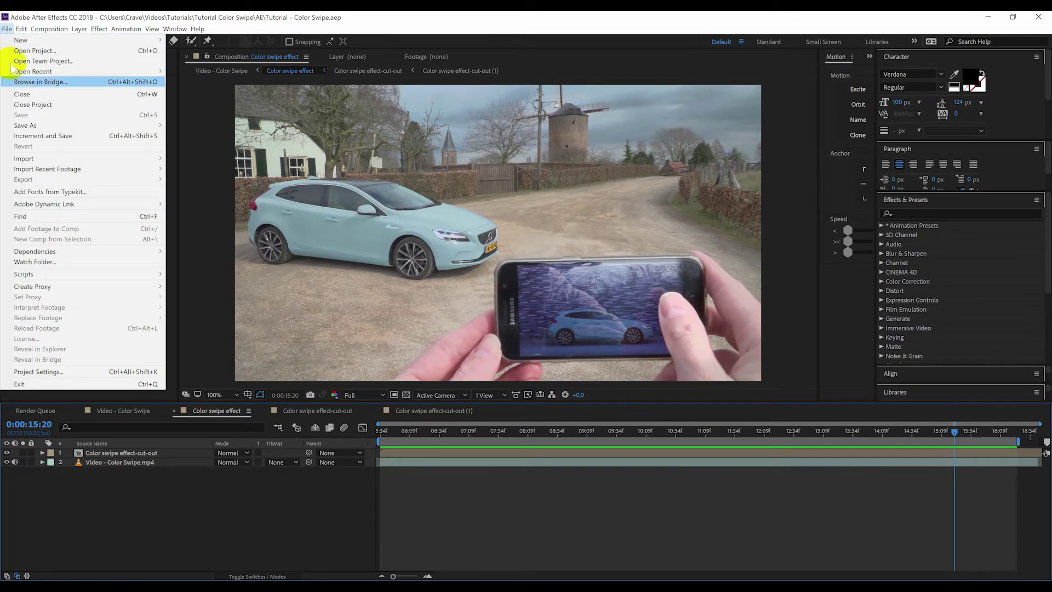
mouse_move(47, 179)
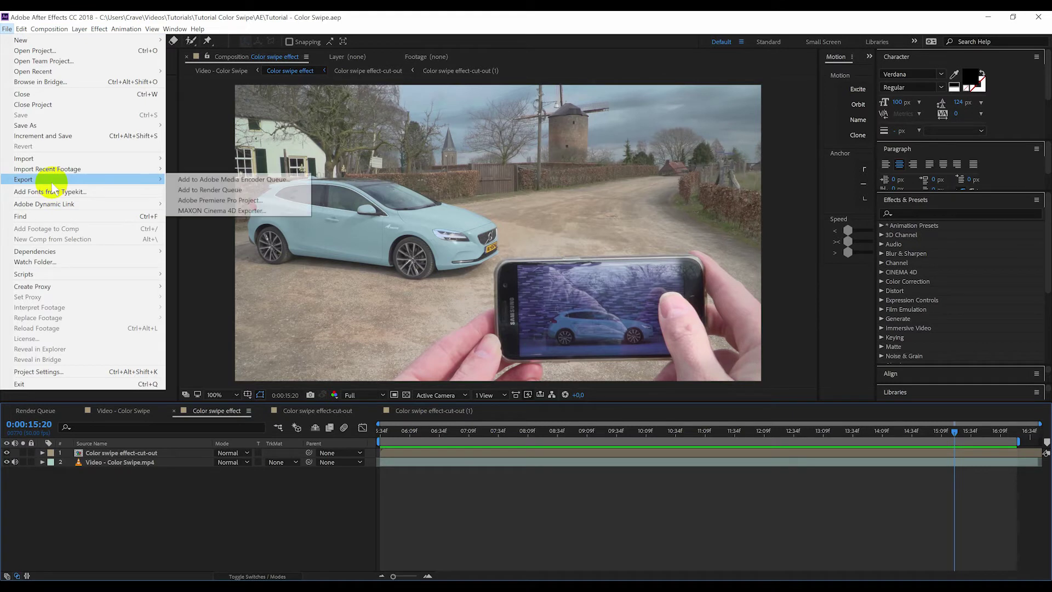
left_click(185, 182)
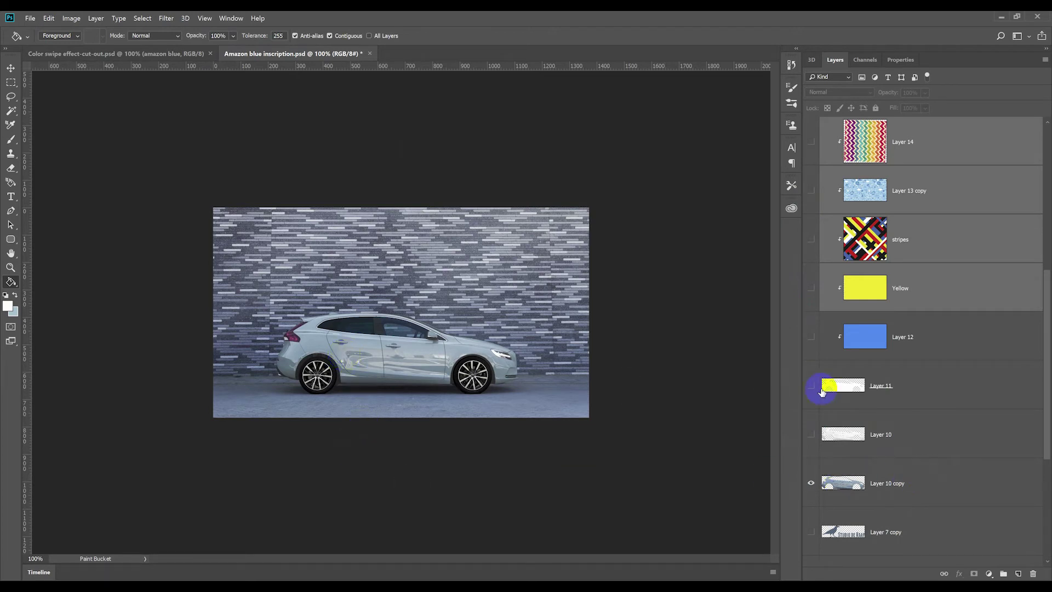
Turn on Layer 10, Layer 12, Yellow, stripes, Layer 13 copy and Layer 14, zoomed to 200%.
left_click(810, 434)
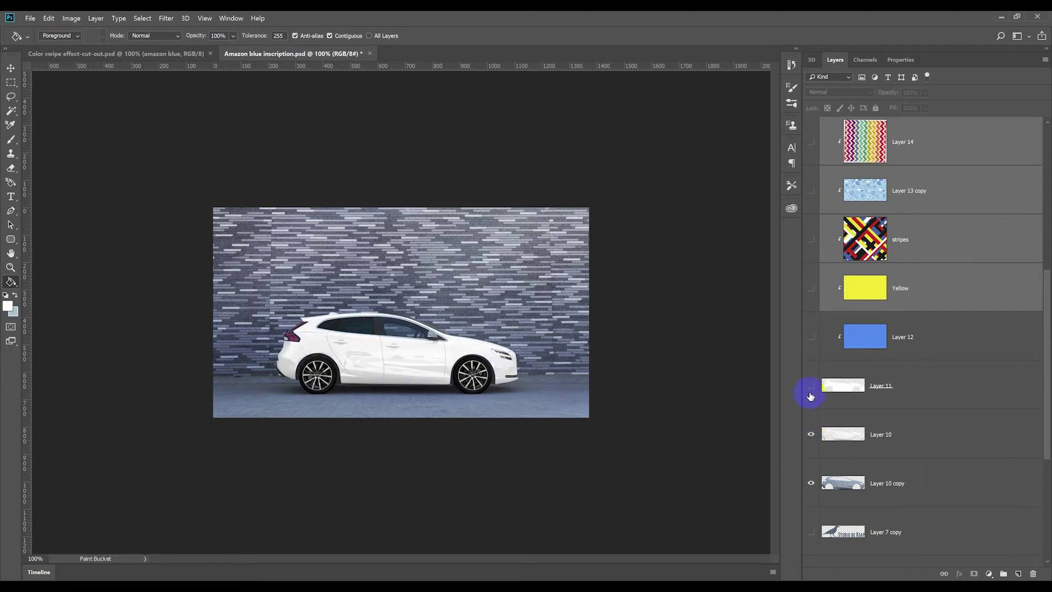
left_click(811, 337)
key("ctrl+plus")
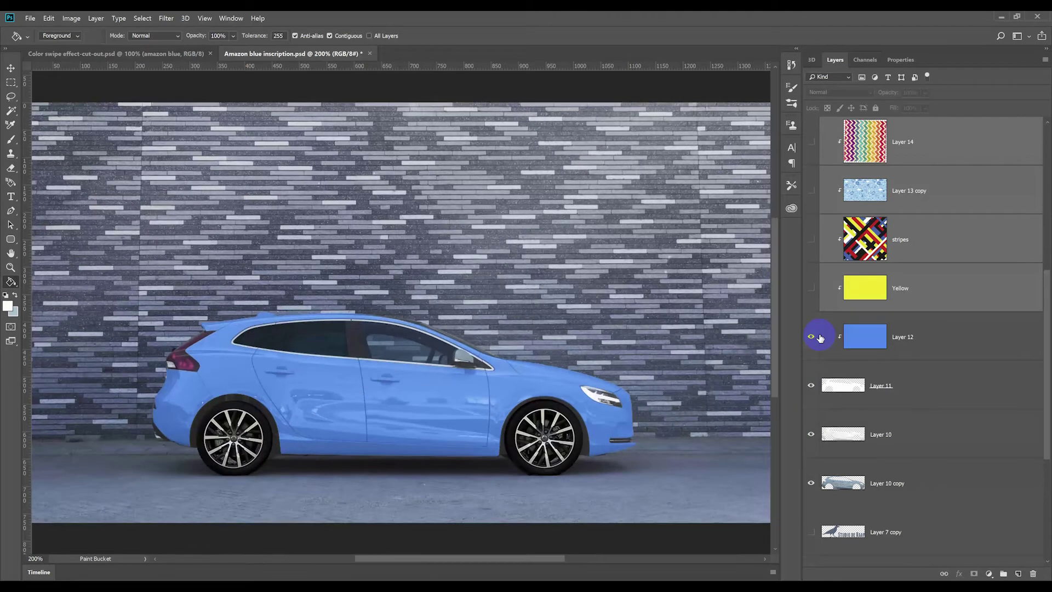
left_click(810, 289)
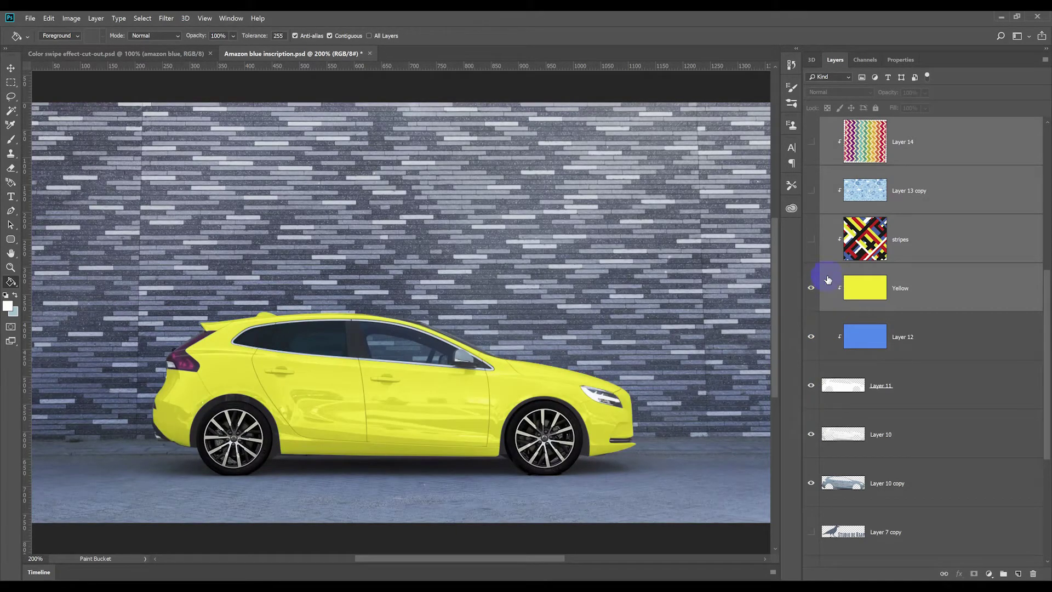
left_click(810, 242)
scroll(823, 263, "up", 2)
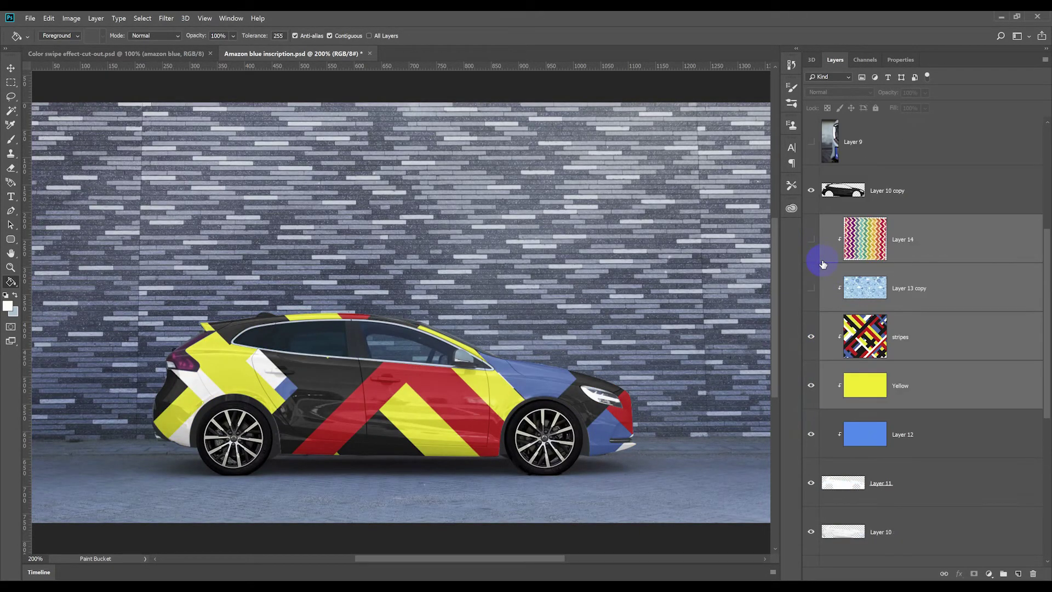
left_click(811, 288)
left_click(811, 239)
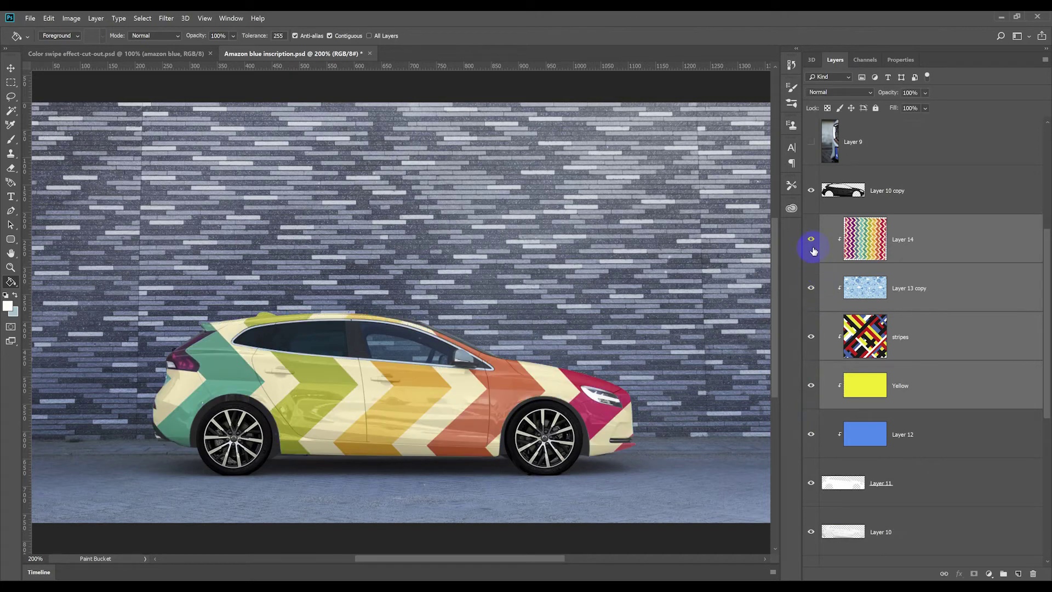
Toggle Layer 3 and Layer 4 off and back on to compare the black sport rims.
scroll(831, 308, "up", 5)
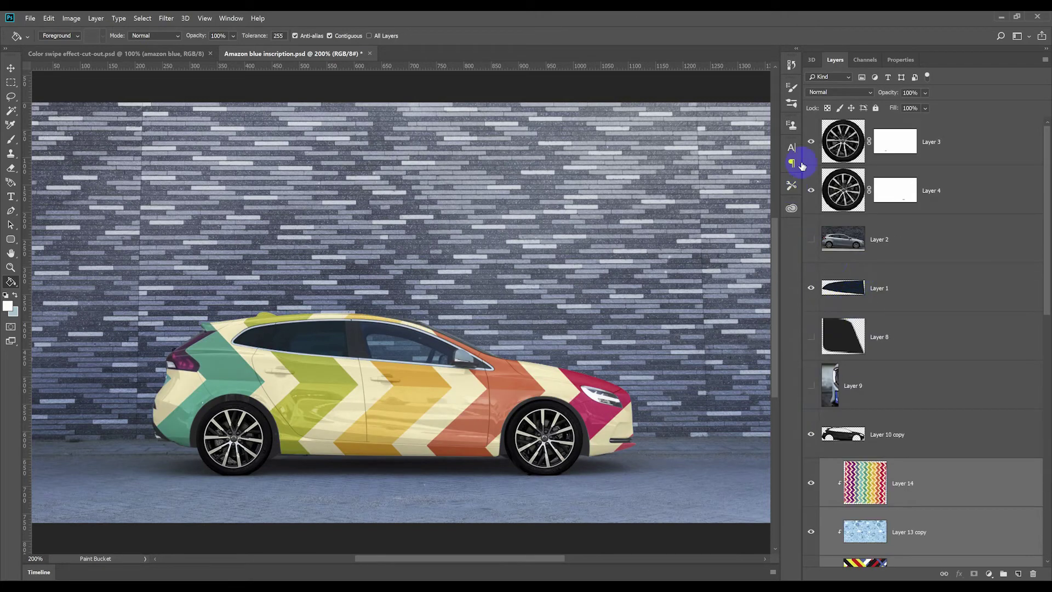
left_click(811, 143)
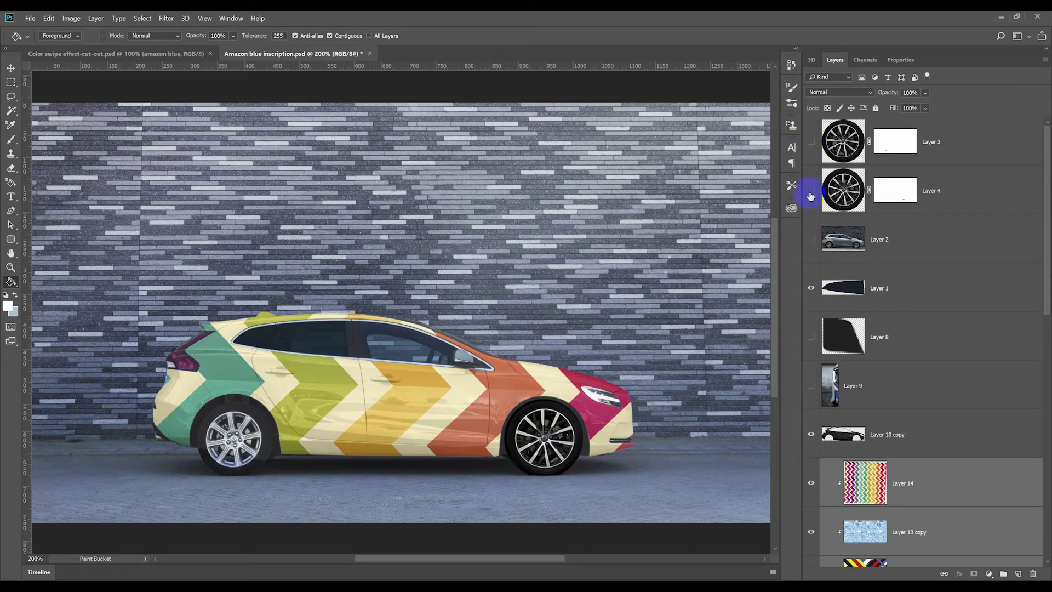
left_click(811, 196)
left_click(811, 196)
left_click(812, 144)
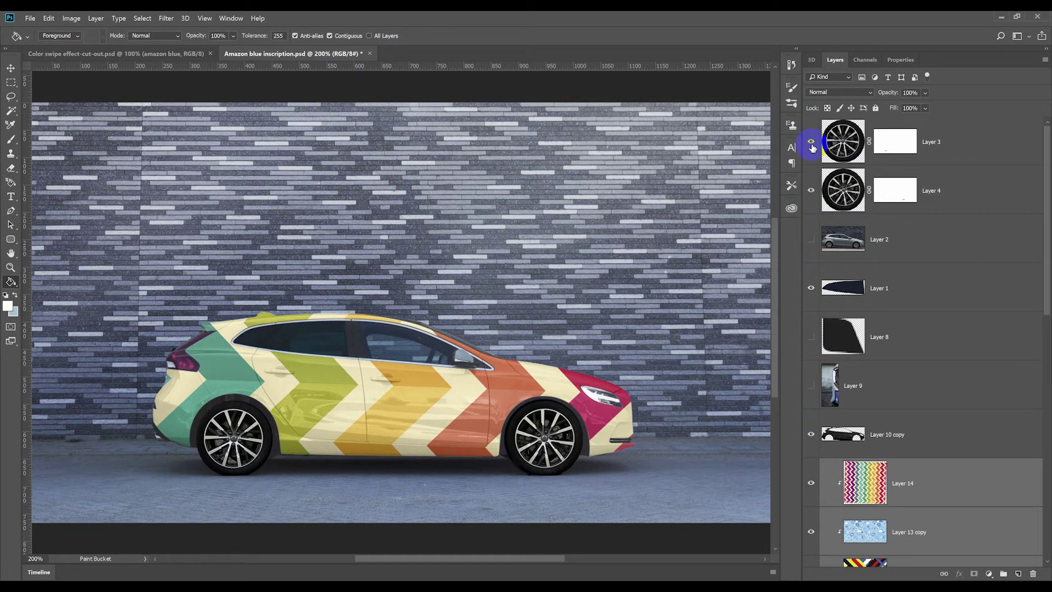